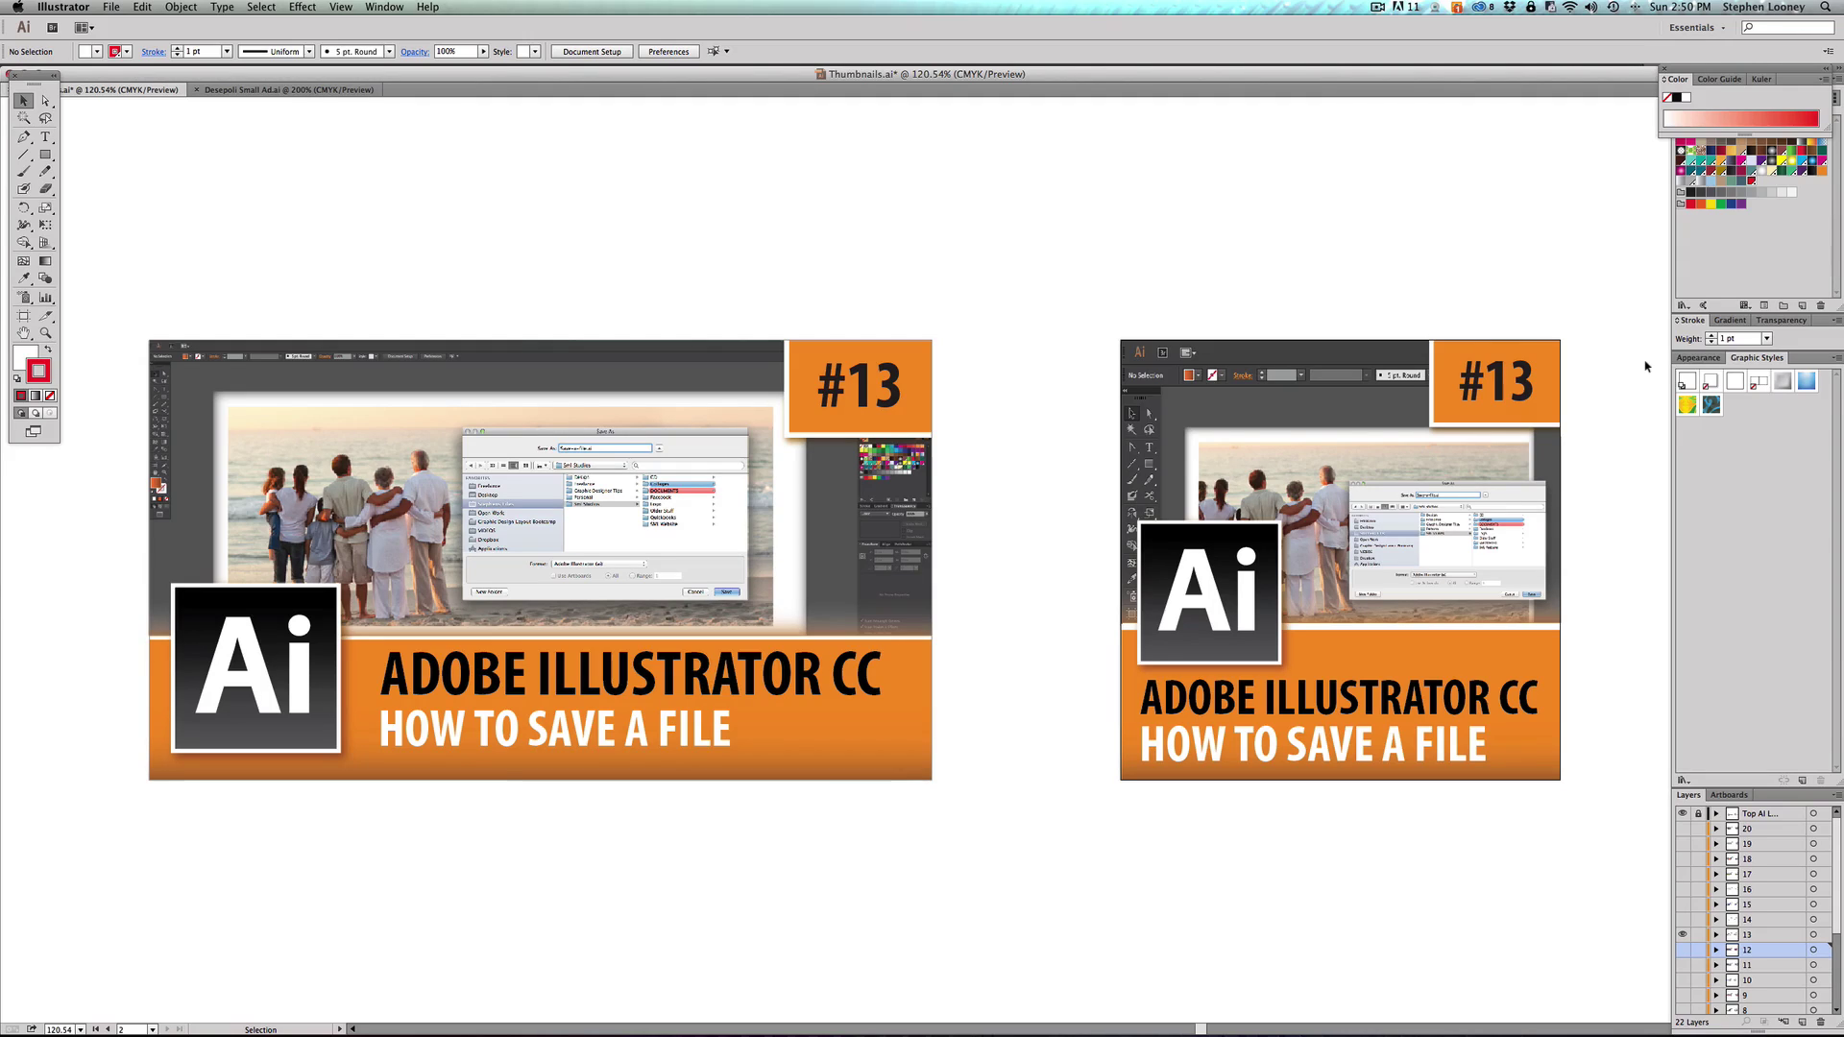
Step: Switch from the thumbnails file to the Desepoli Small Ad.ai document tab
key("super+grave")
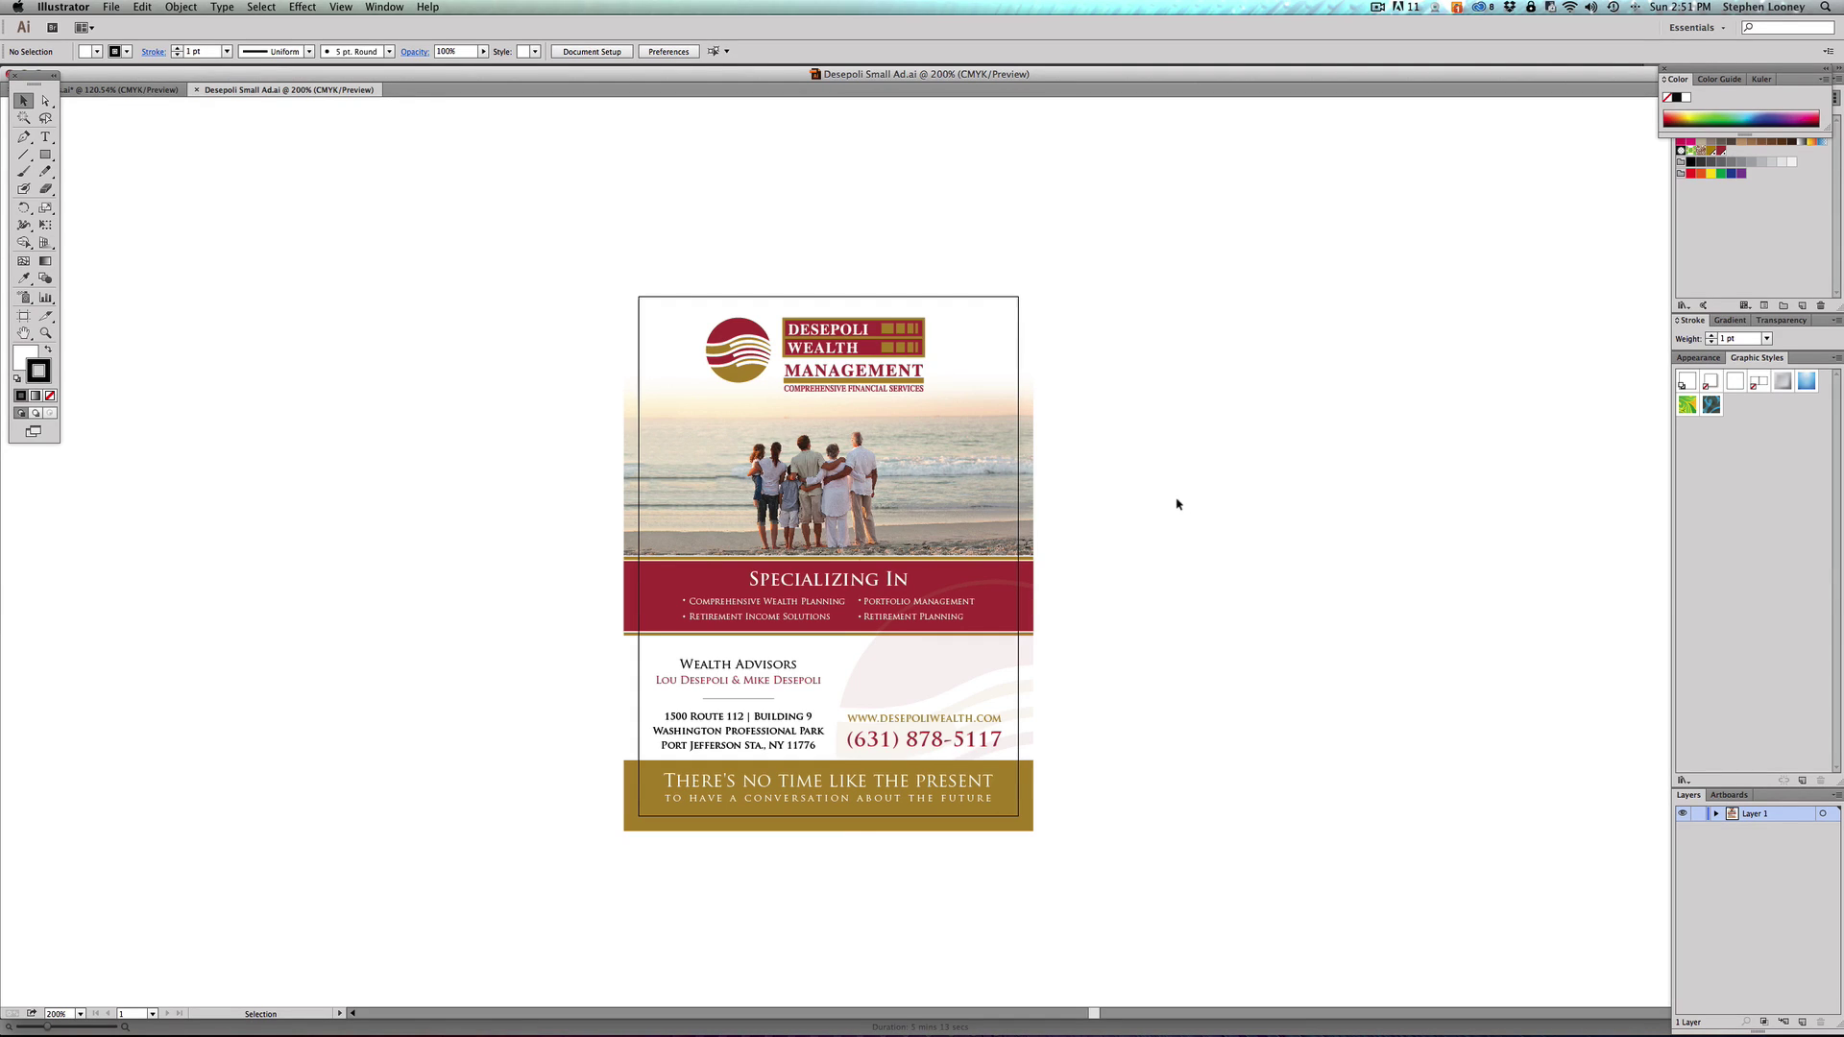
Step: Select all of the ad's artwork, convert its text to outlines, then deselect
key("a")
key("super+a")
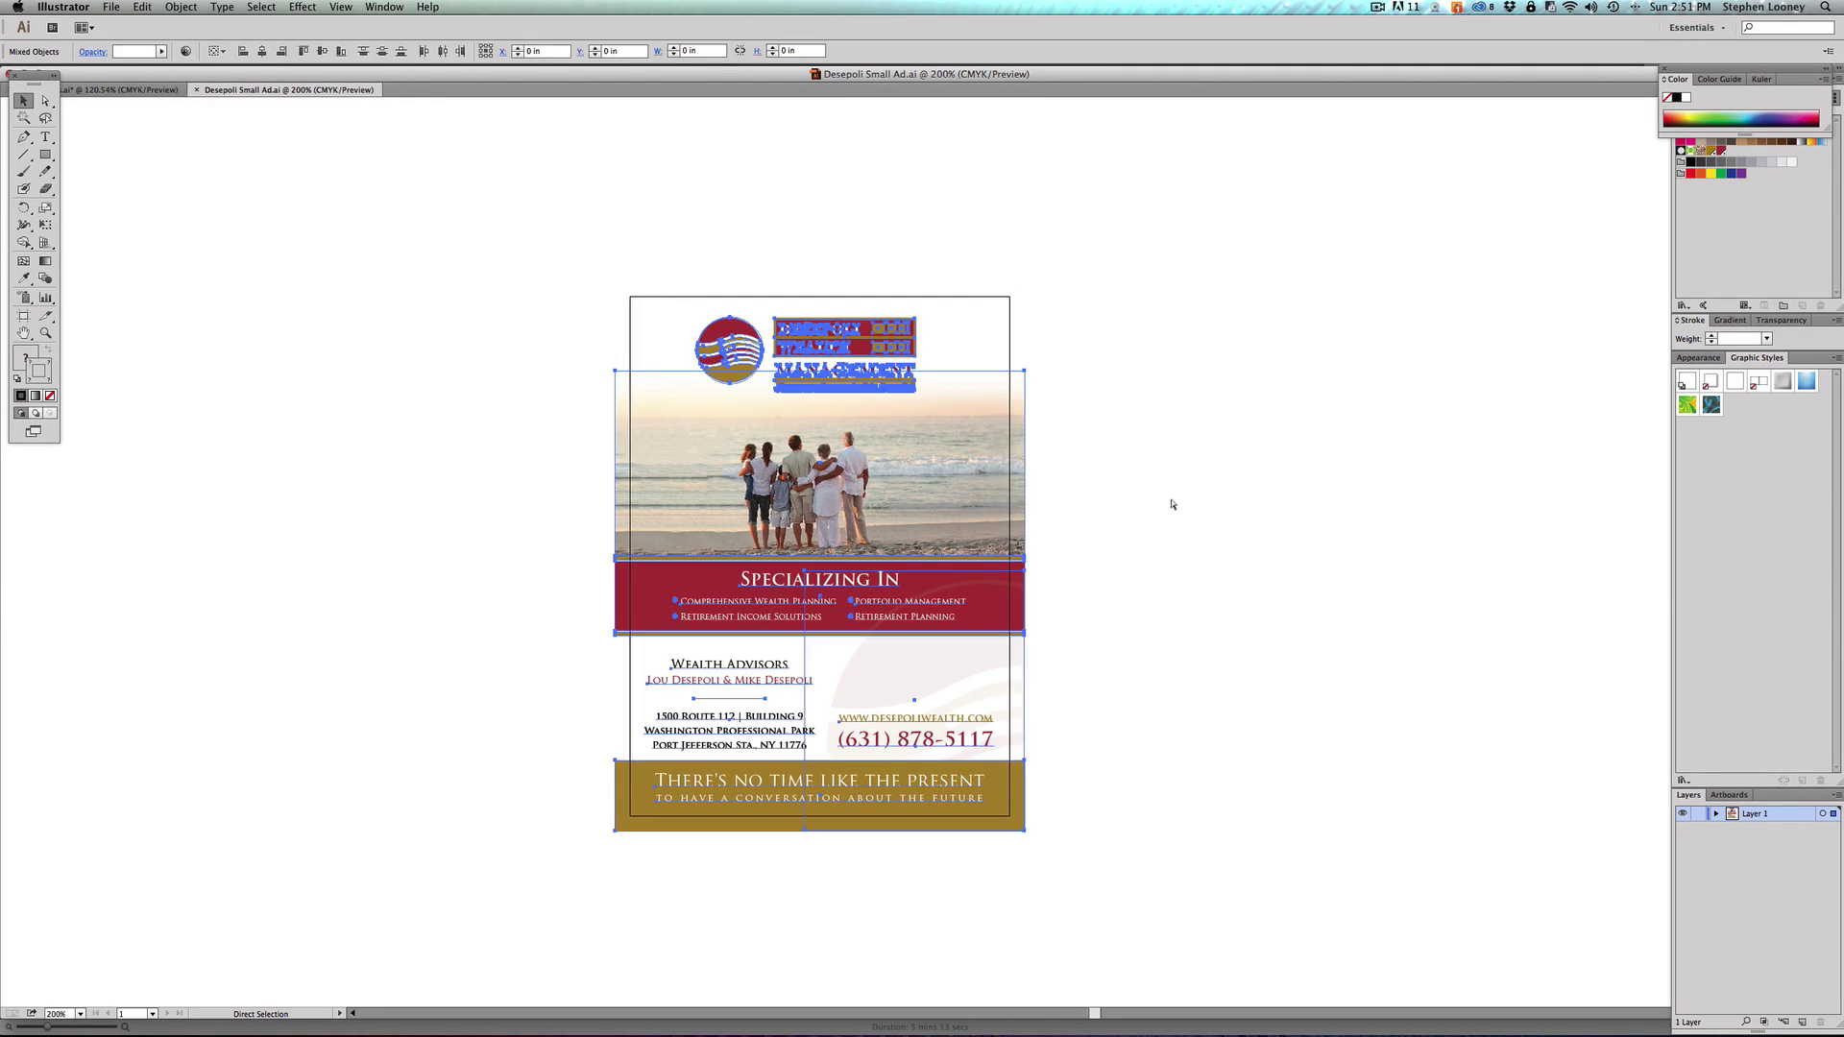
key("v")
left_click(222, 7)
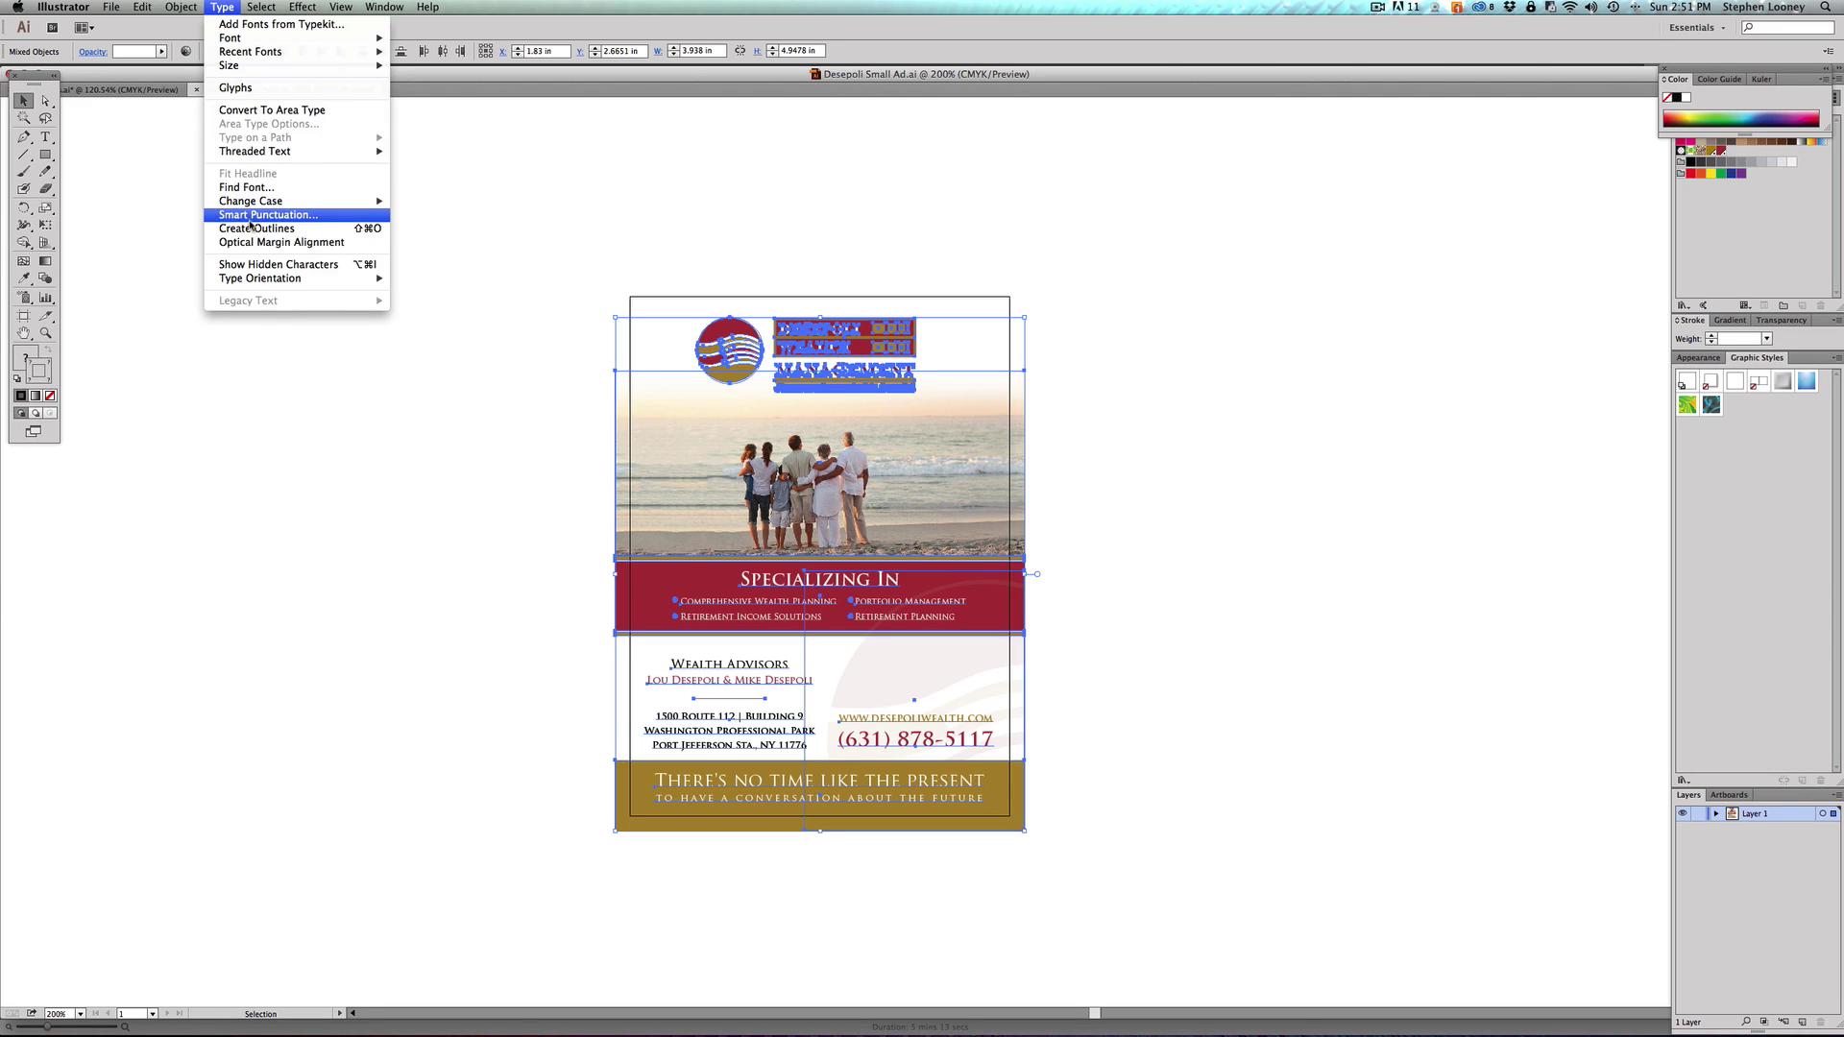
left_click(275, 231)
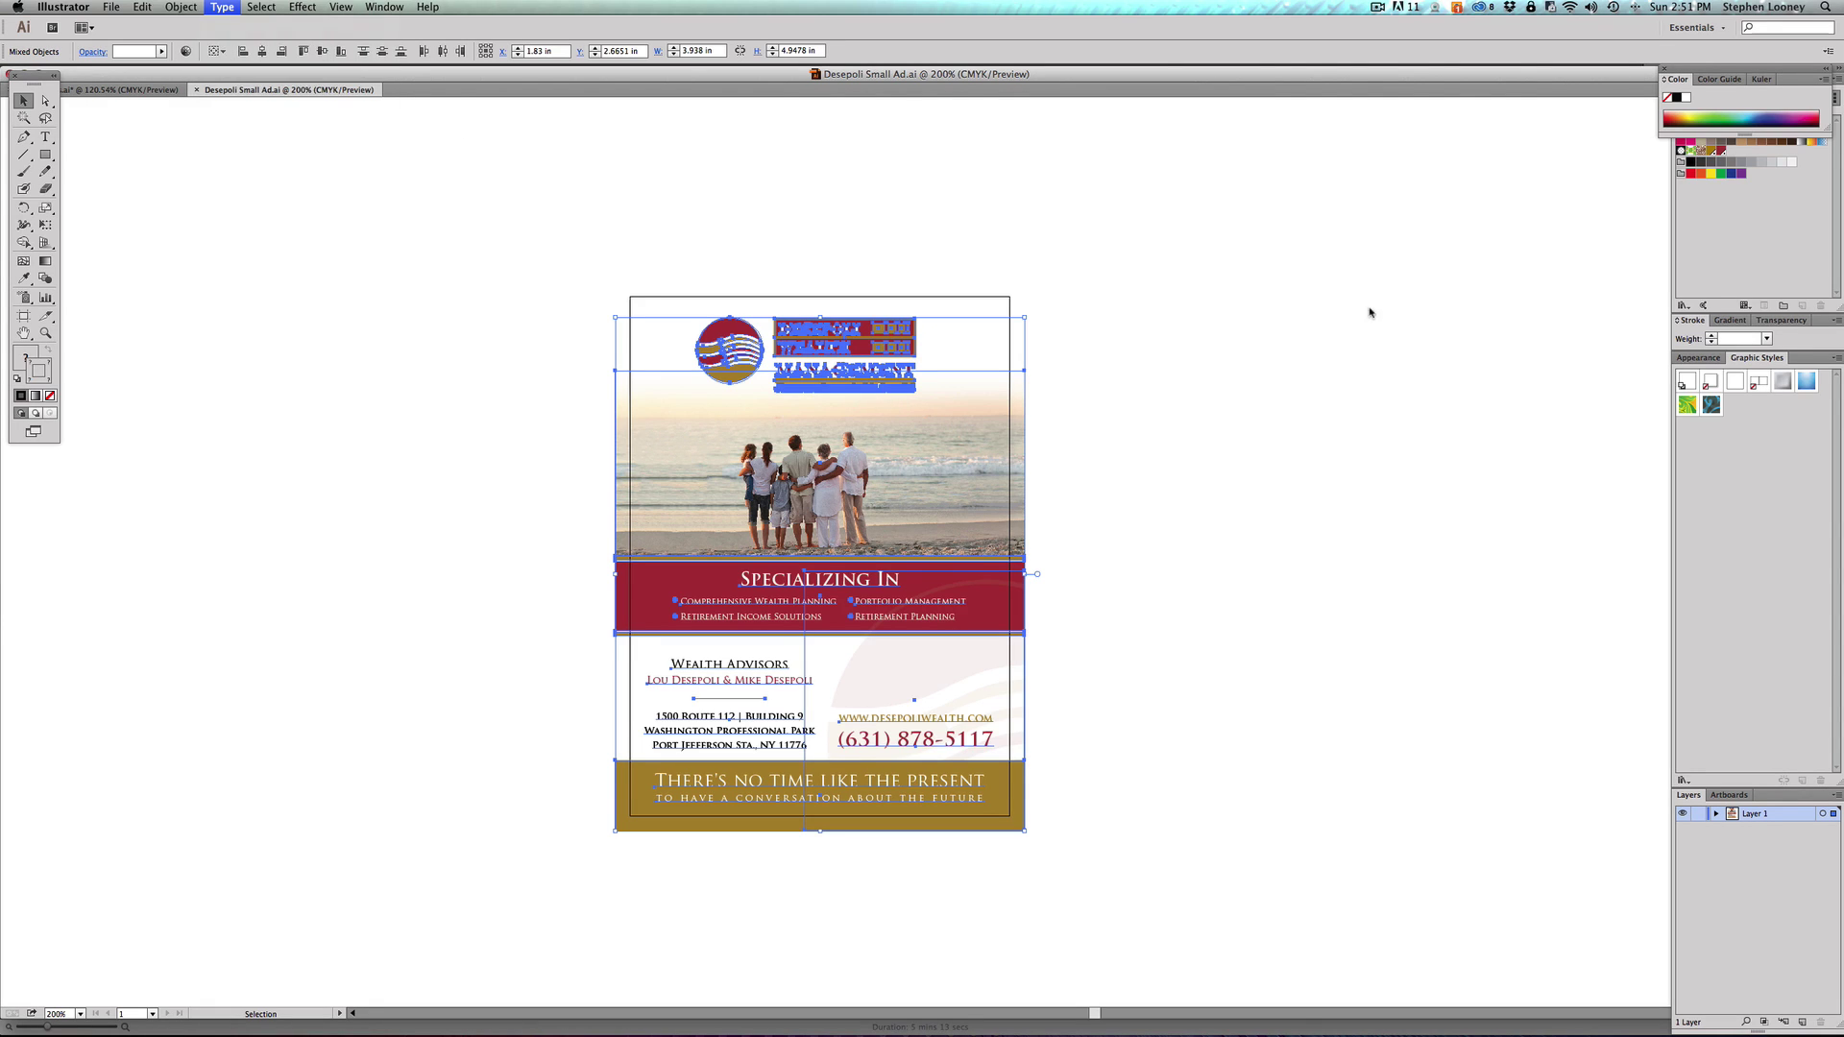
left_click(1253, 337)
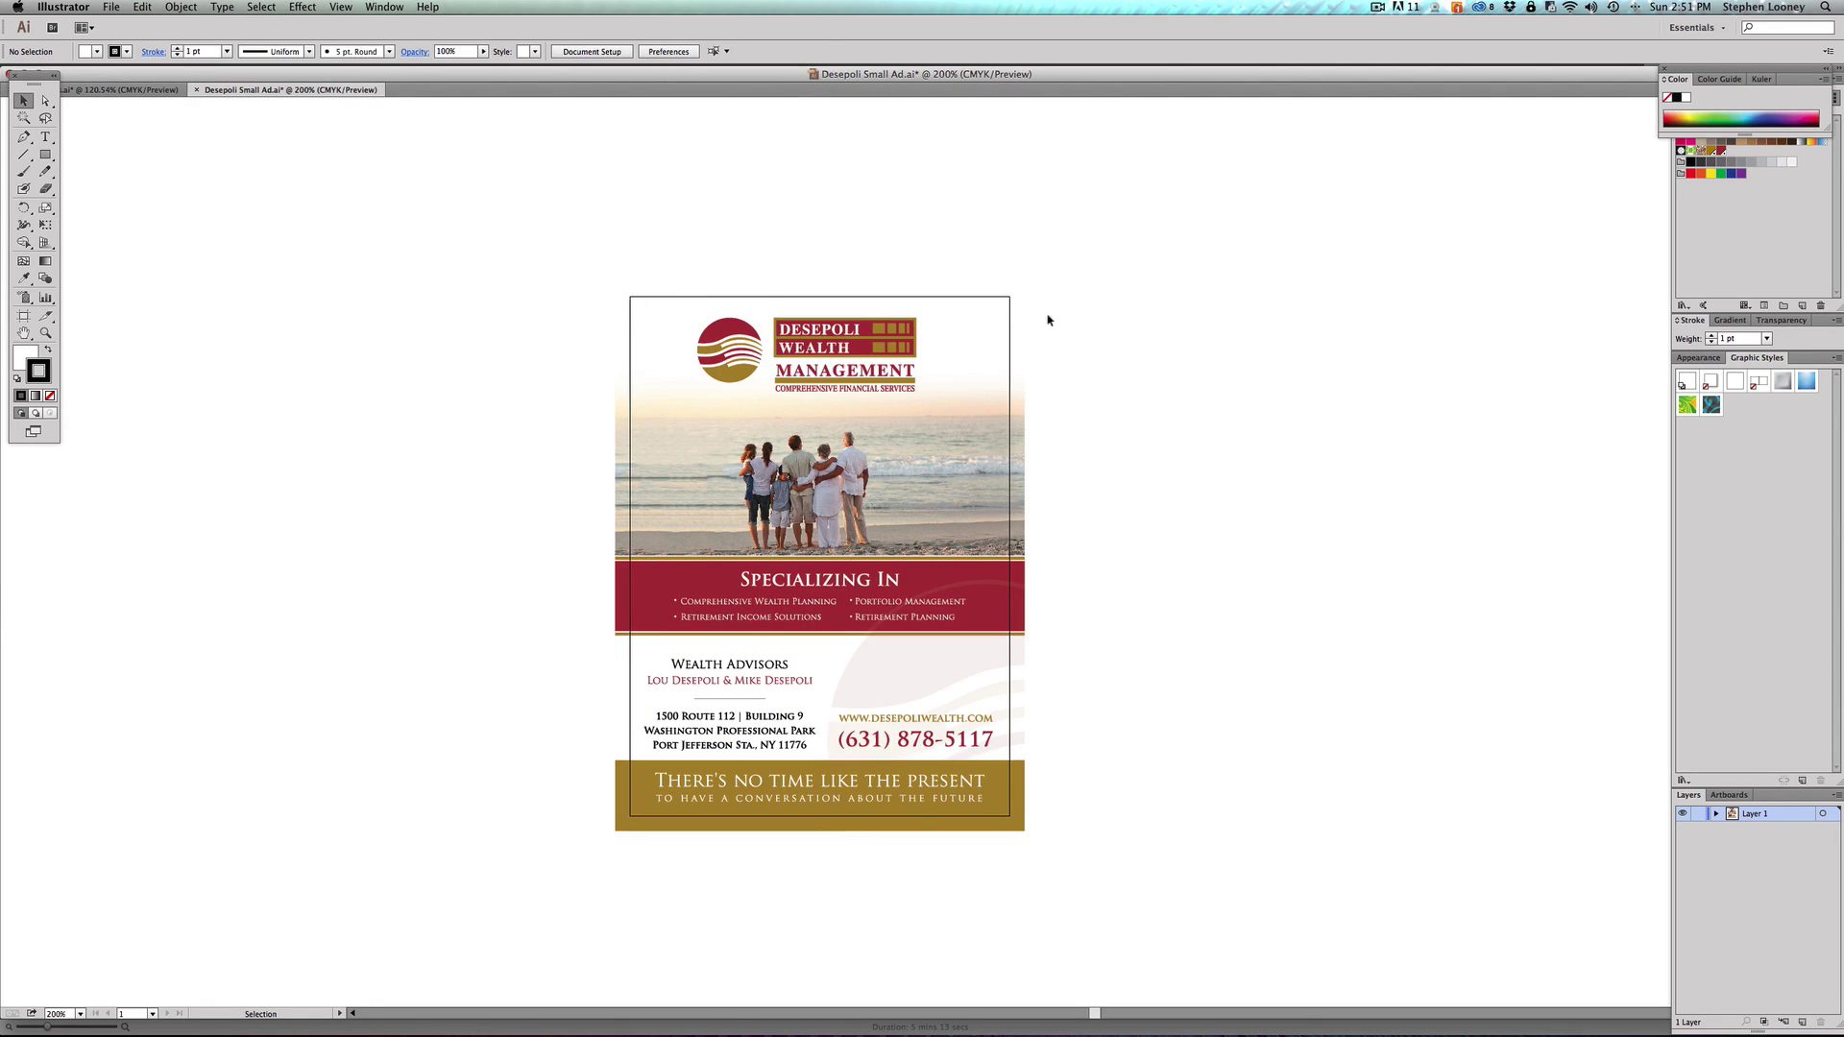
Step: Save the Desepoli ad with its outlined text
left_click(107, 6)
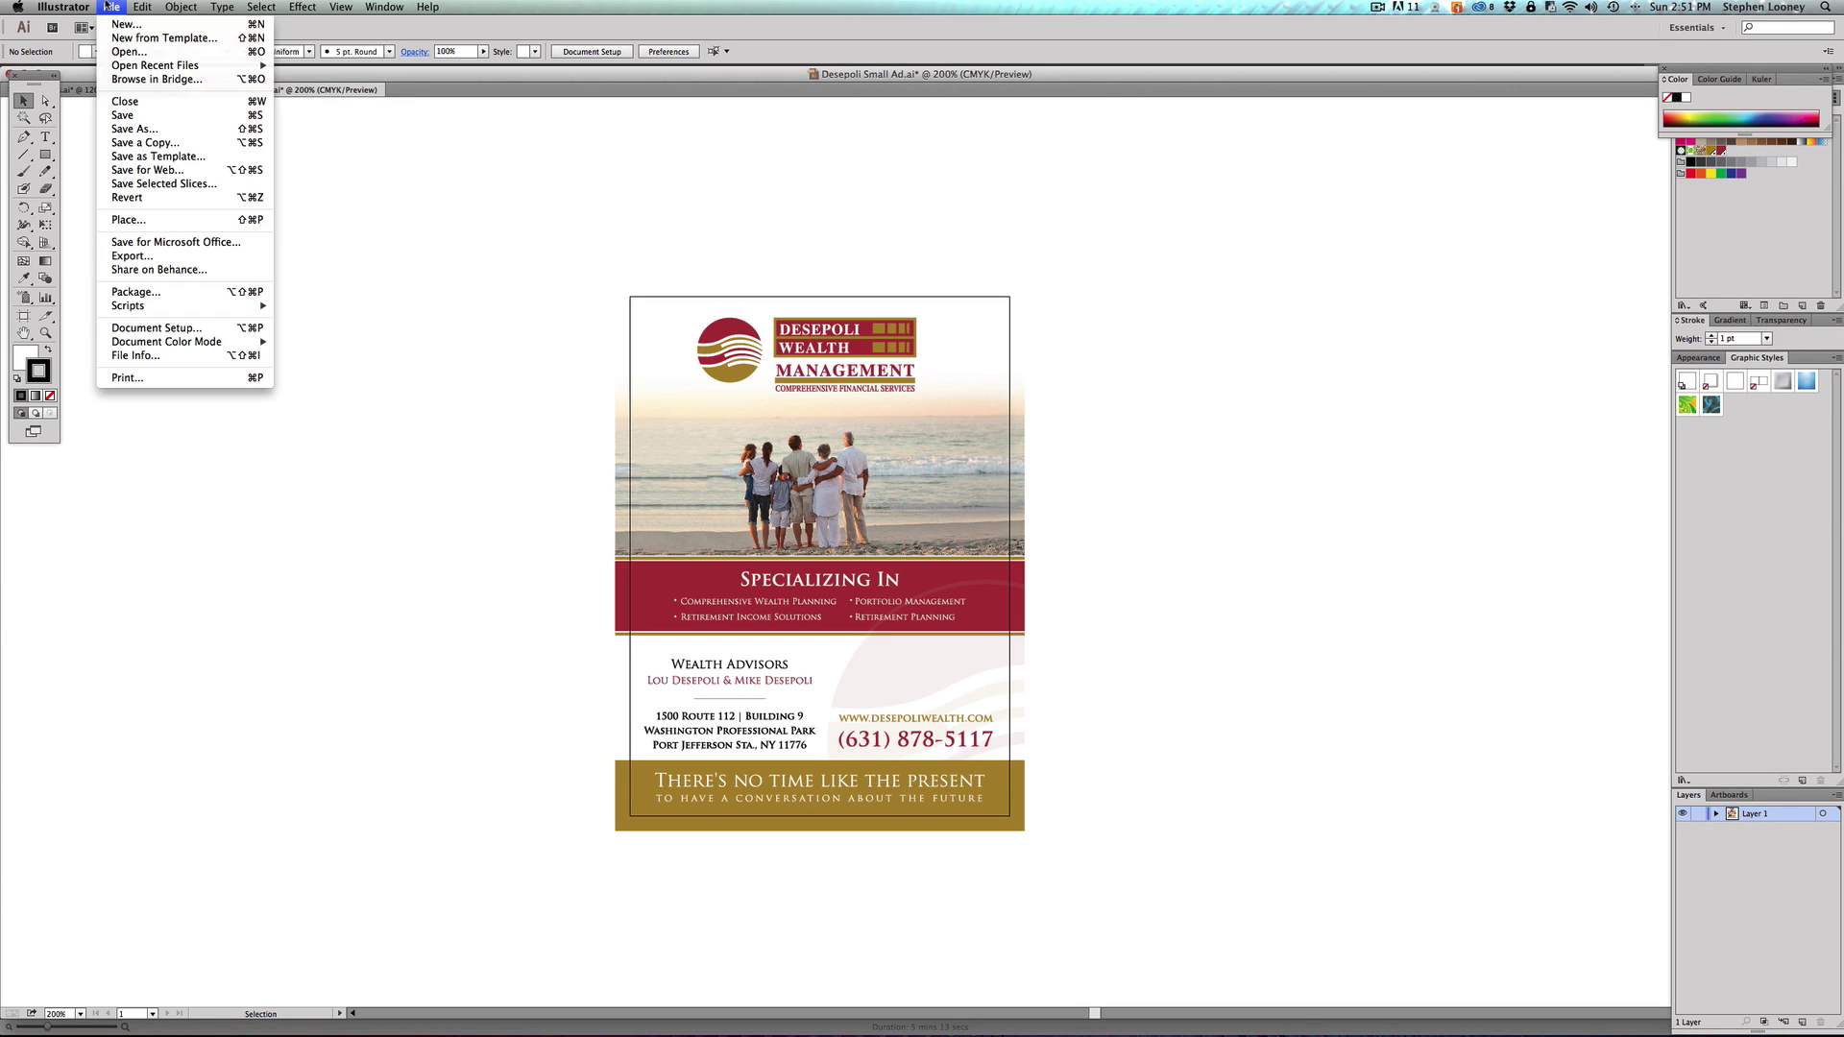
left_click(118, 114)
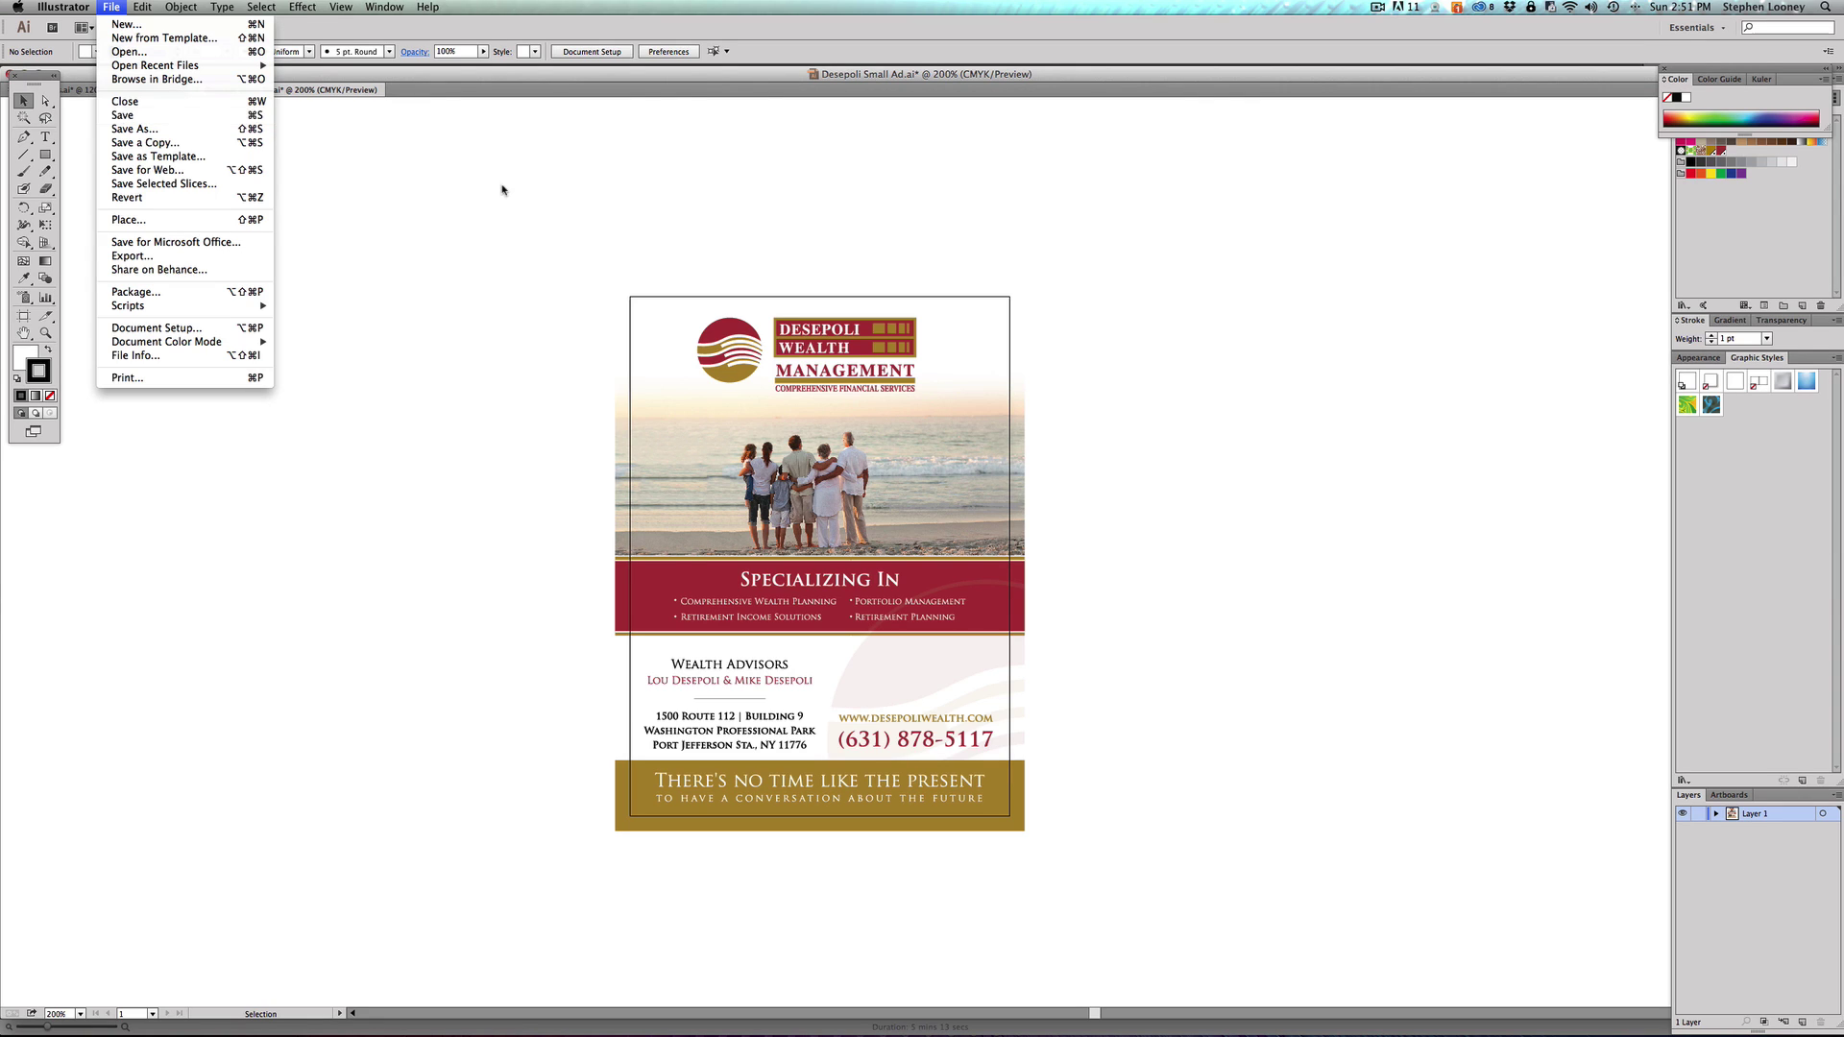
key("super+a")
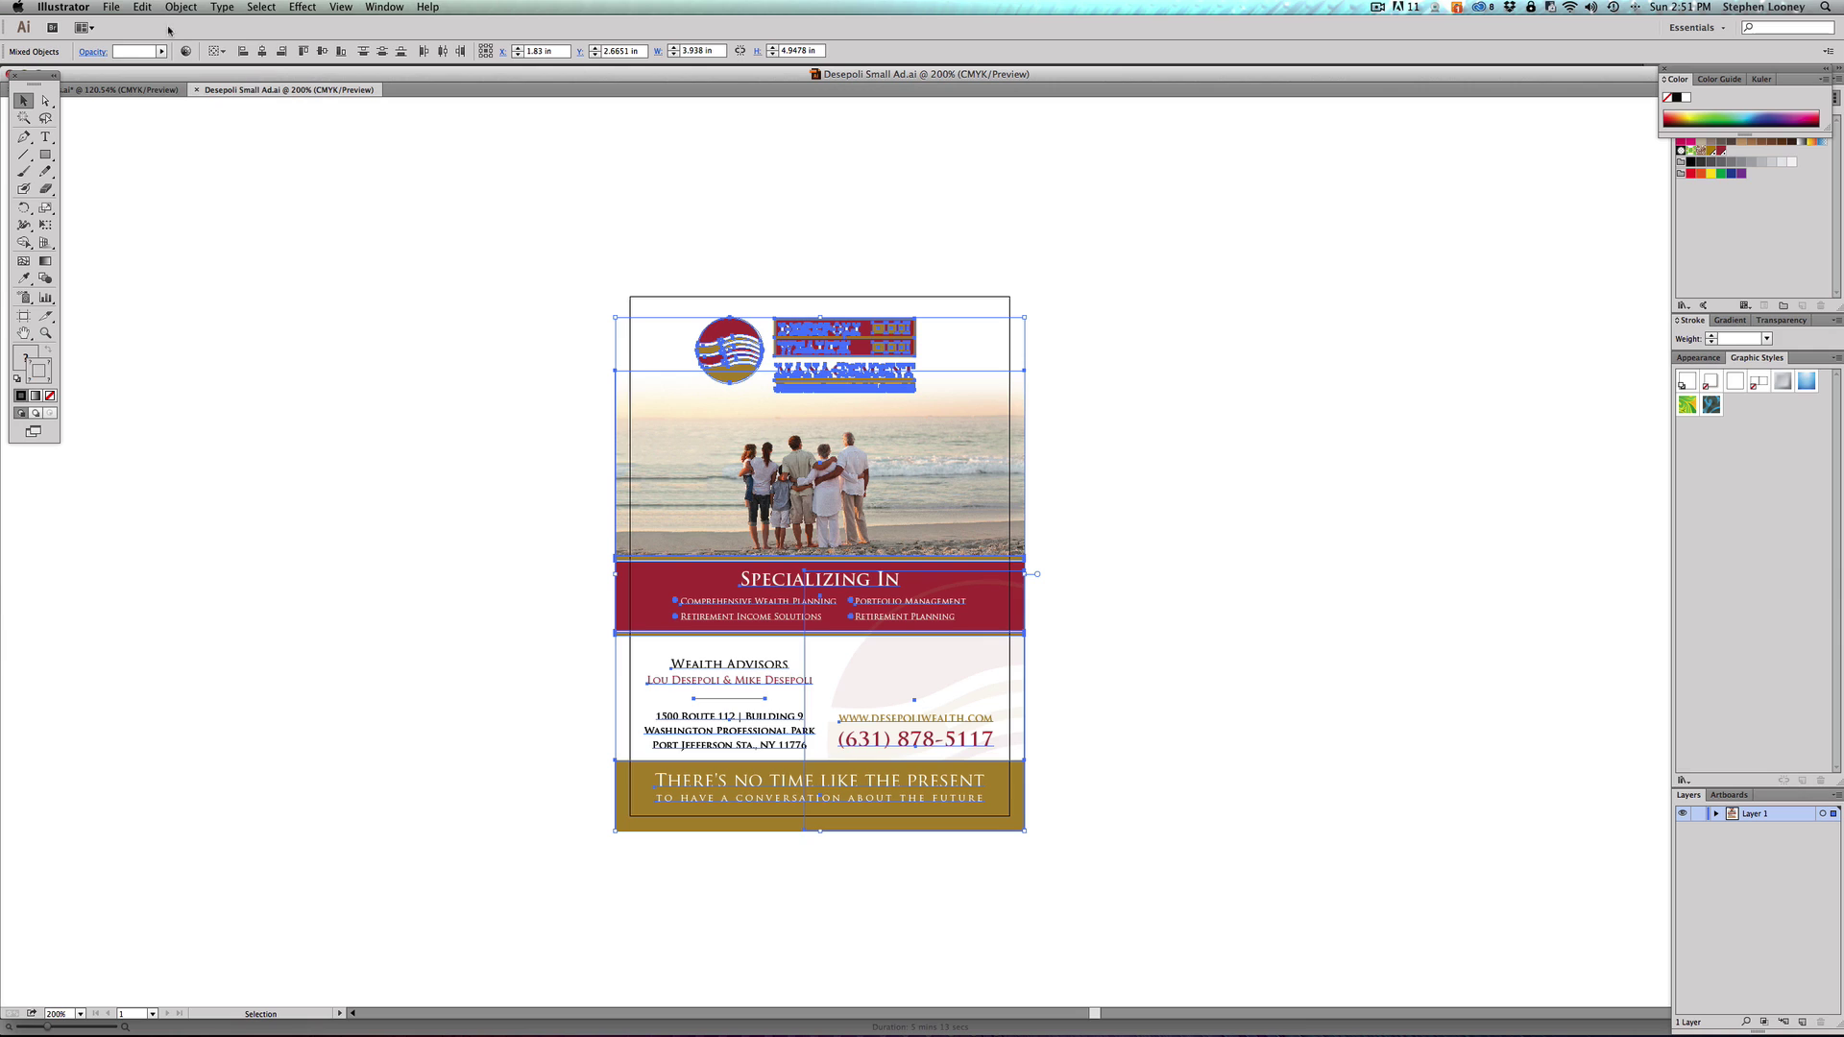
Step: Select and deselect the artwork and the logo group to check the result
left_click(112, 7)
left_click(362, 206)
left_click(538, 274)
left_click(716, 341)
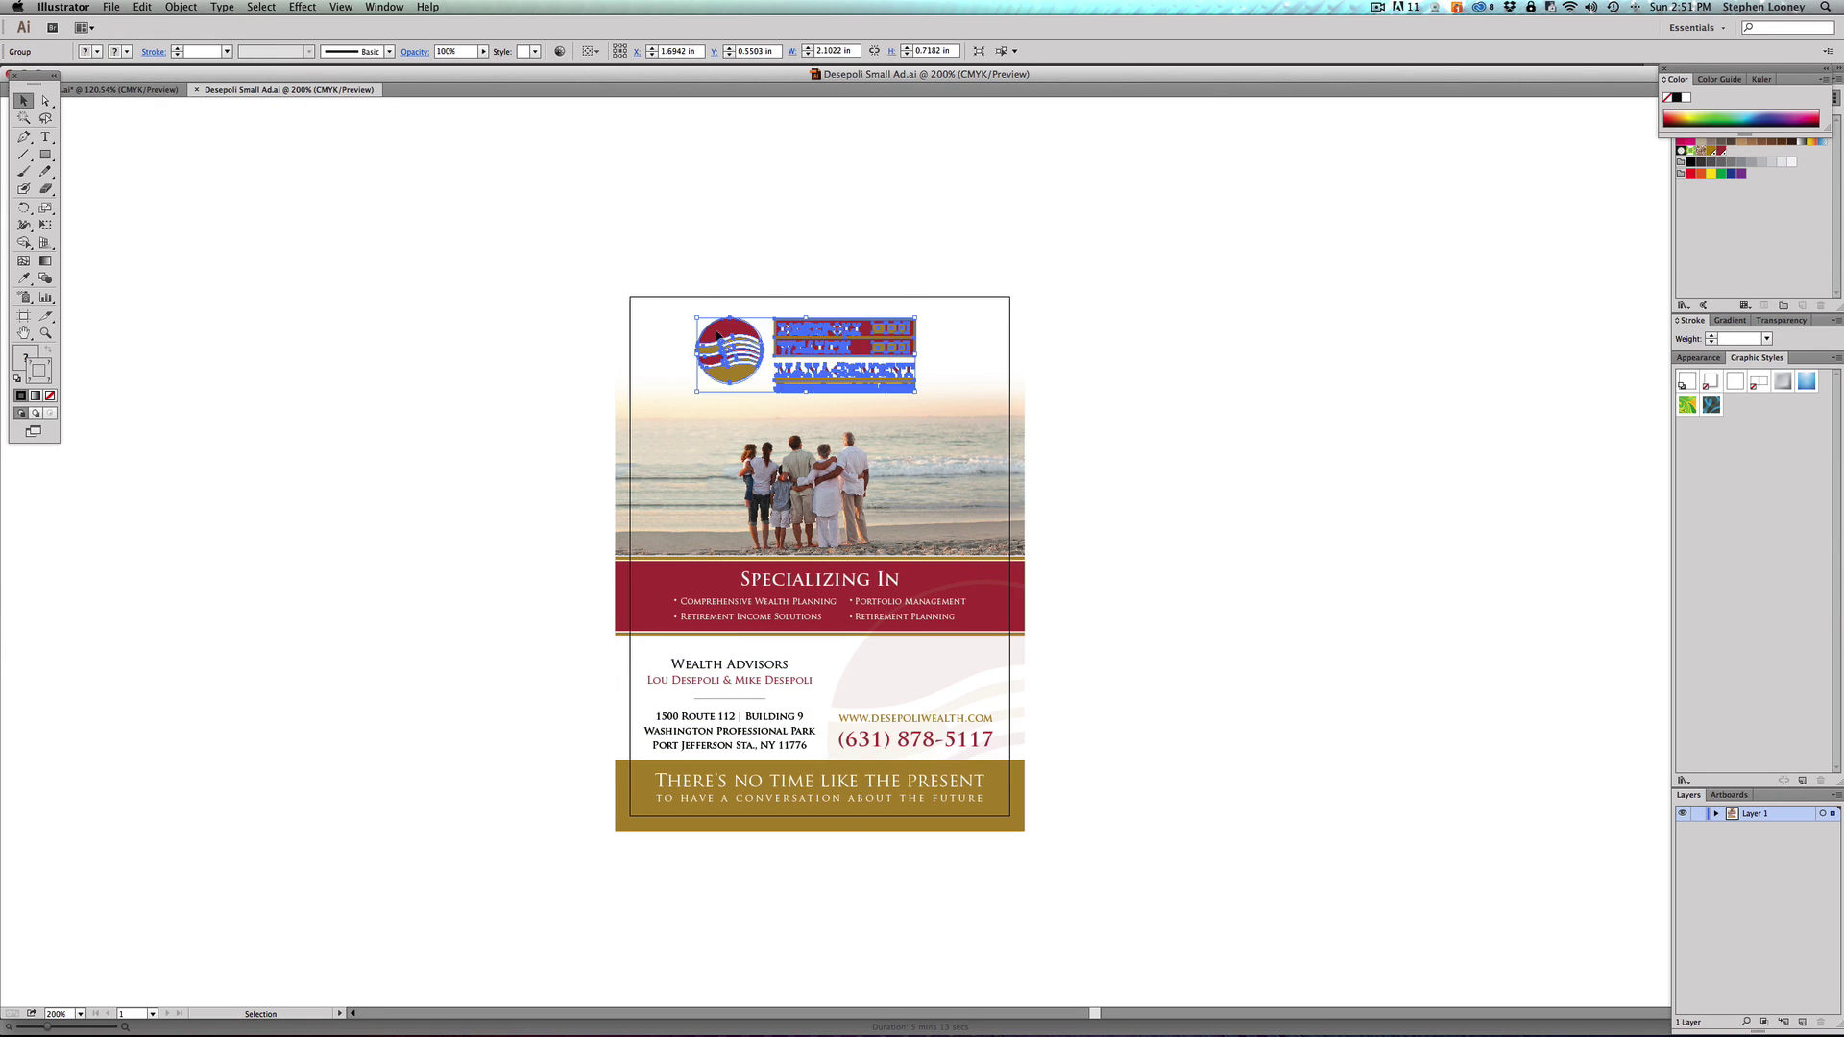
left_click(538, 273)
left_click(113, 7)
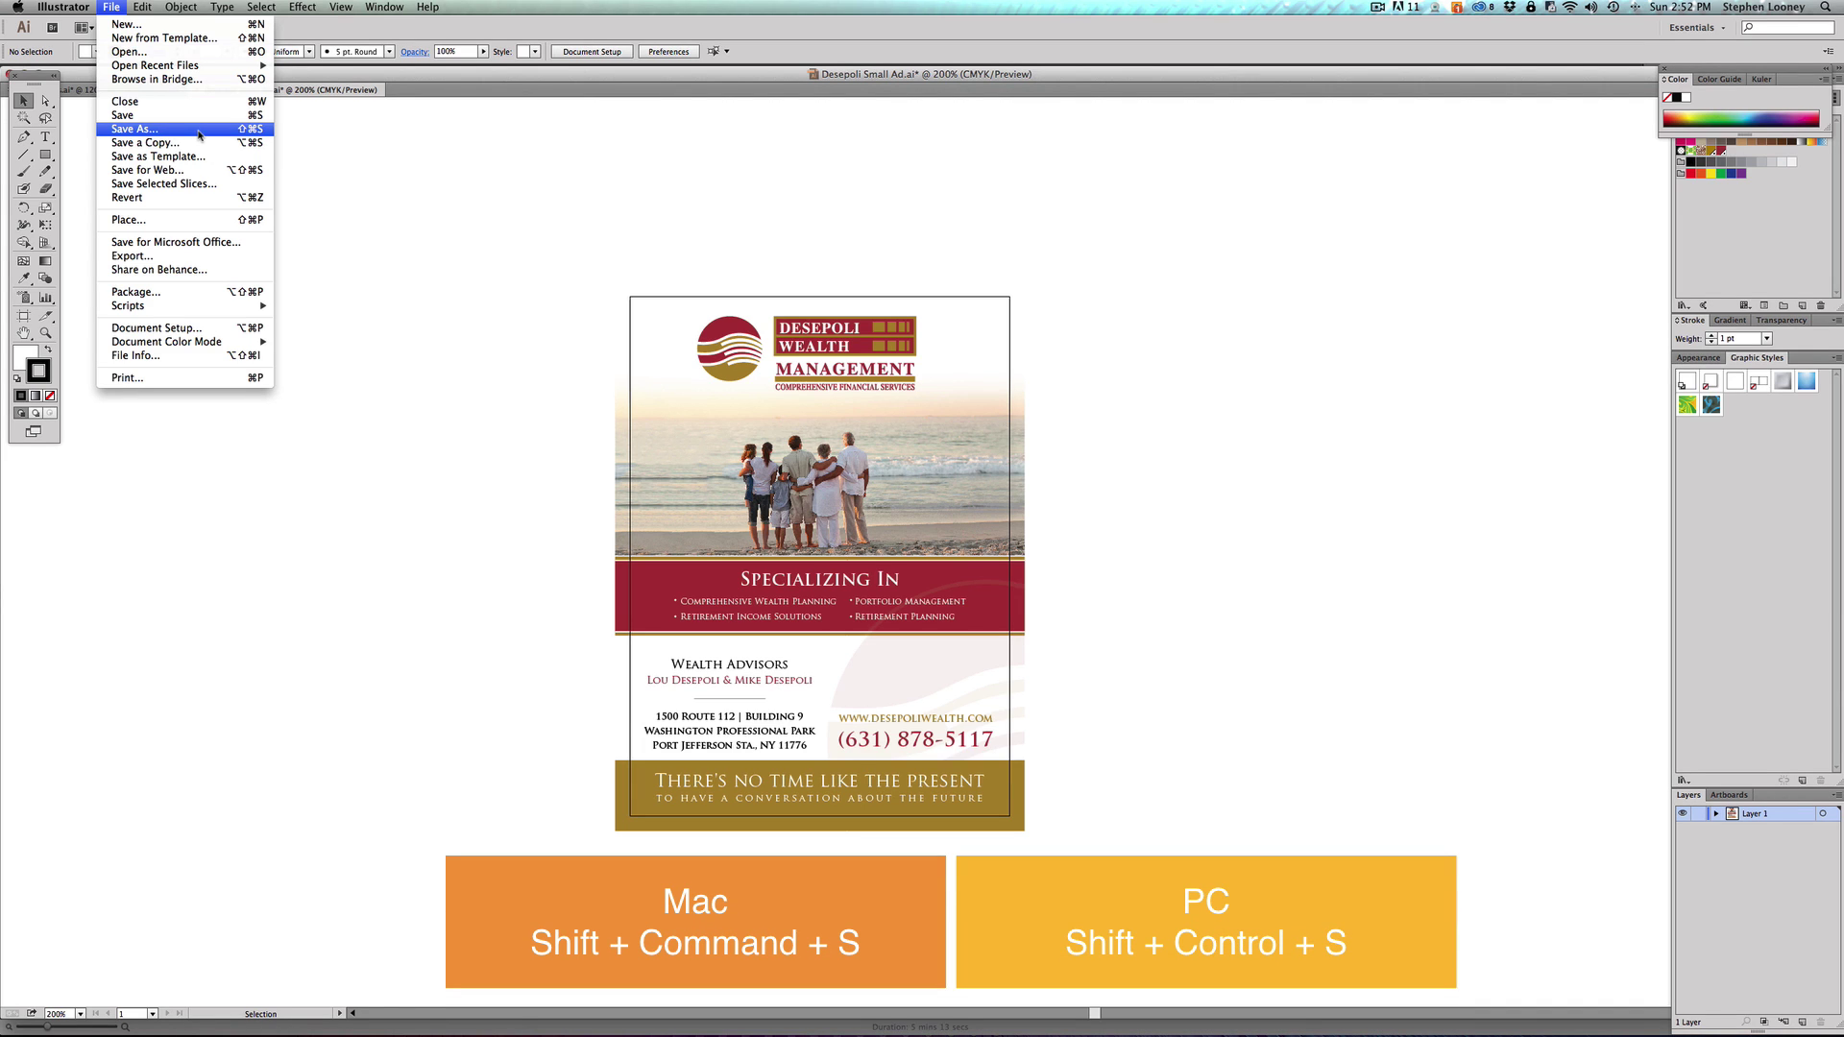
Step: Browse the Save As dialog to the Desktop, then cancel without saving a new file
left_click(200, 133)
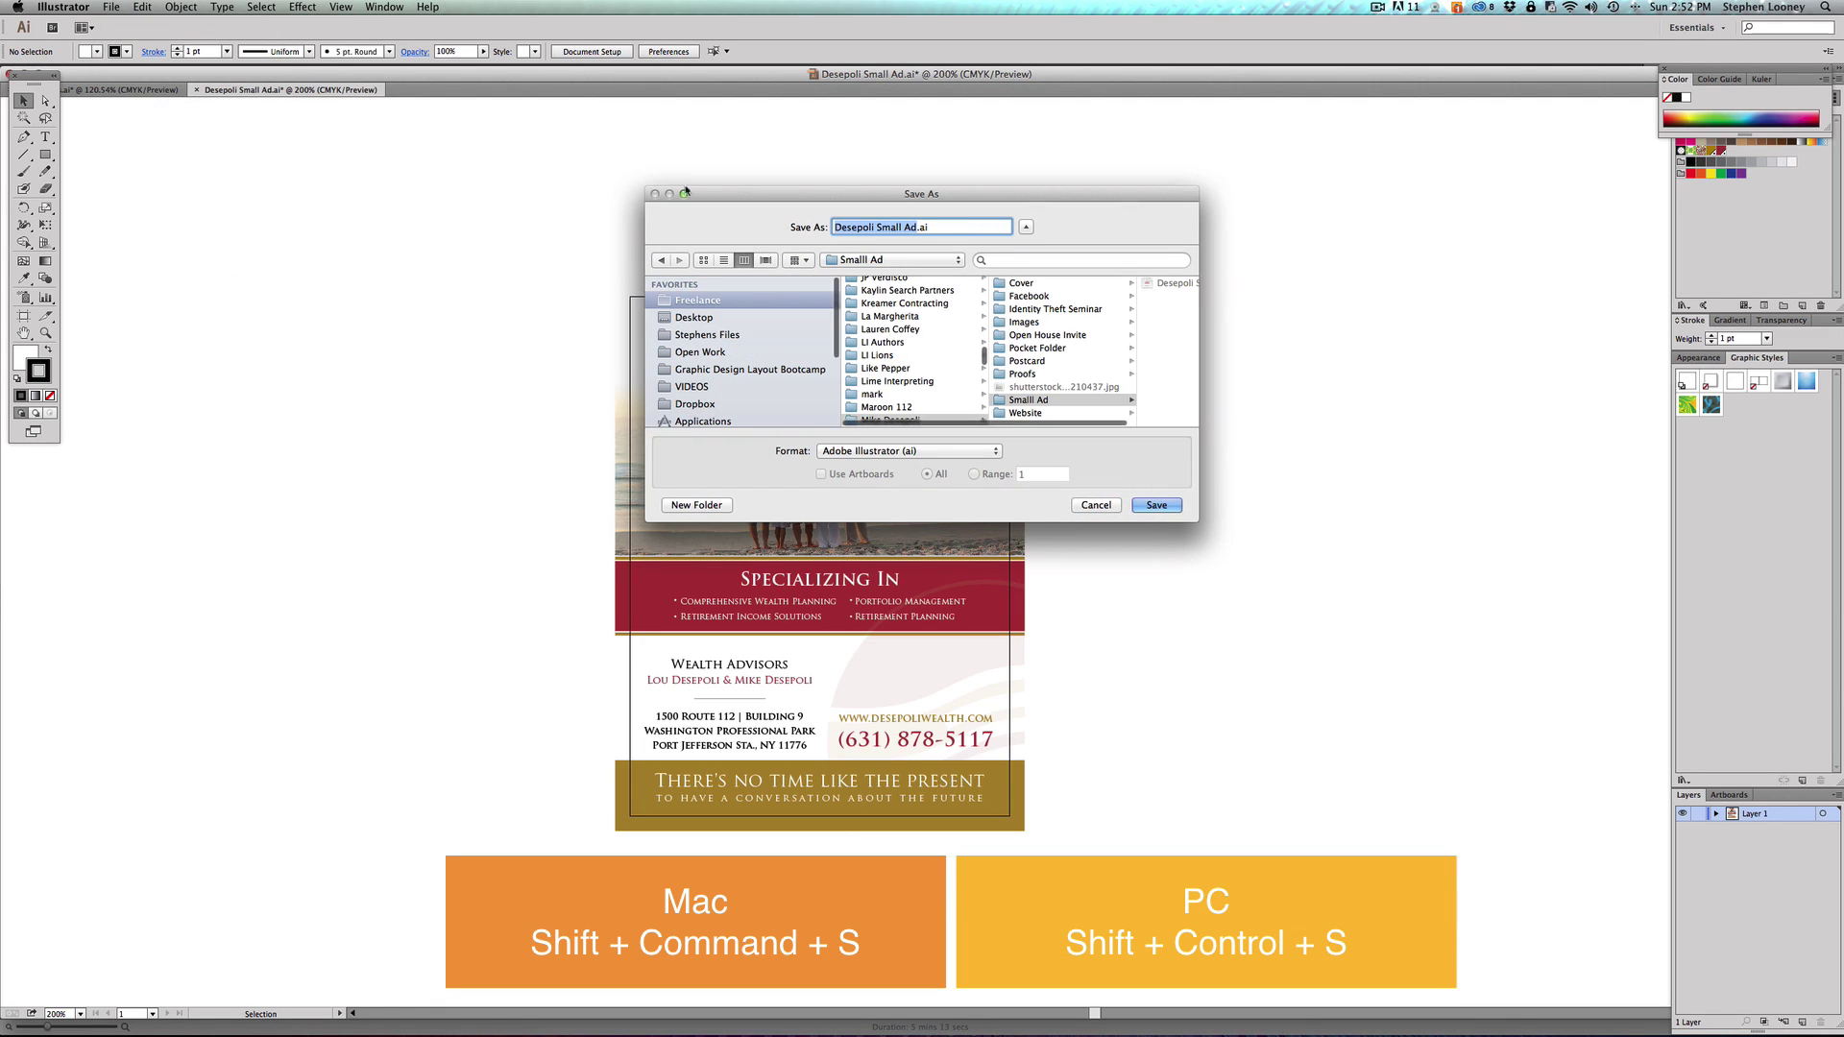
left_click(691, 318)
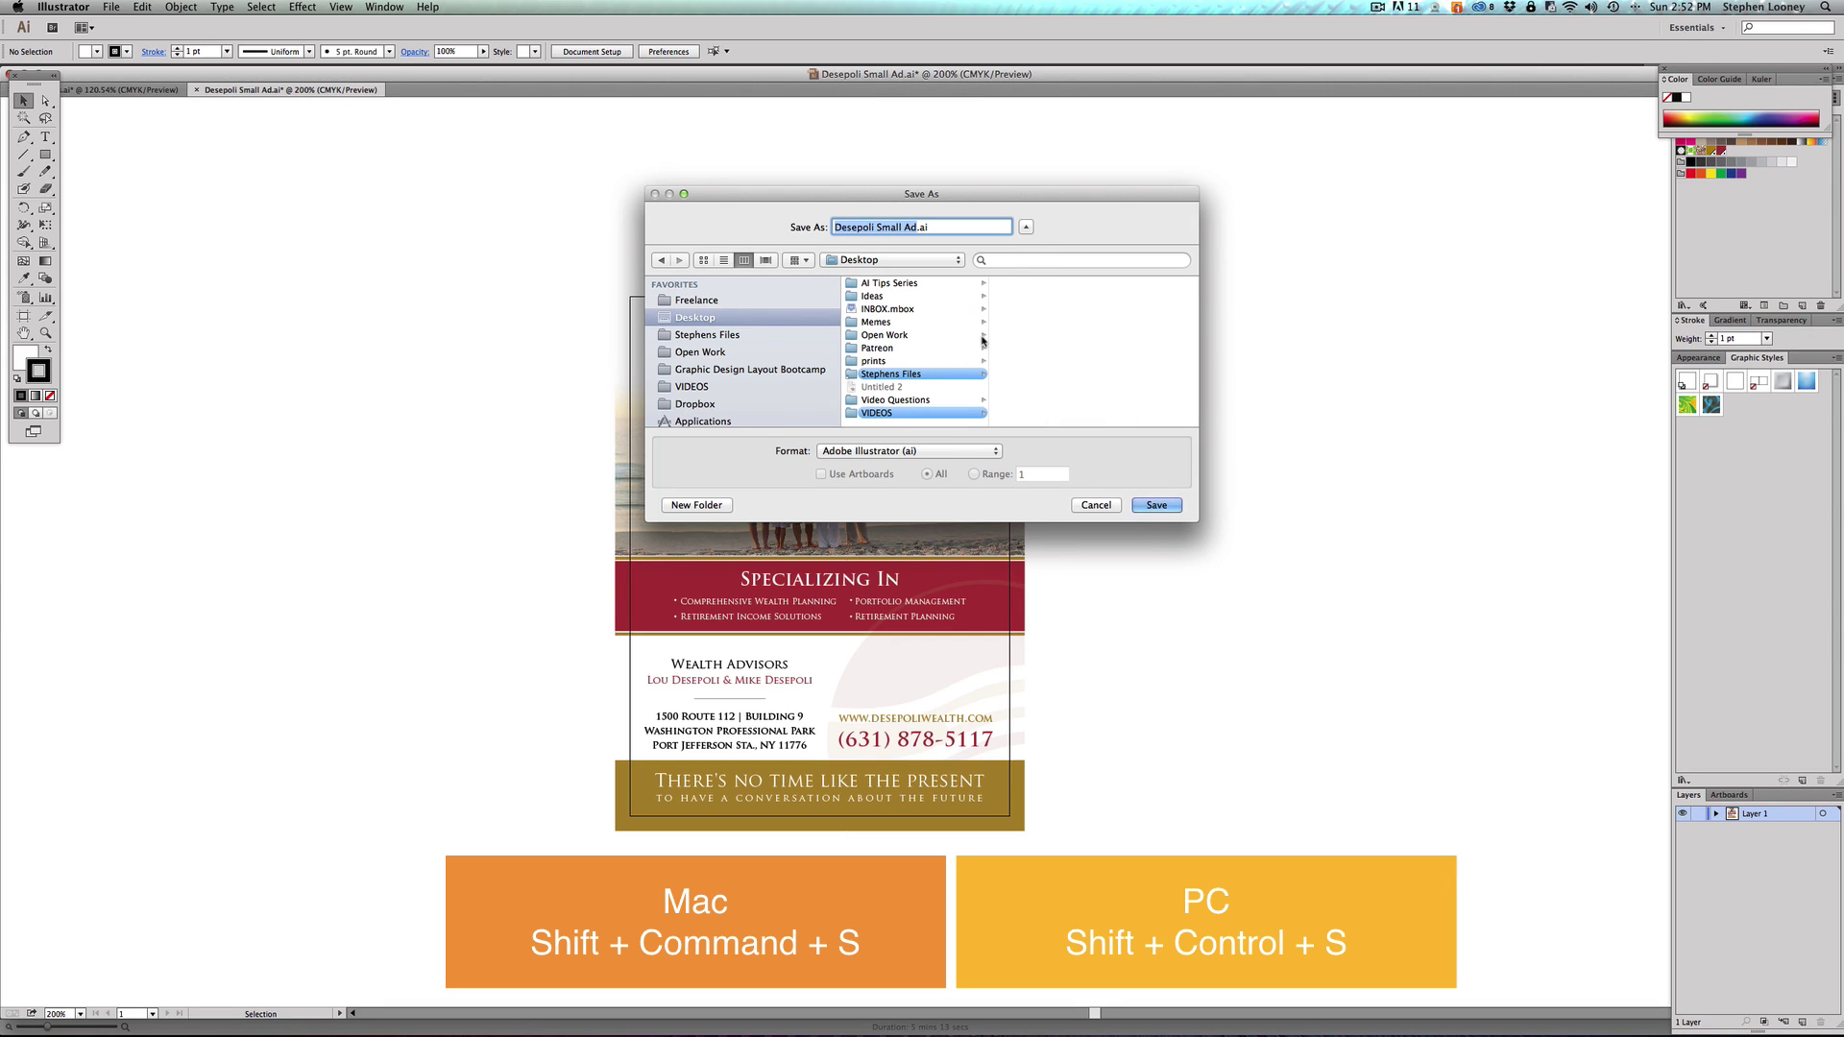
key("Escape")
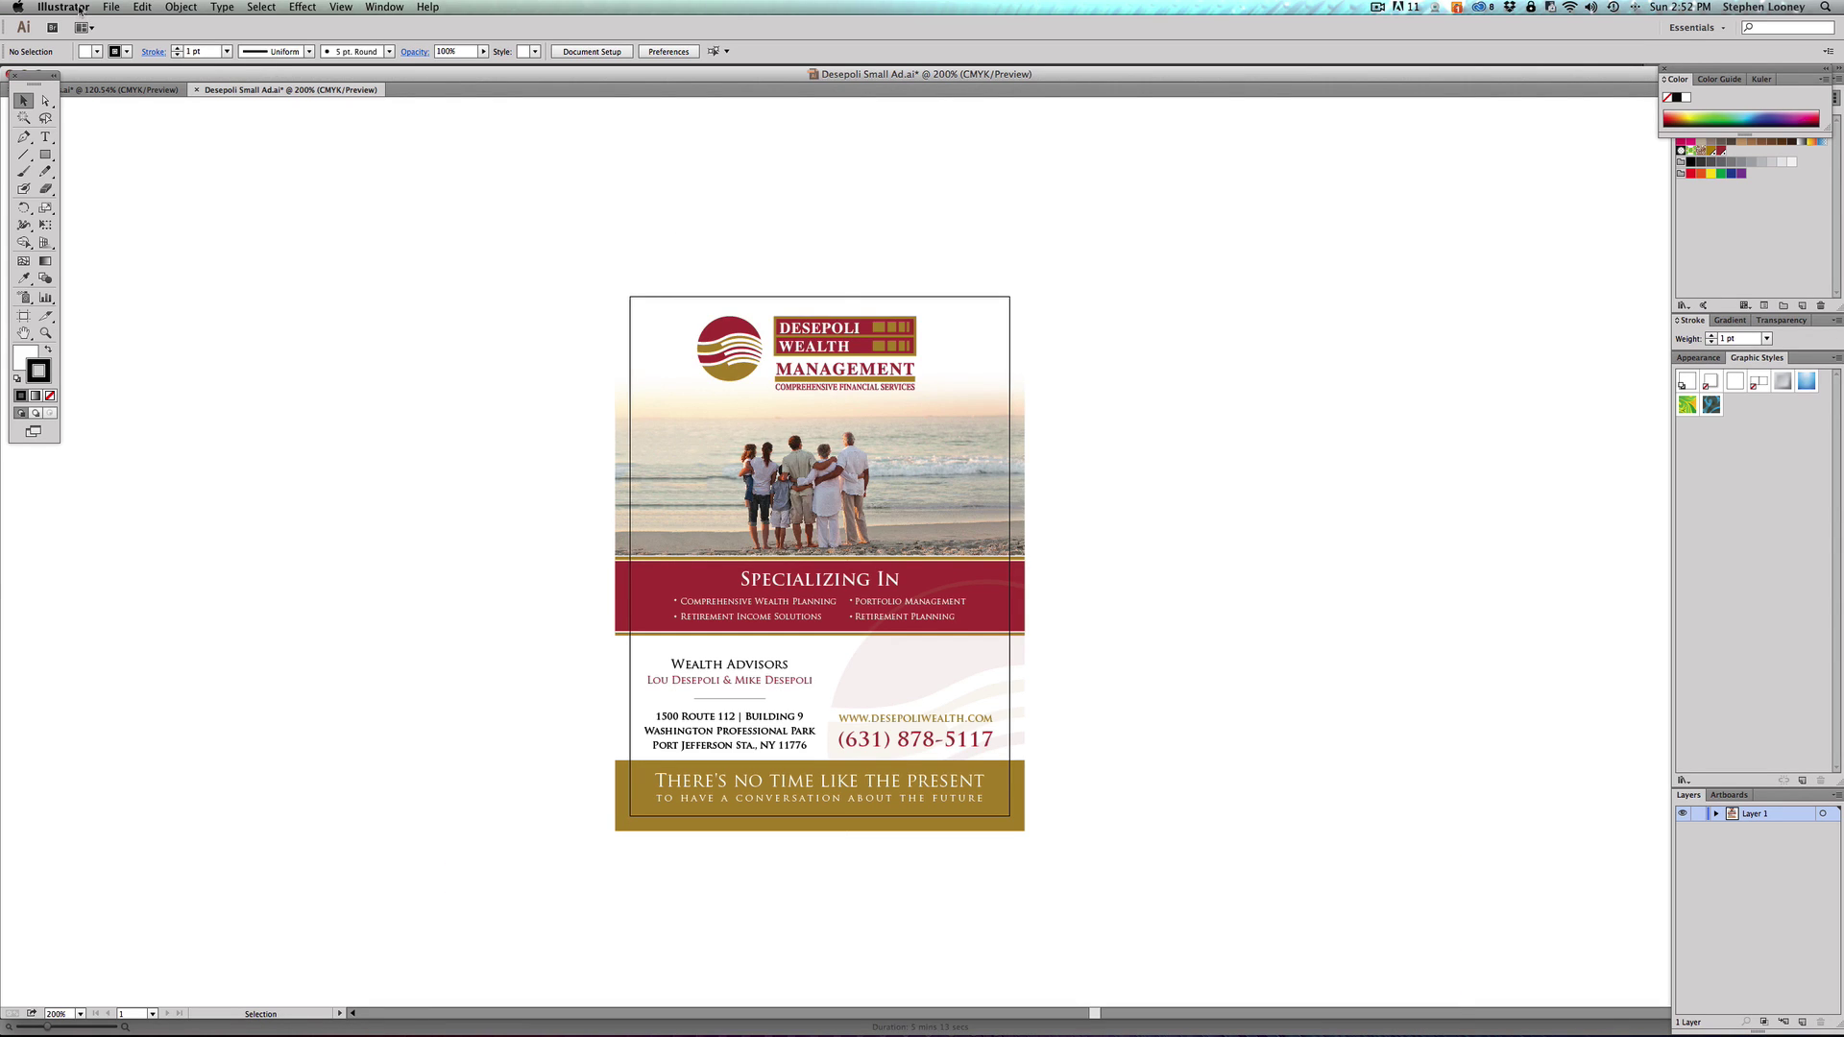
left_click(110, 7)
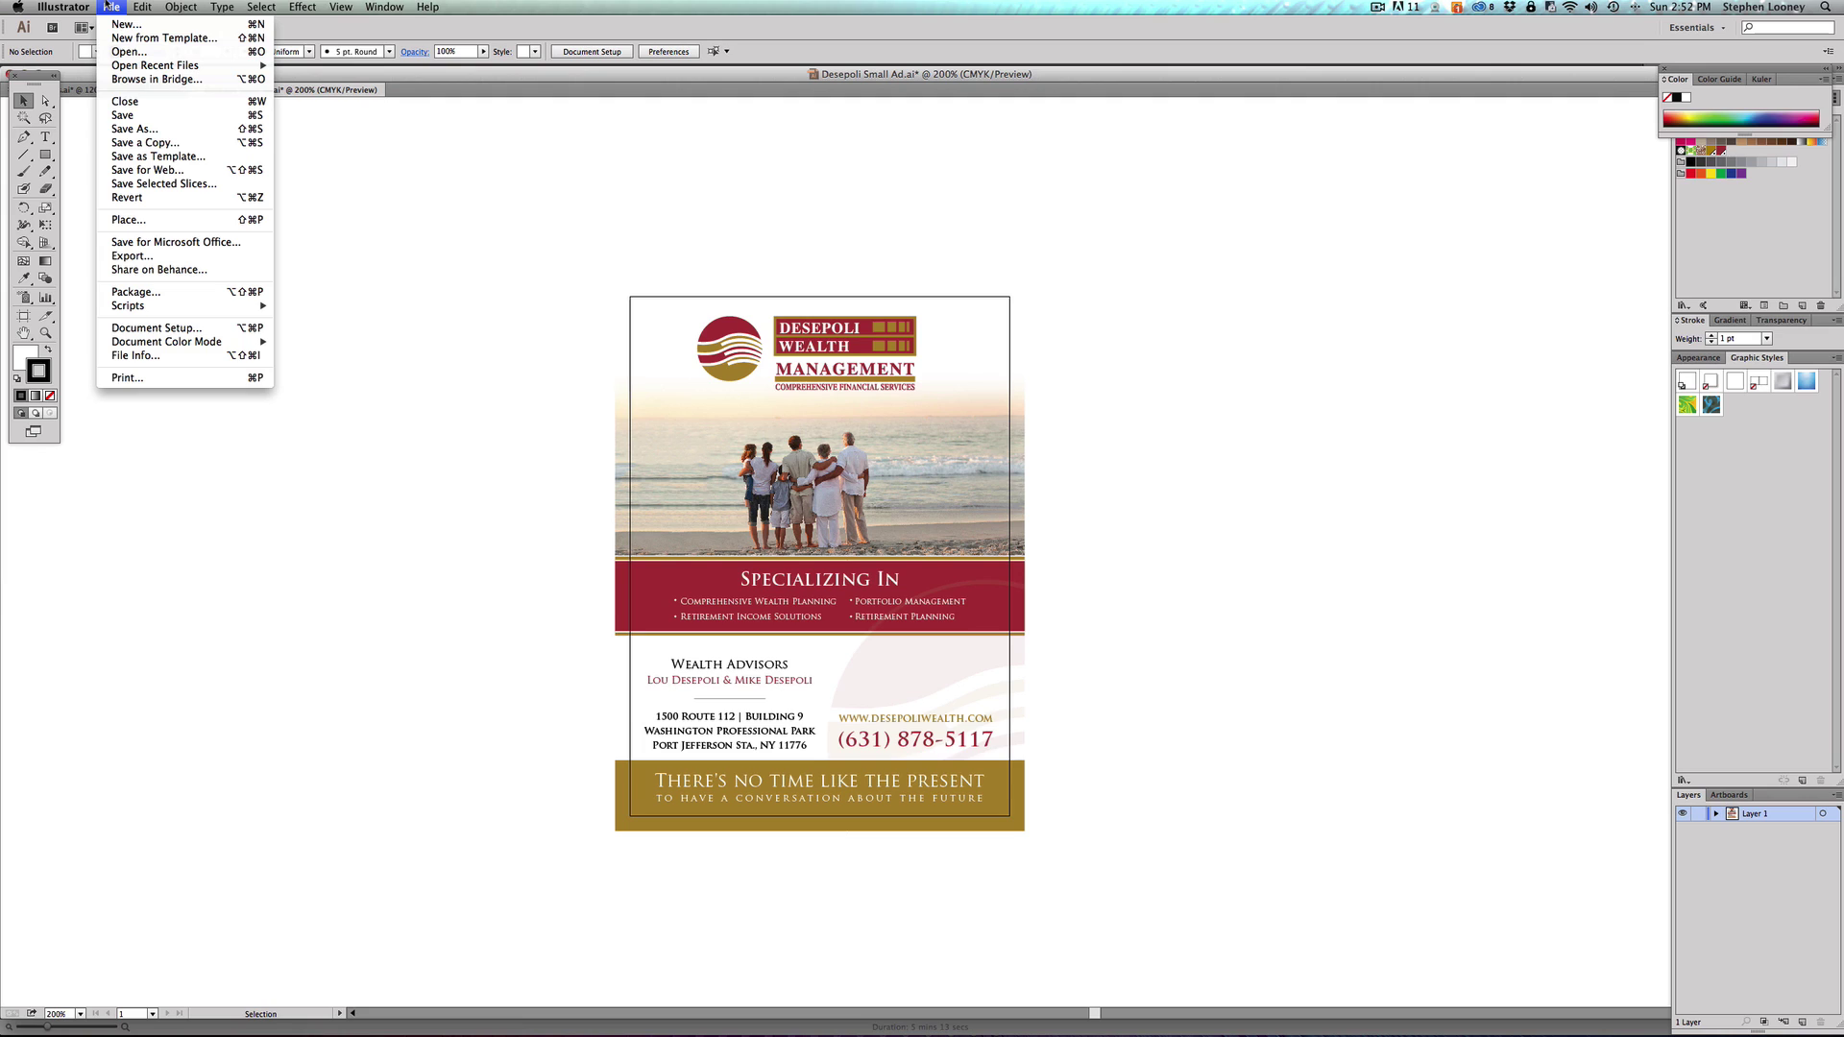
Step: Save the ad in place past the warning, and cancel the proposed Desepoli Small Ad copy.ai
left_click(125, 115)
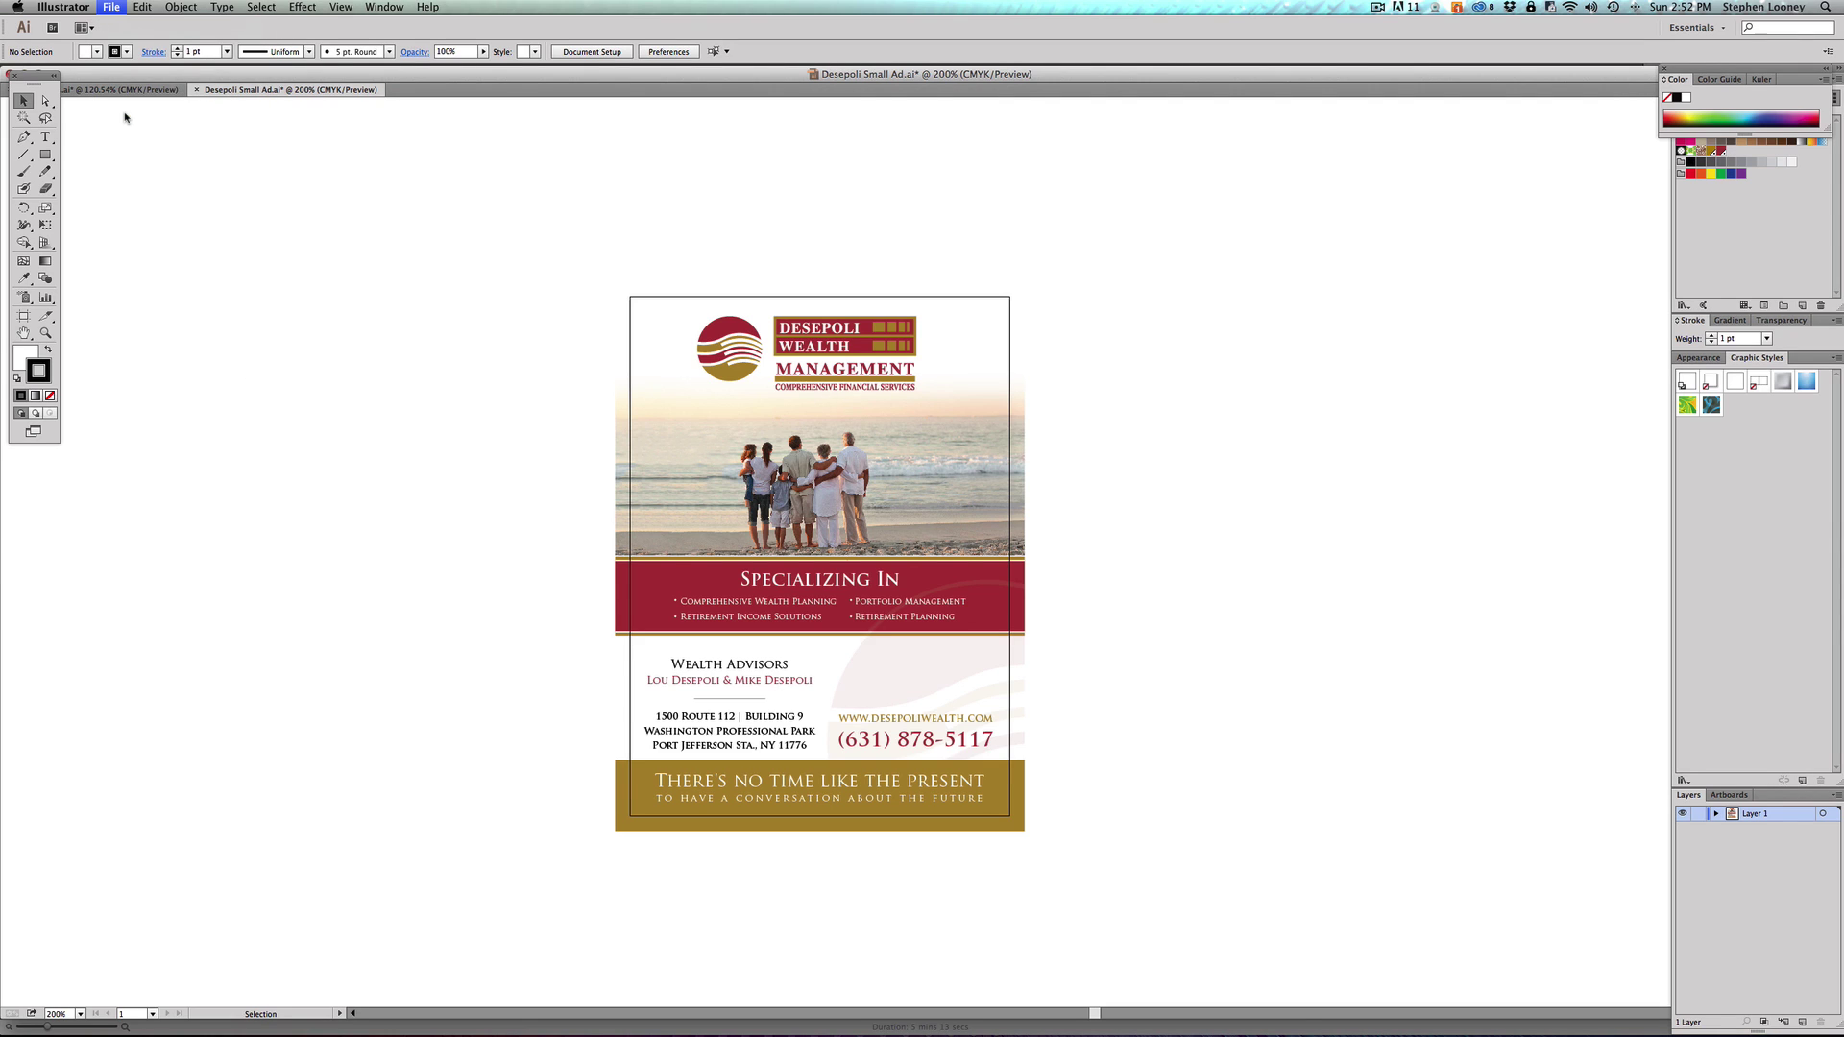
left_click(1053, 557)
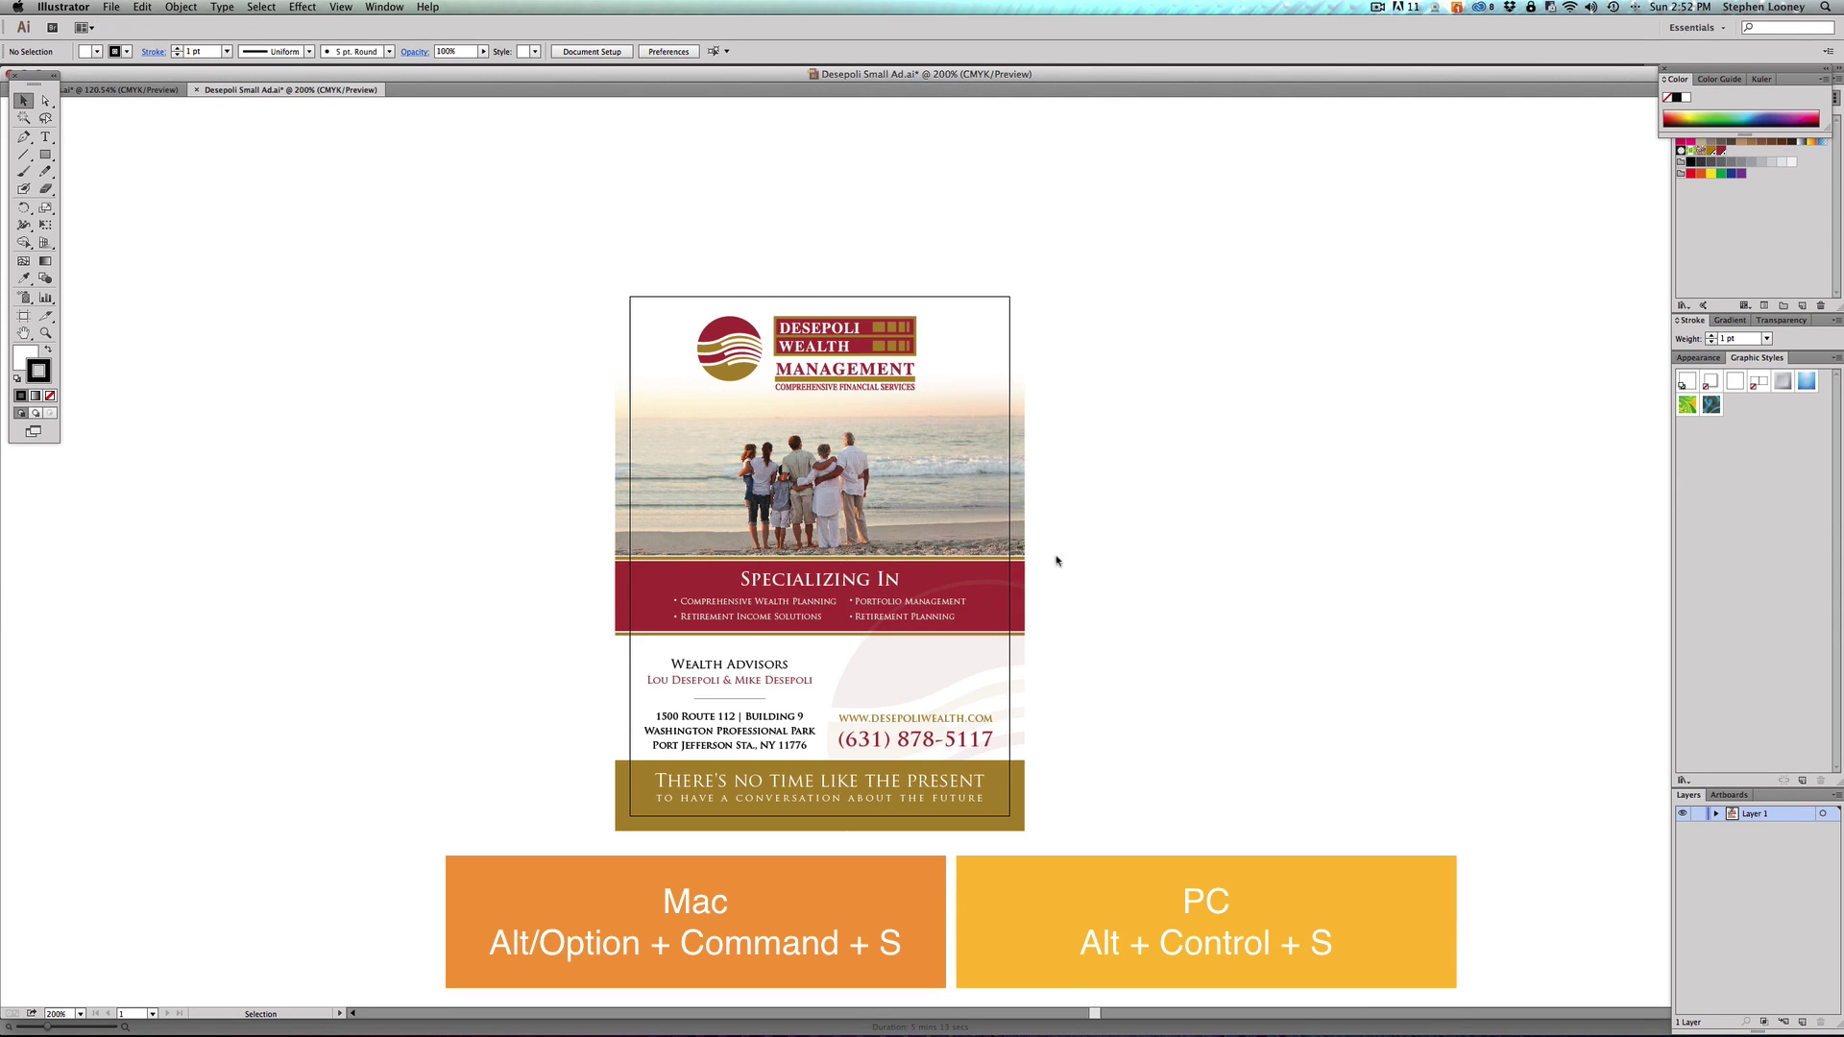
left_click(112, 7)
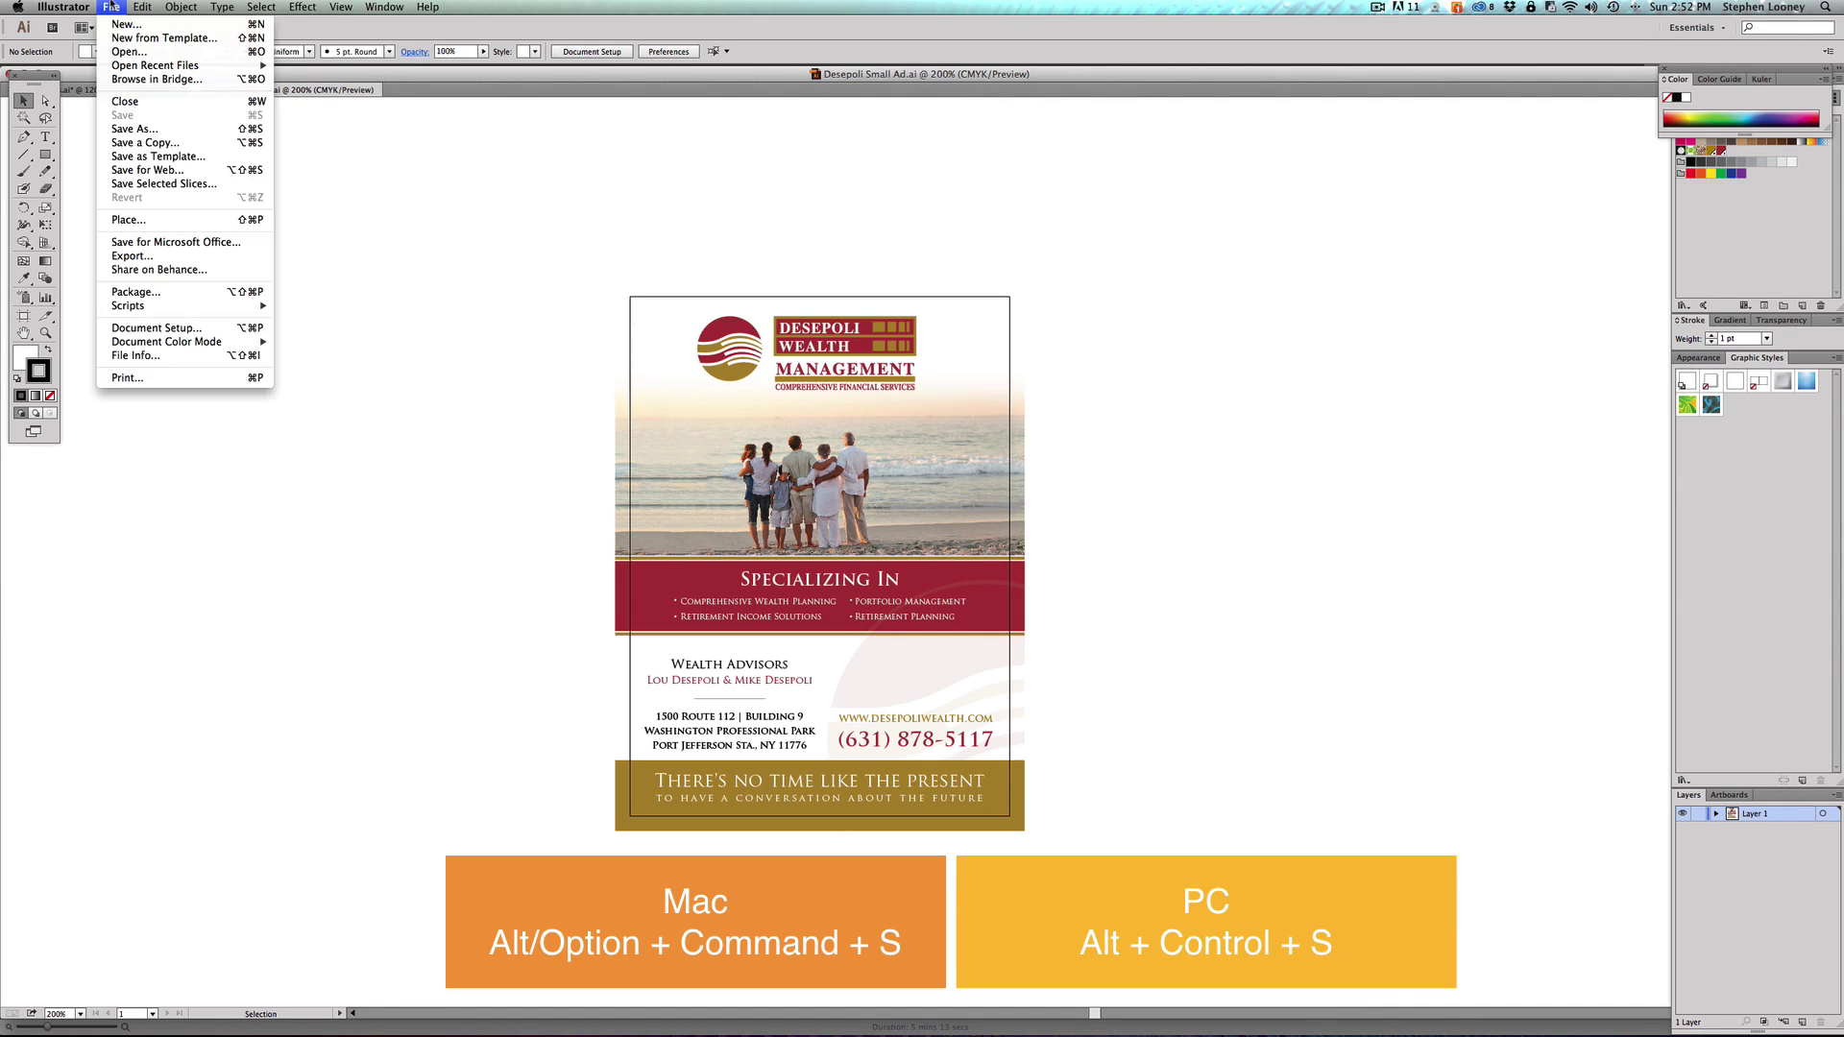
left_click(137, 144)
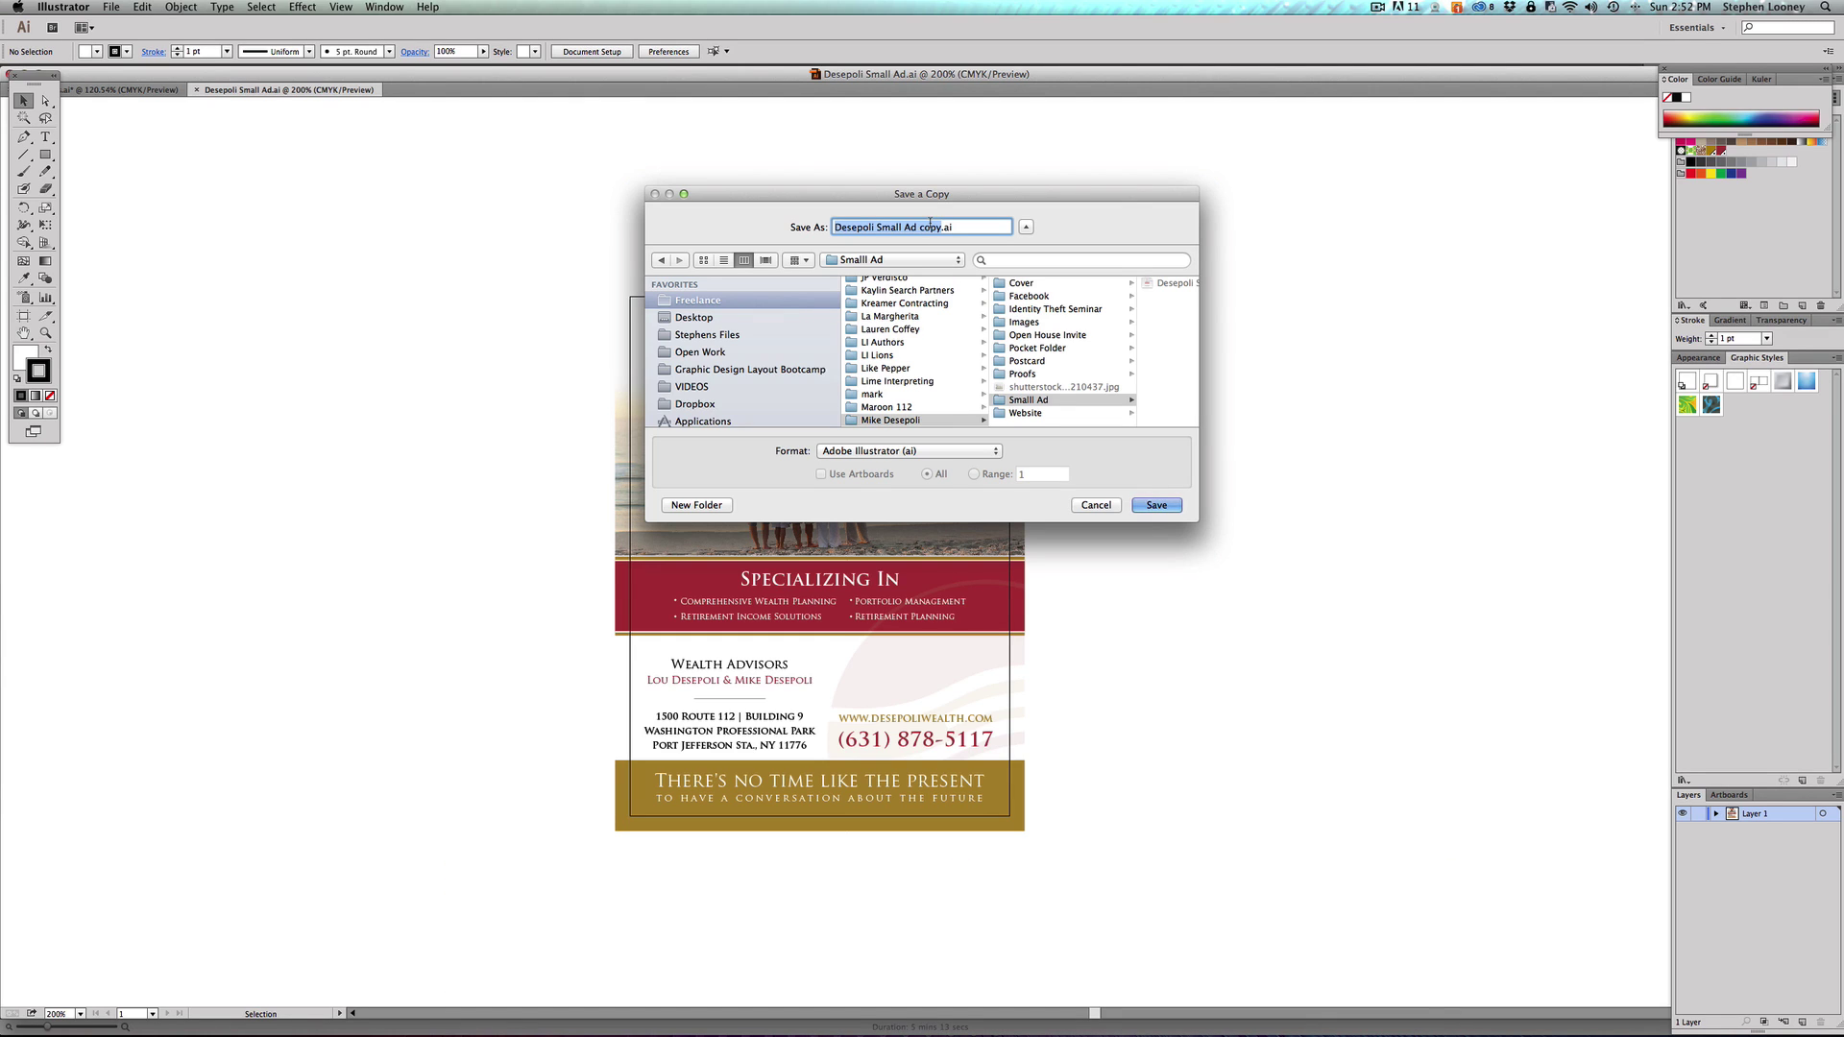
key("Escape")
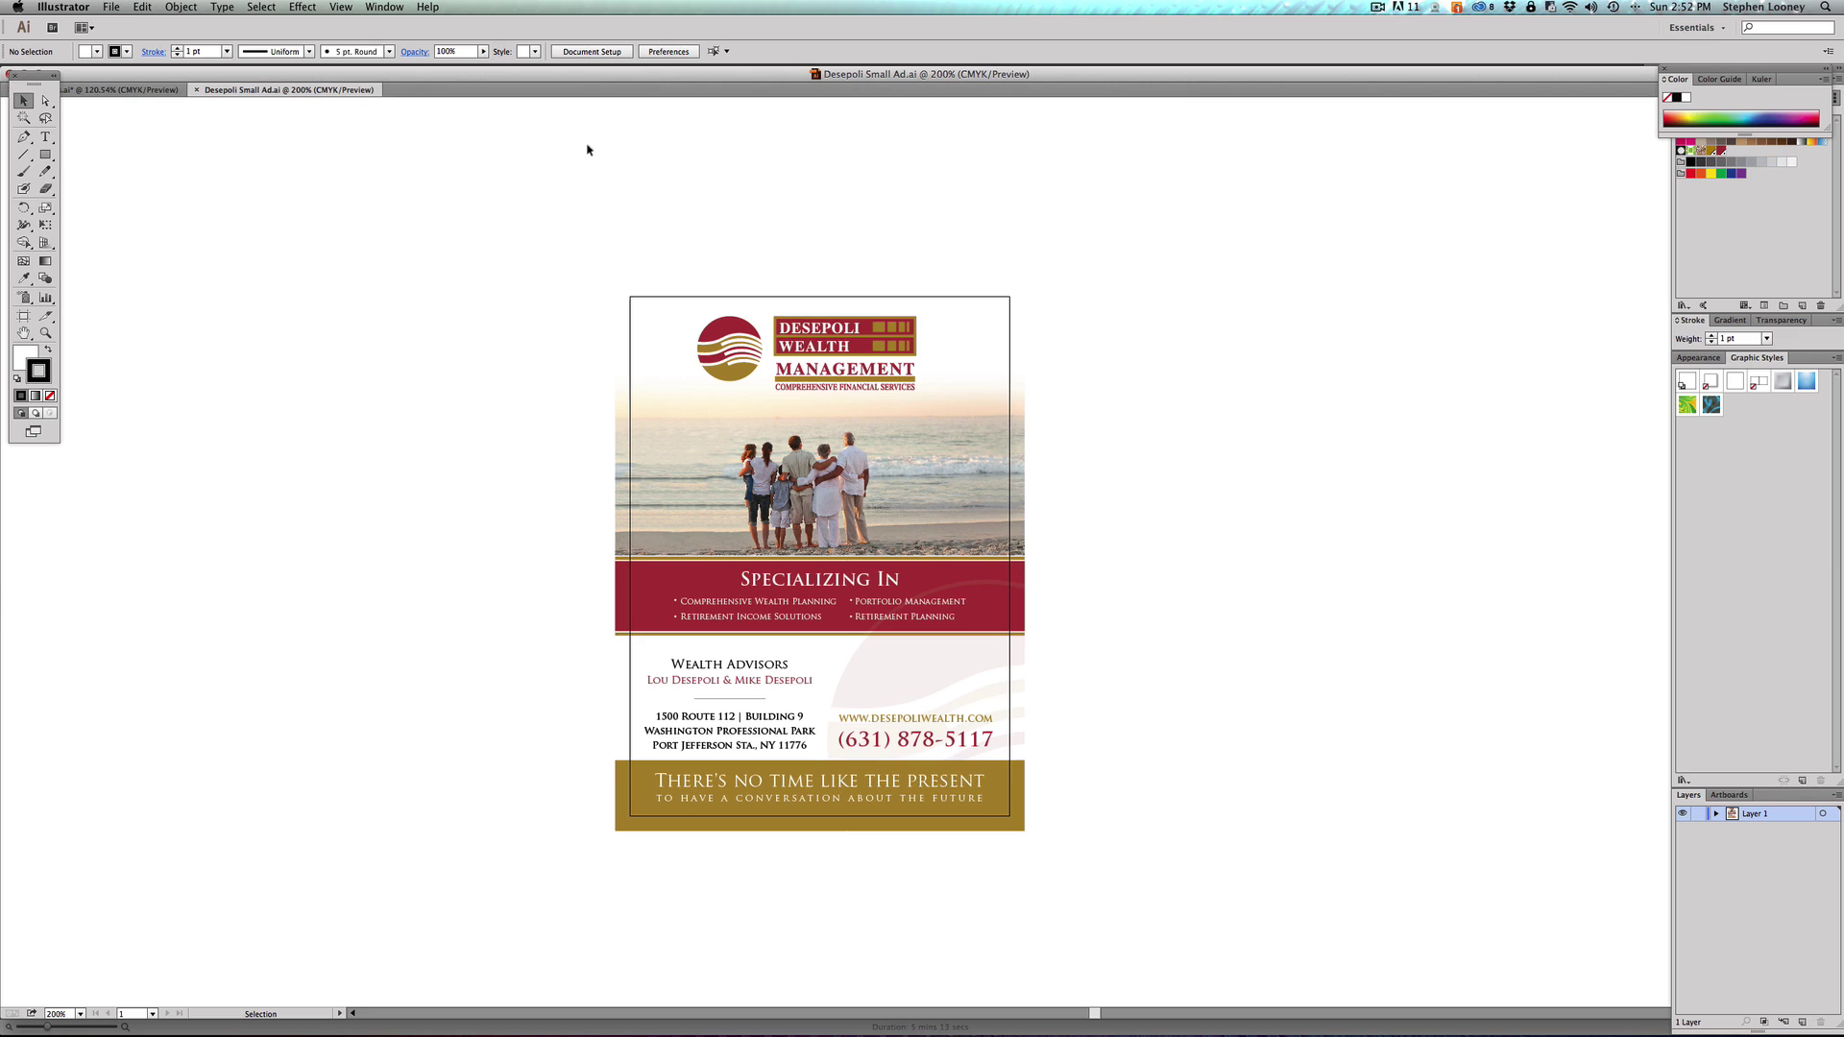
left_click(107, 8)
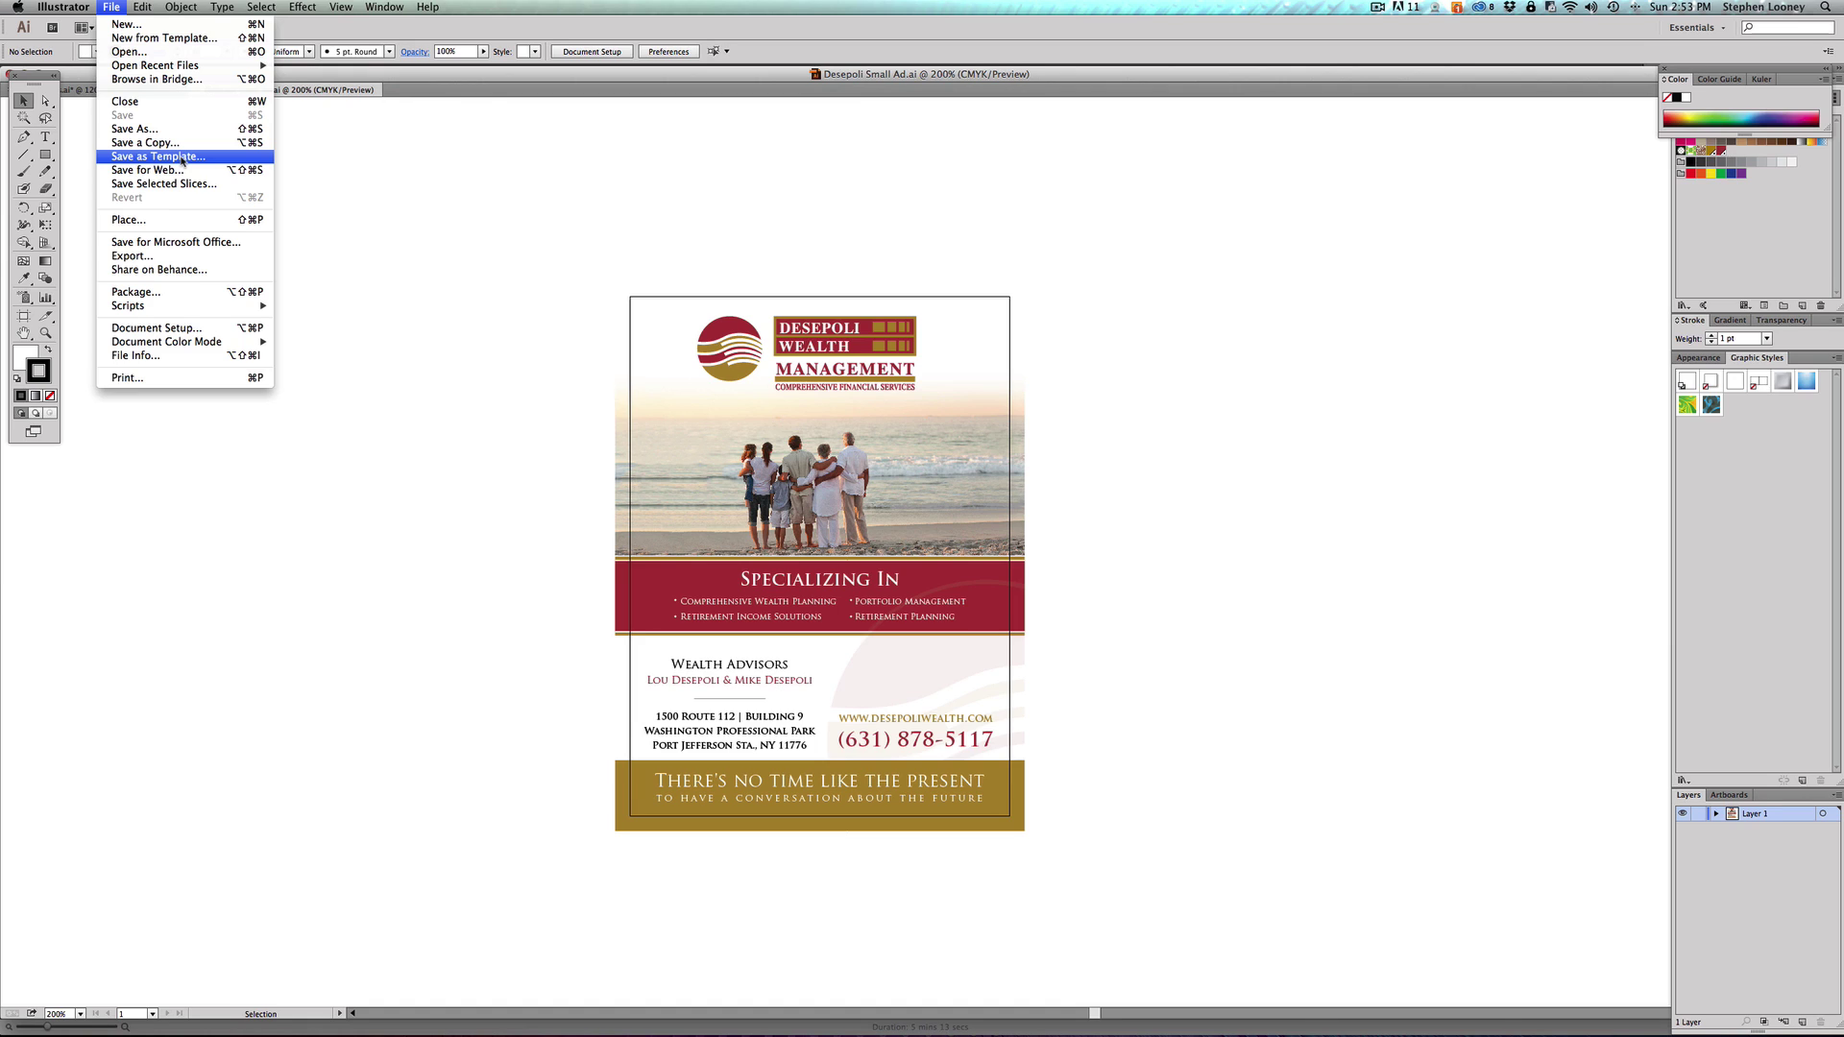
left_click(353, 149)
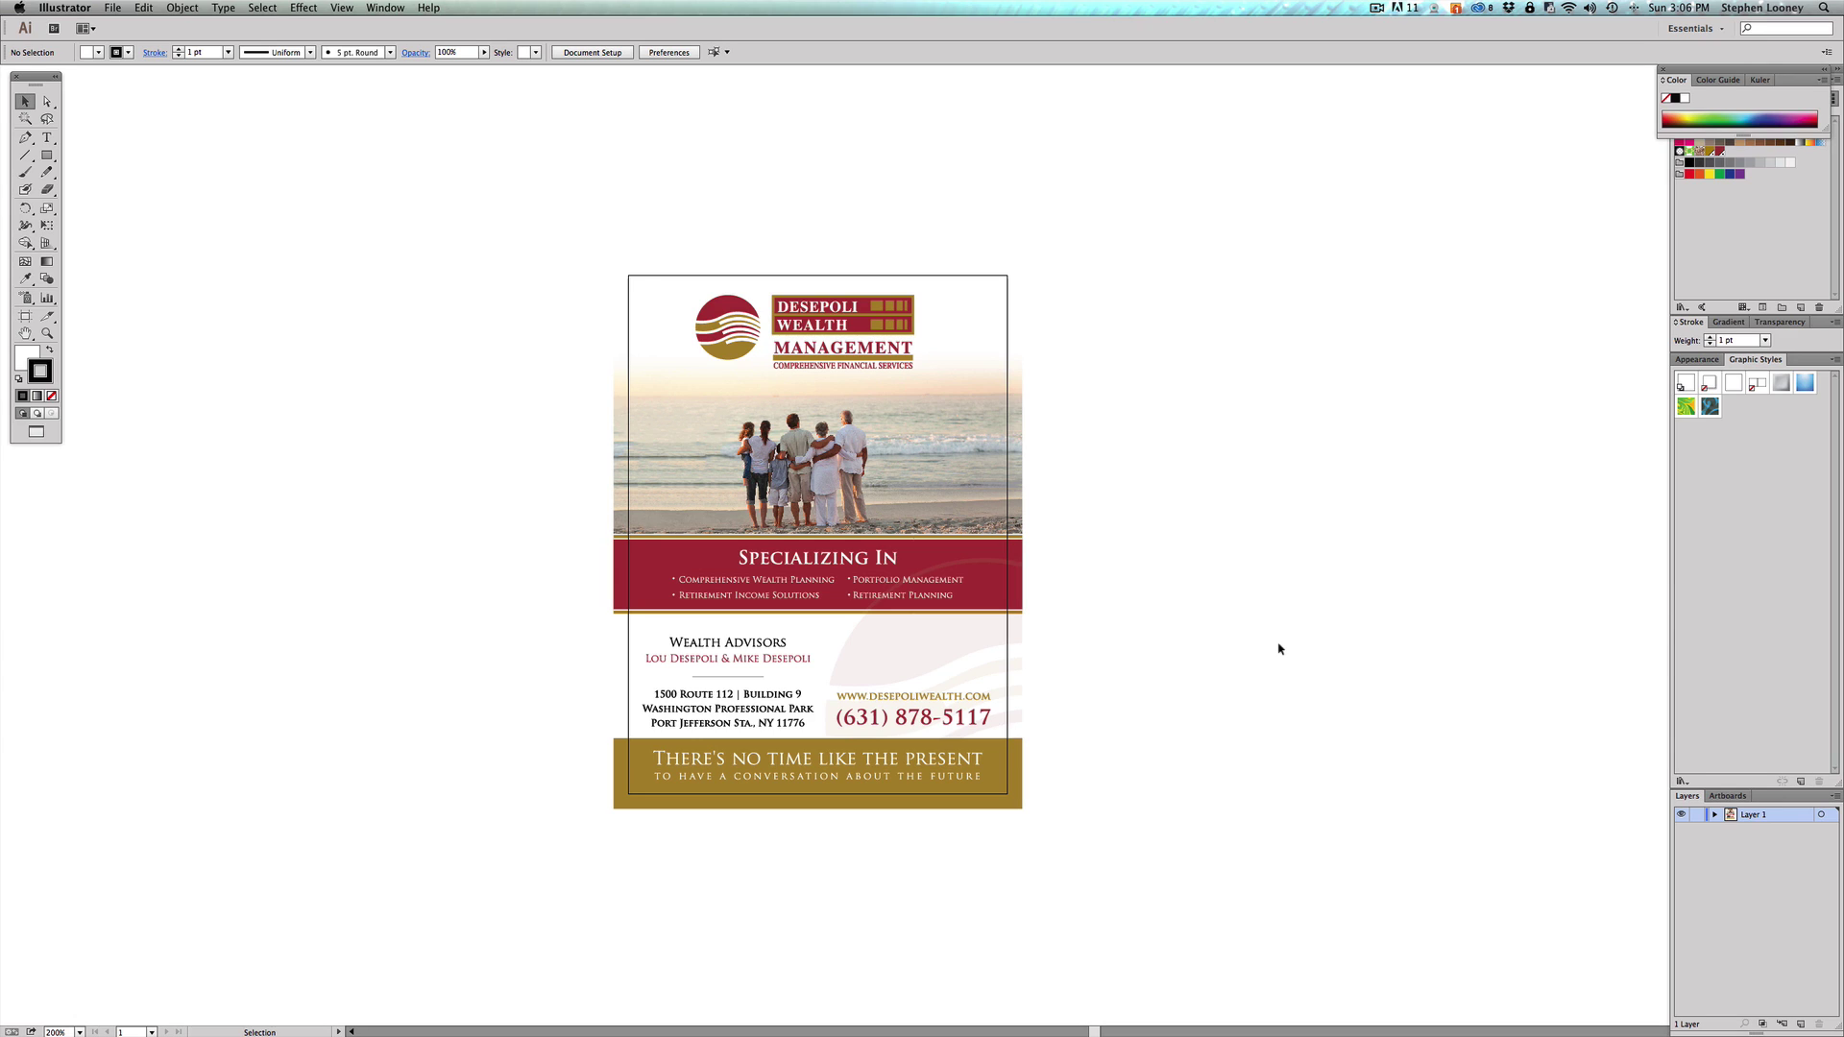
Step: Duplicate Artboard 1 with its artwork as Artboard 1 copy and view both artboards
left_click(1721, 799)
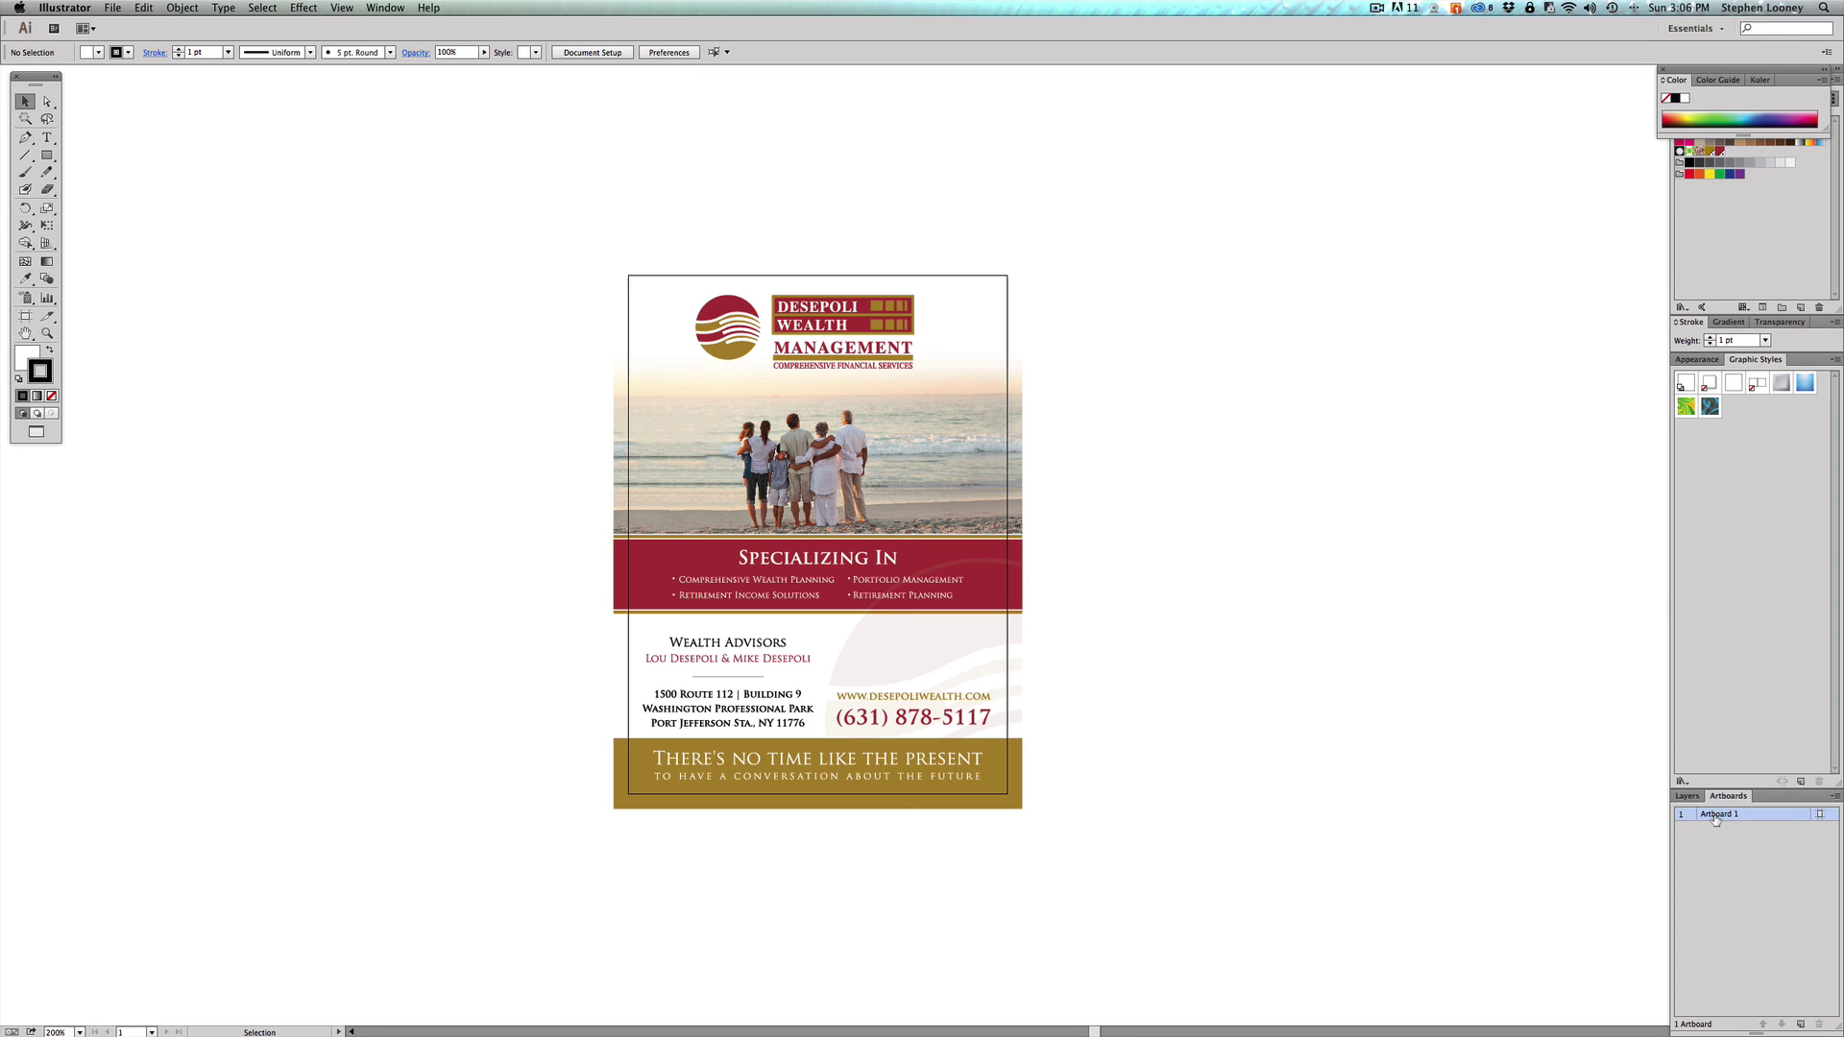
left_click_drag(1715, 822, 1800, 1024)
left_click(1112, 426, "alt")
left_click_drag(1053, 347, 913, 279)
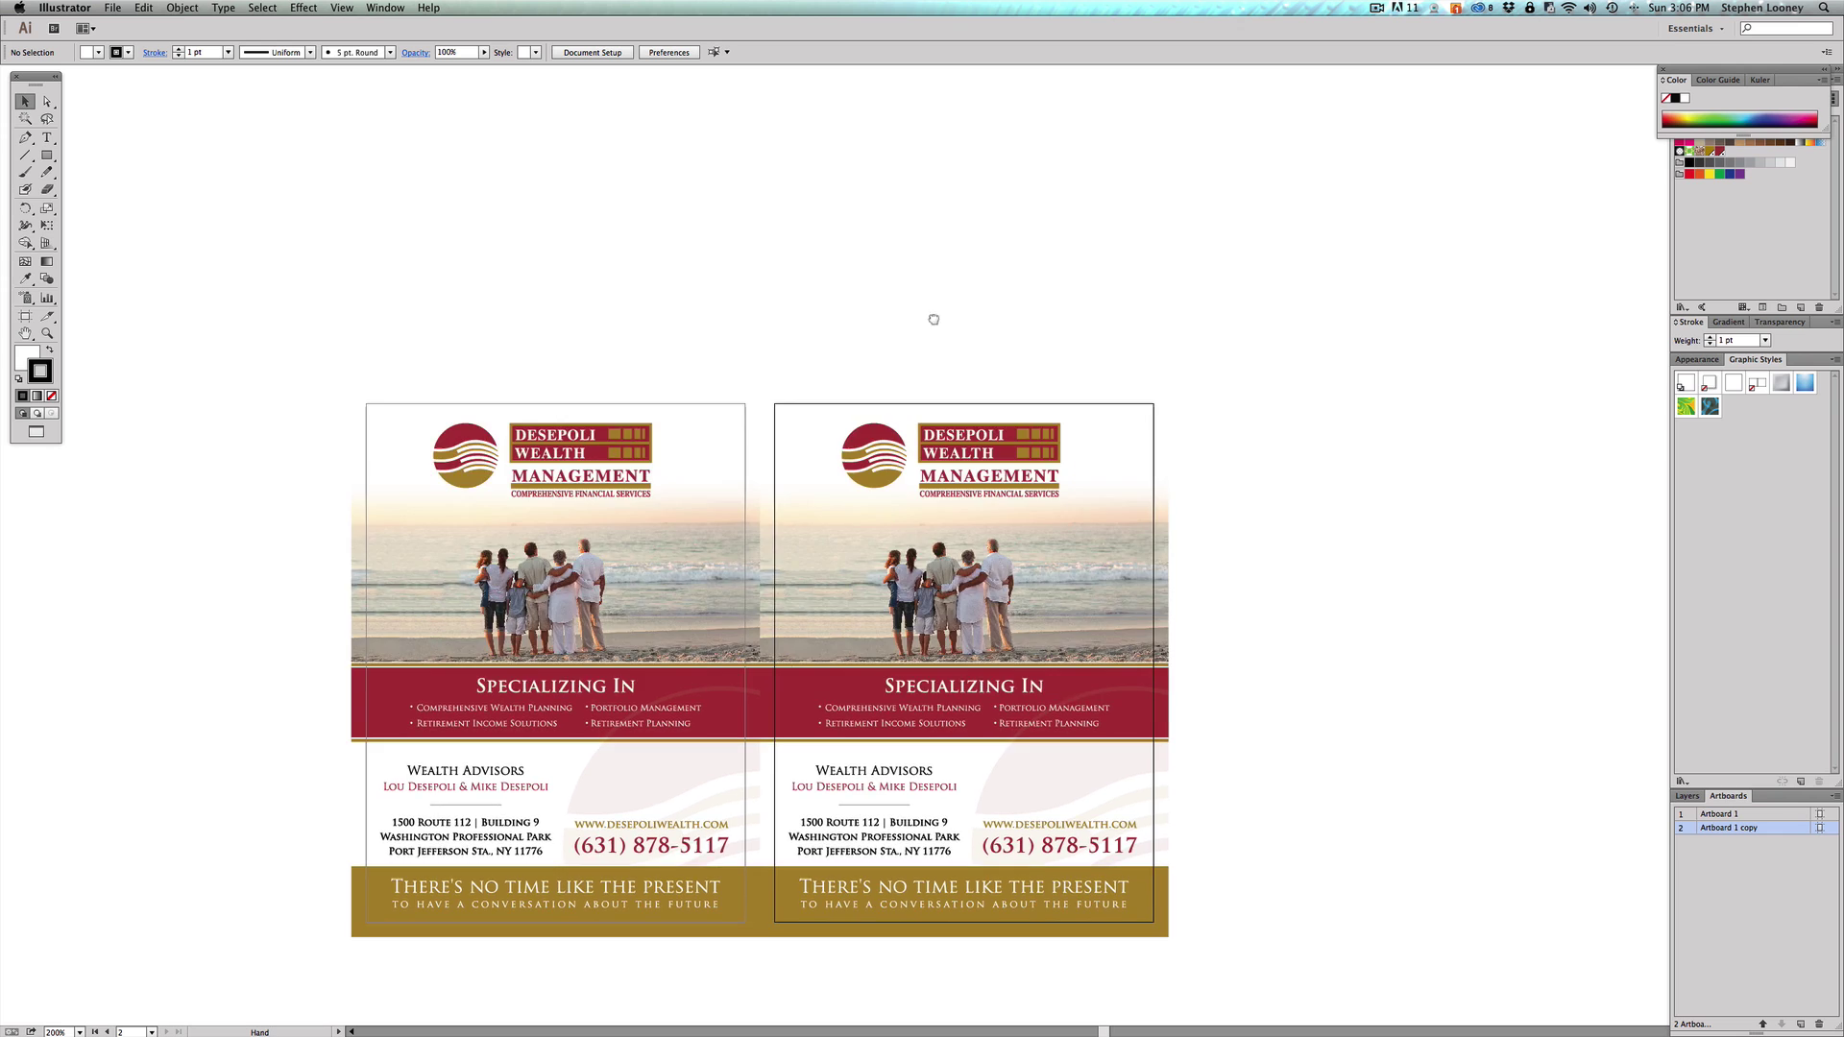
Step: Undo the extra artboard accidentally drawn over the second ad
left_click(592, 52)
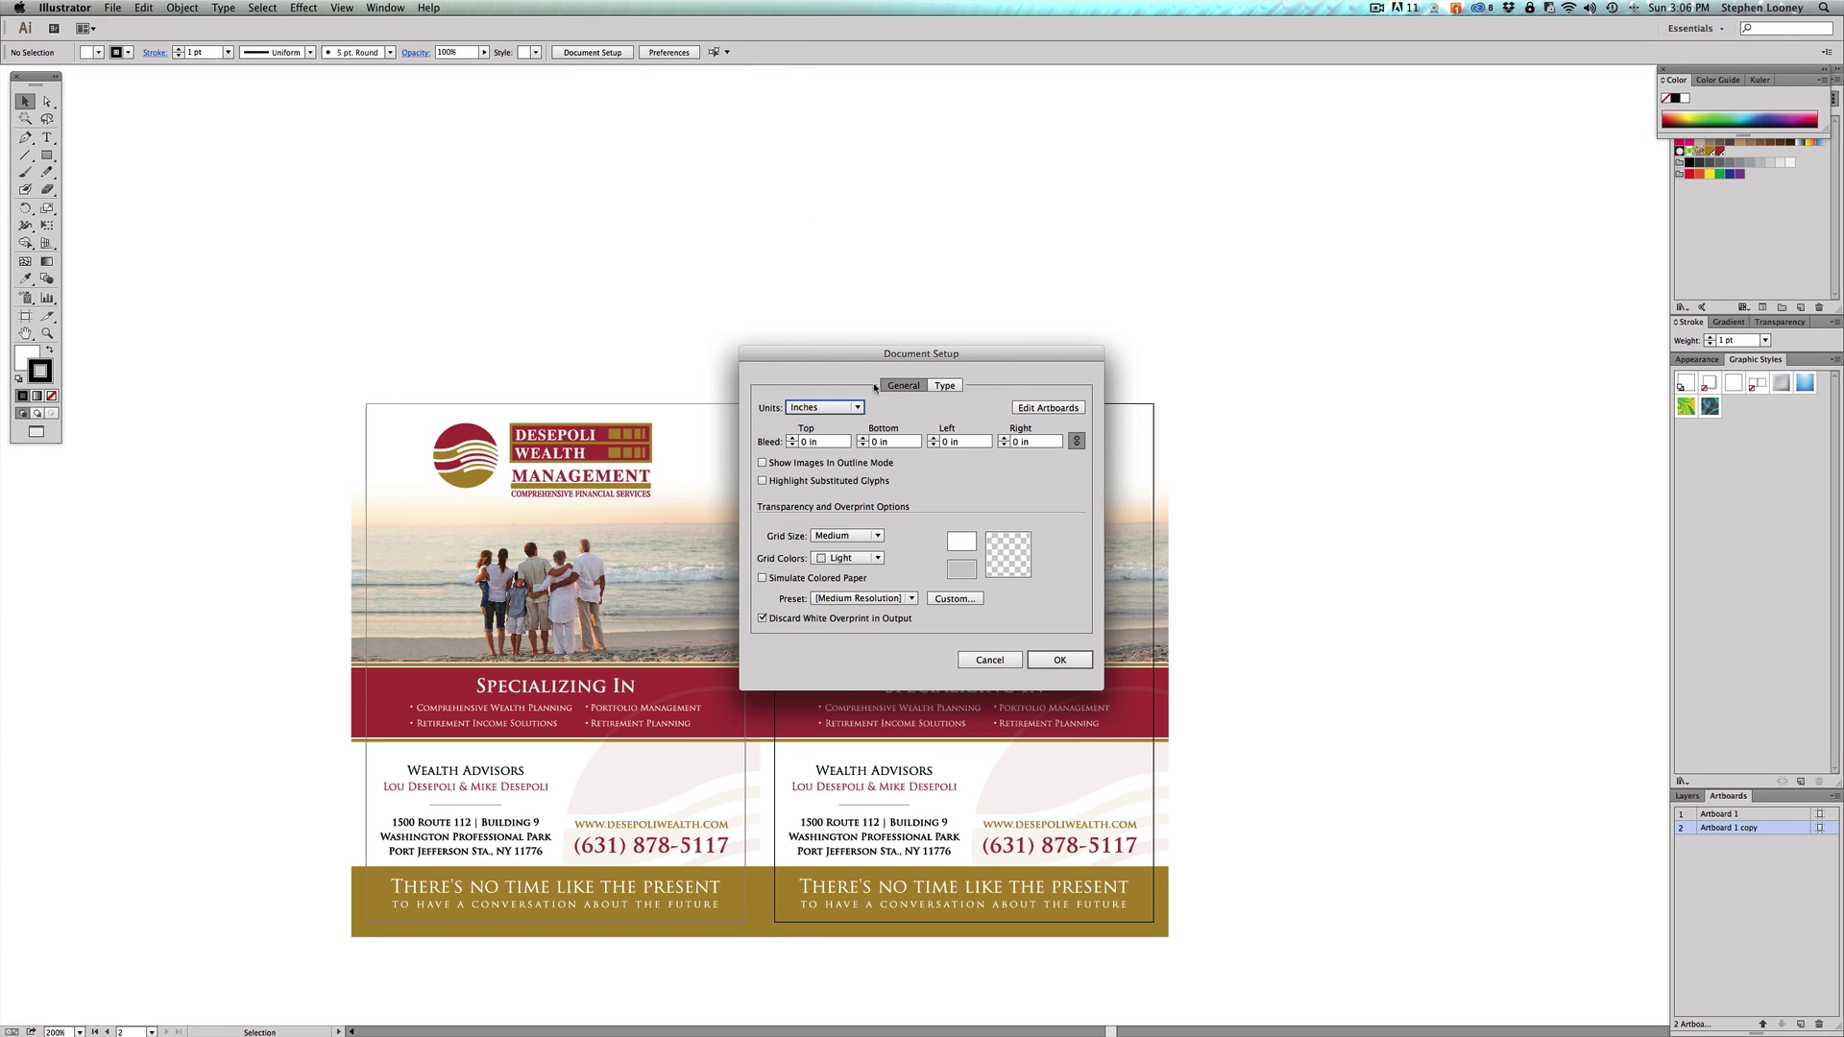
left_click(1033, 408)
left_click_drag(841, 422, 1060, 496)
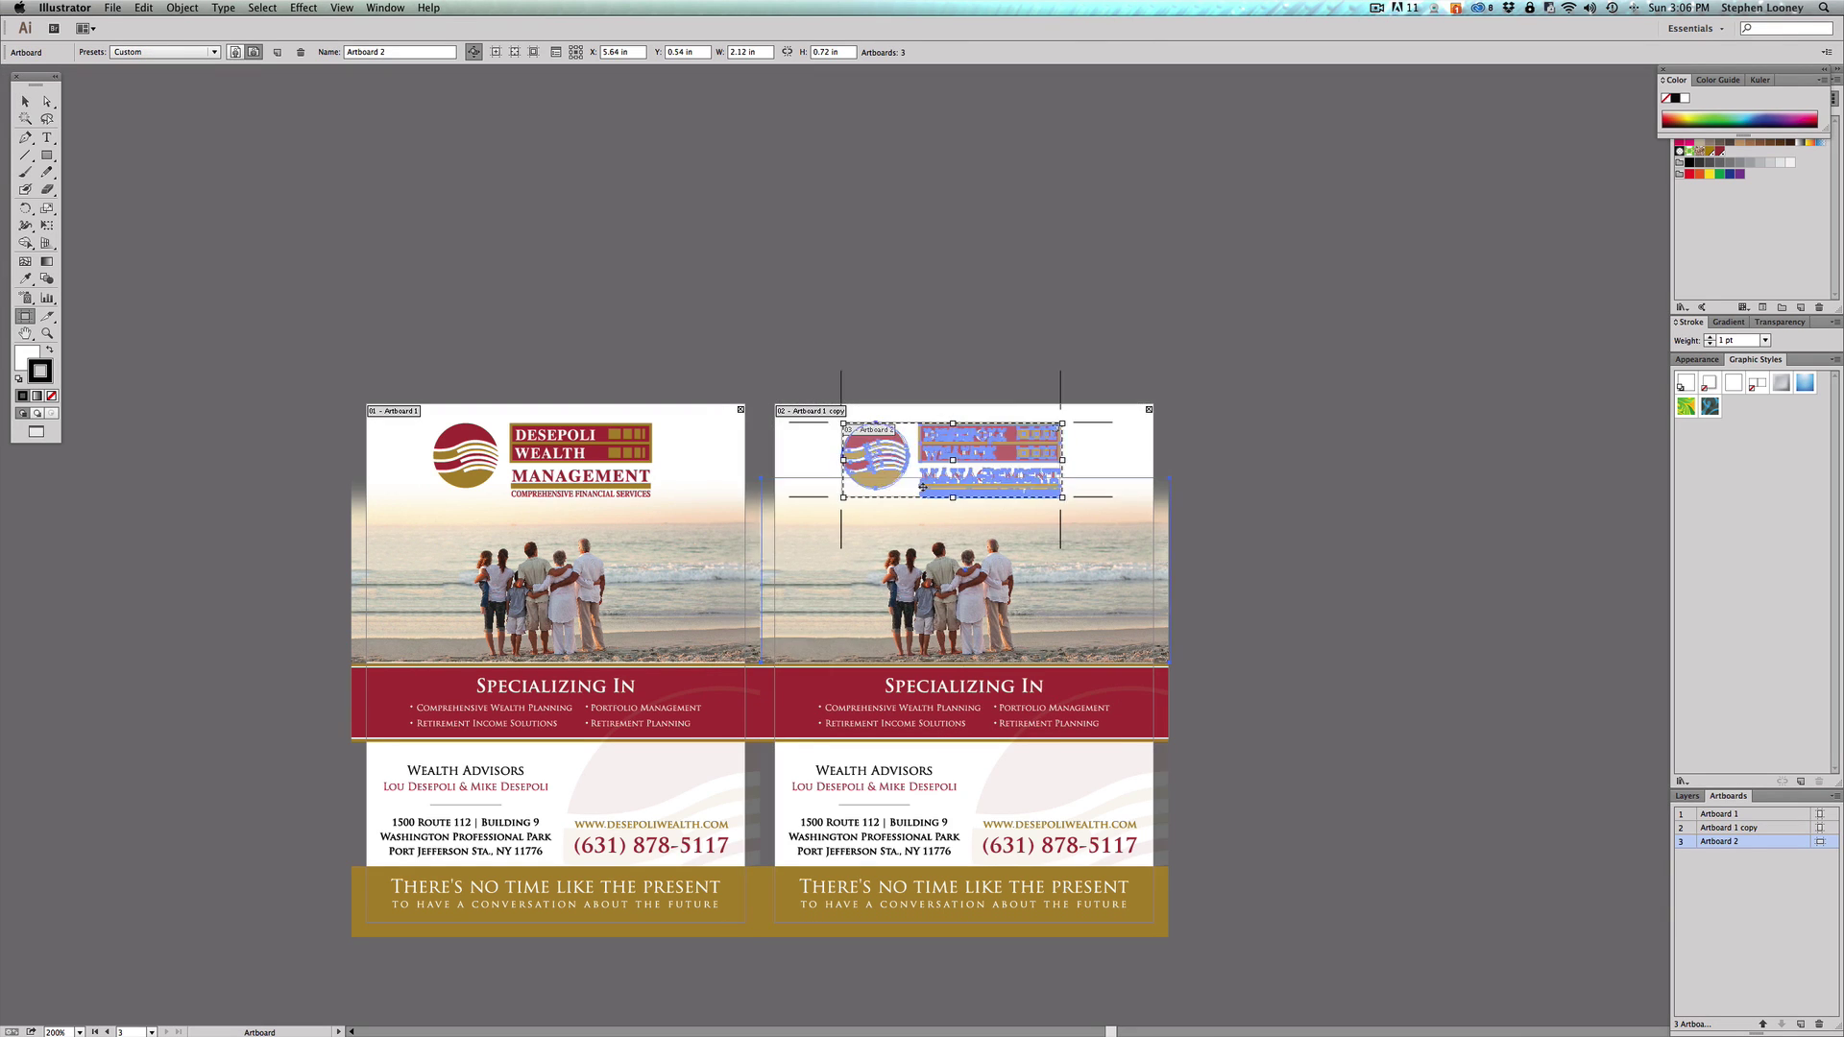
mouse_move(913, 487)
left_mouse_down()
mouse_move(932, 487)
mouse_move(913, 487)
left_mouse_up()
key("v")
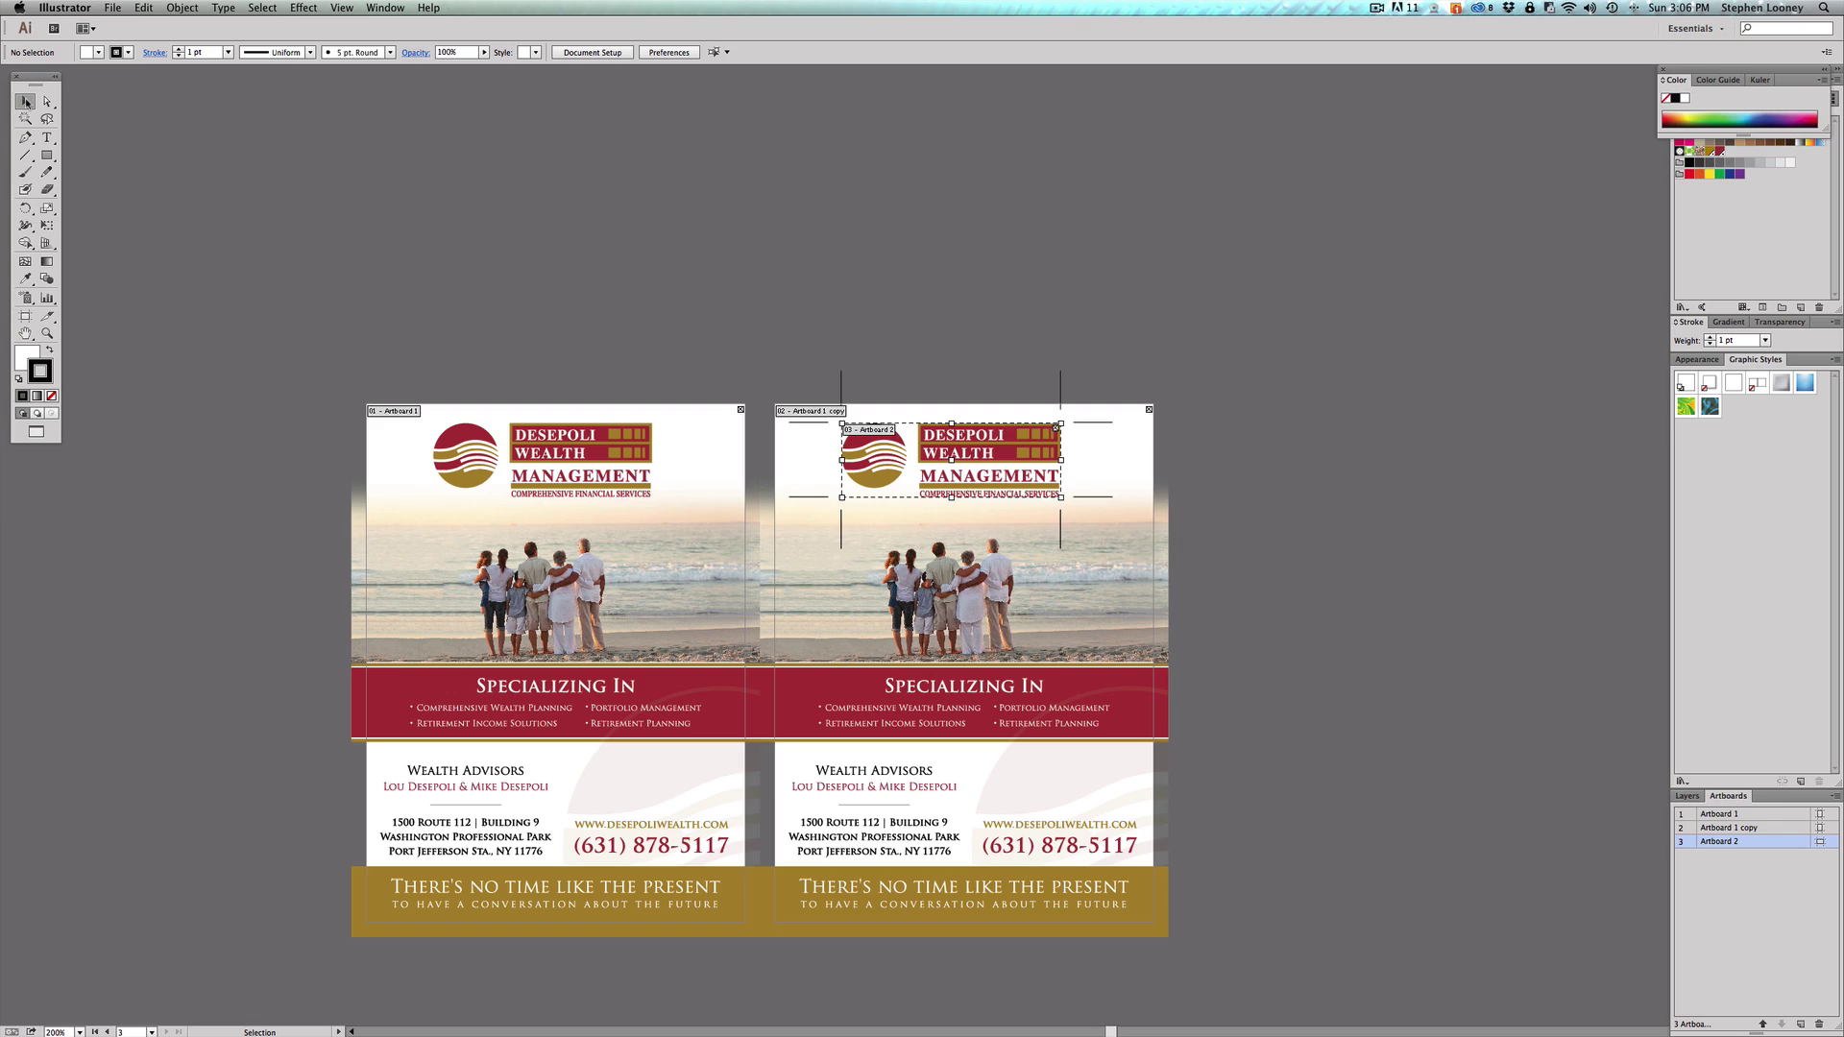
key("super+z")
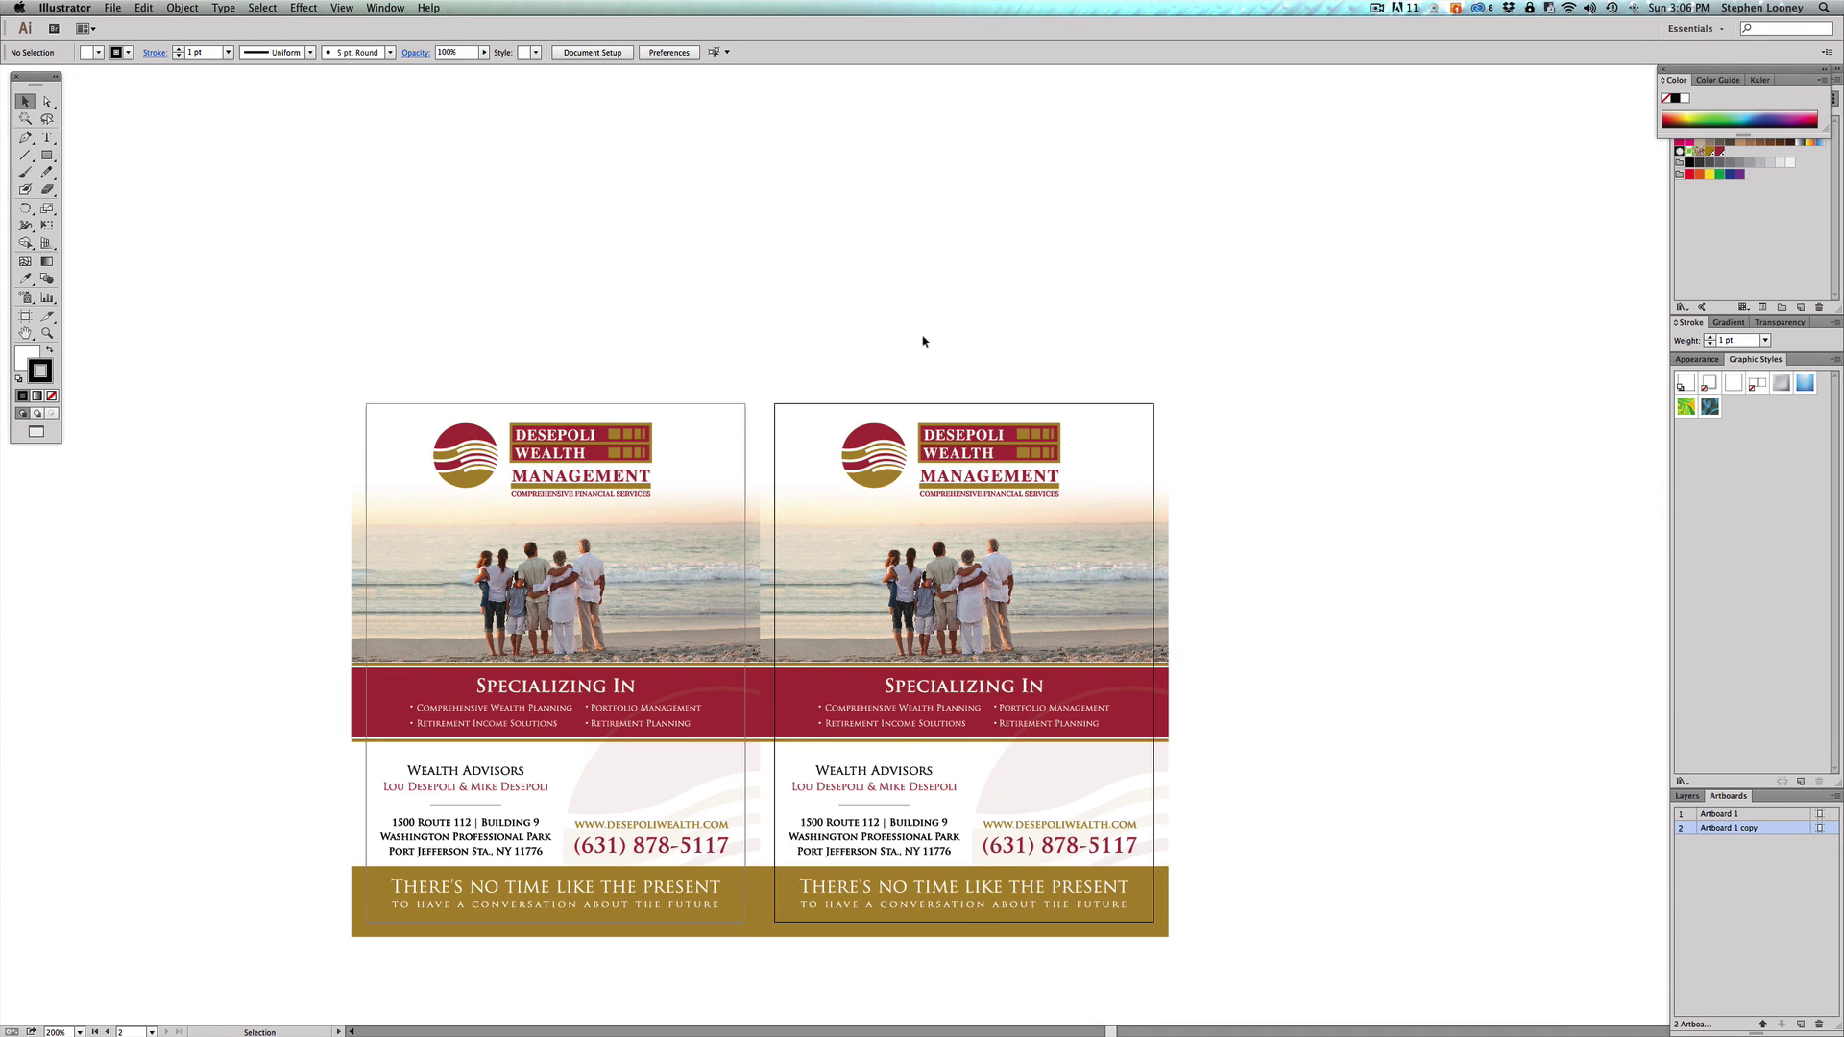
Step: Move Artboard 1 copy further right to leave a gap between the two ads
left_click(592, 52)
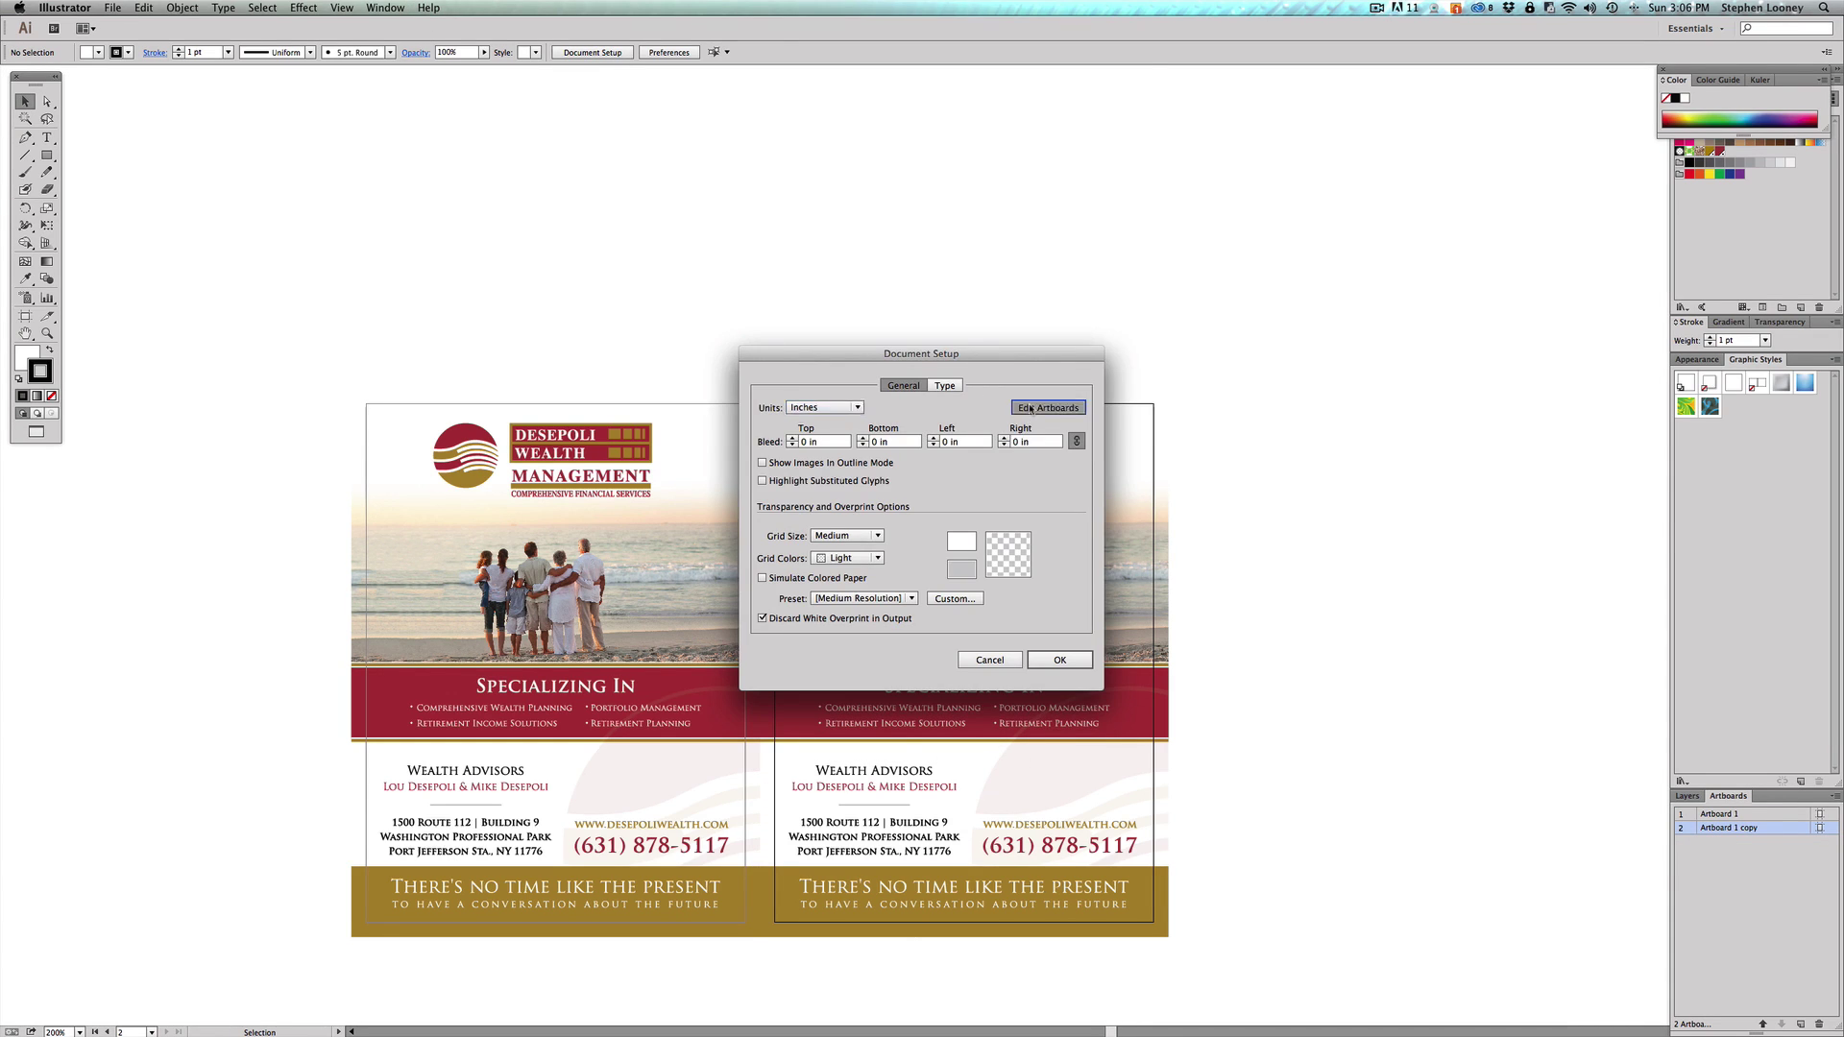
left_click(1032, 407)
left_click_drag(830, 435, 881, 434)
key("Escape")
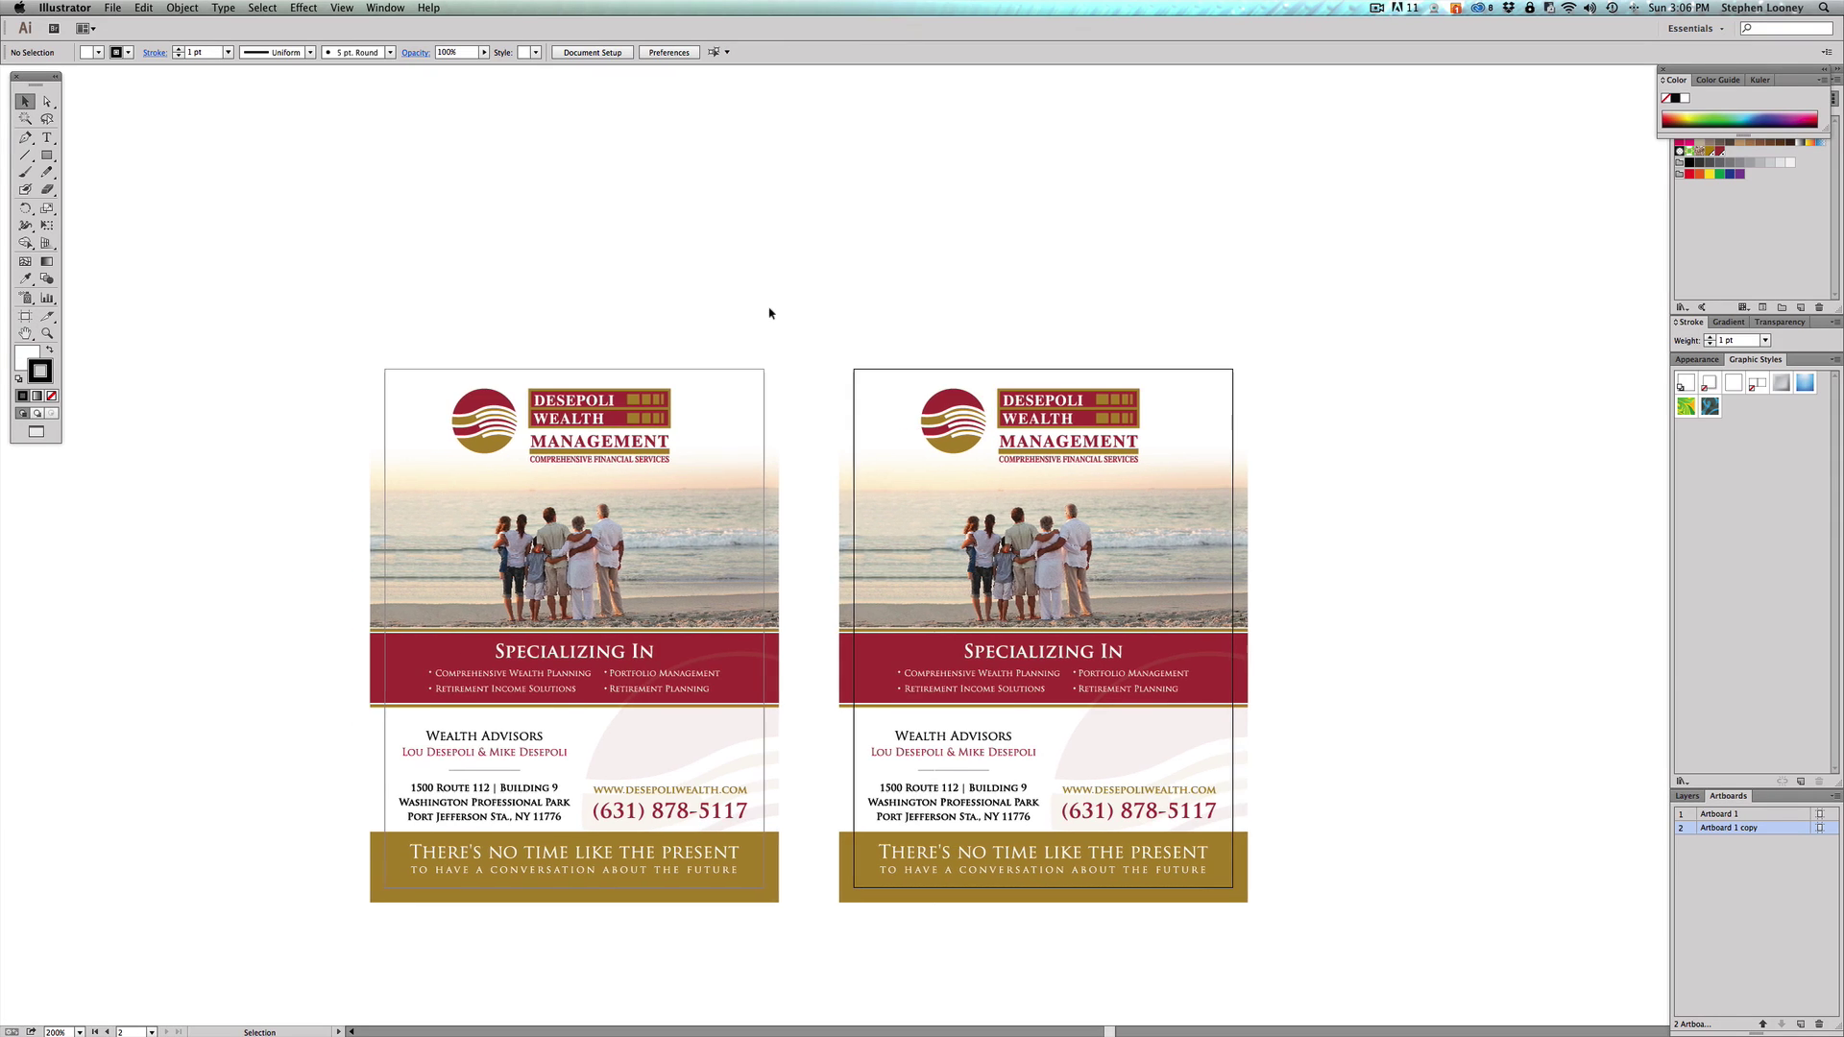
left_click_drag(728, 285, 737, 258)
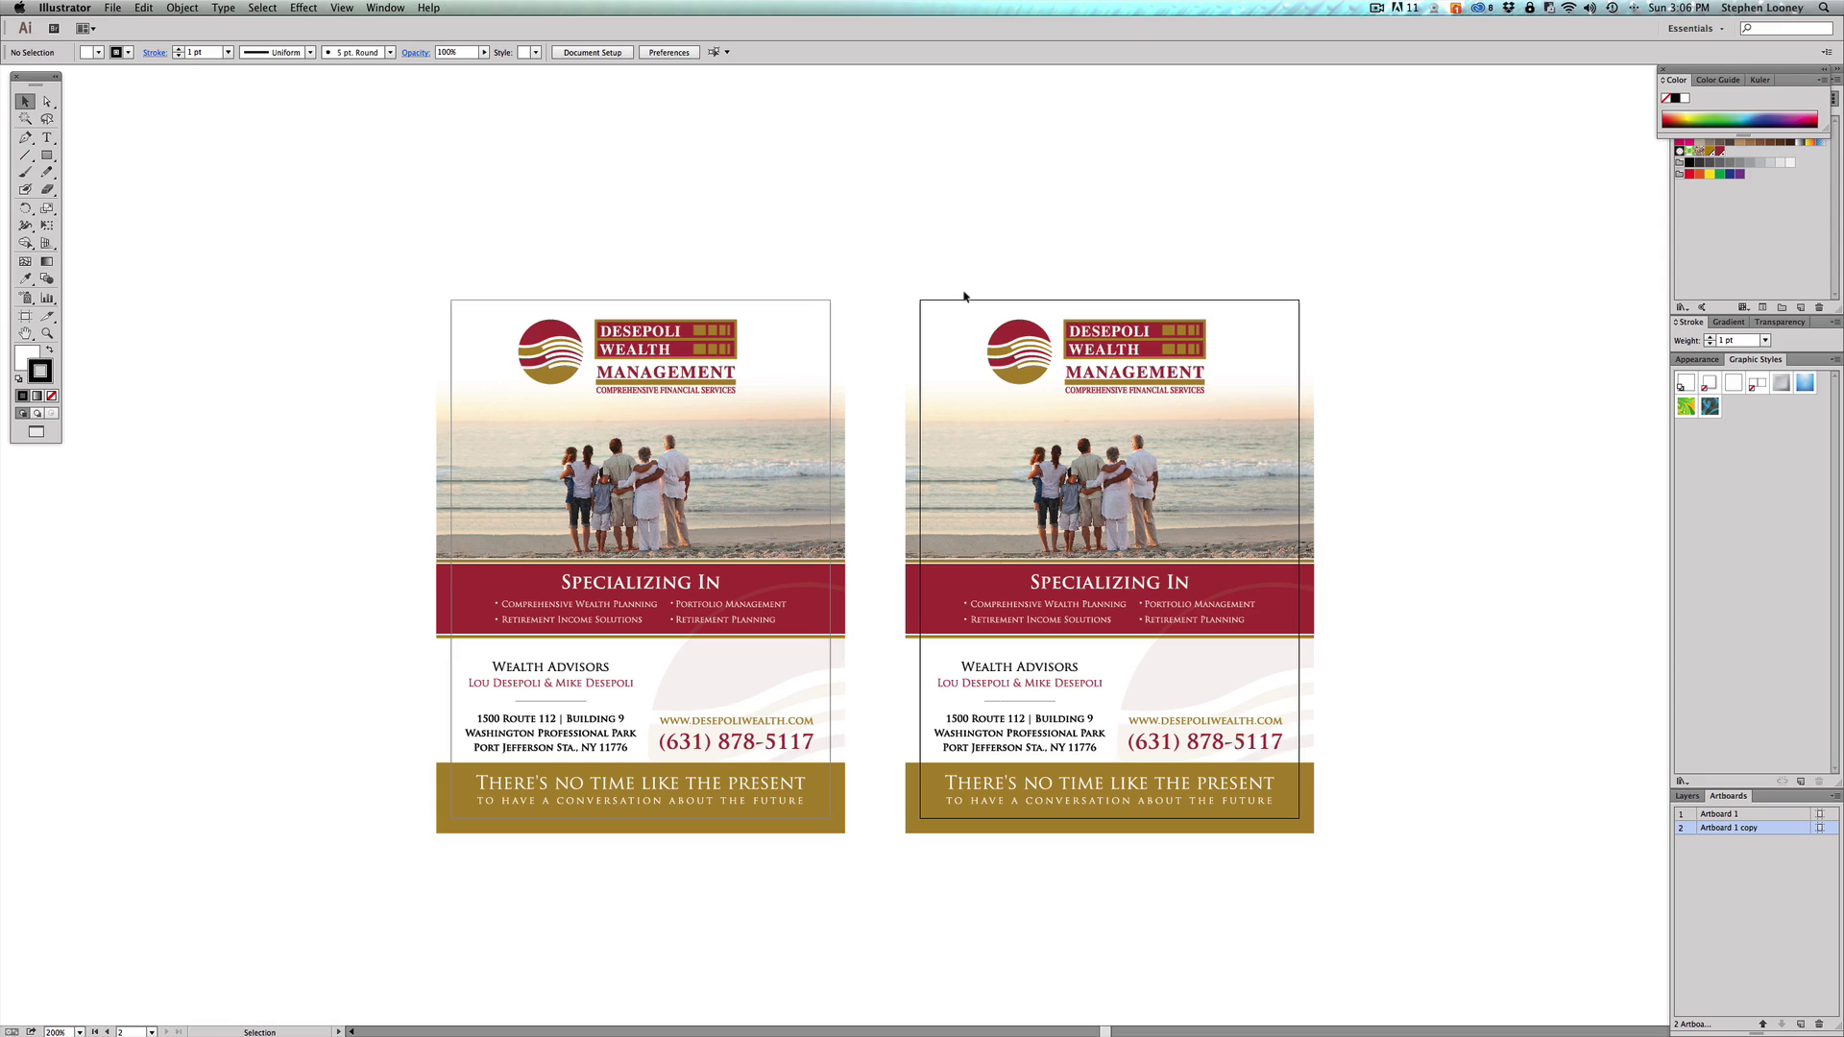
Step: Save as TEST on the Desktop in Adobe PDF format, using all artboards
left_click(112, 8)
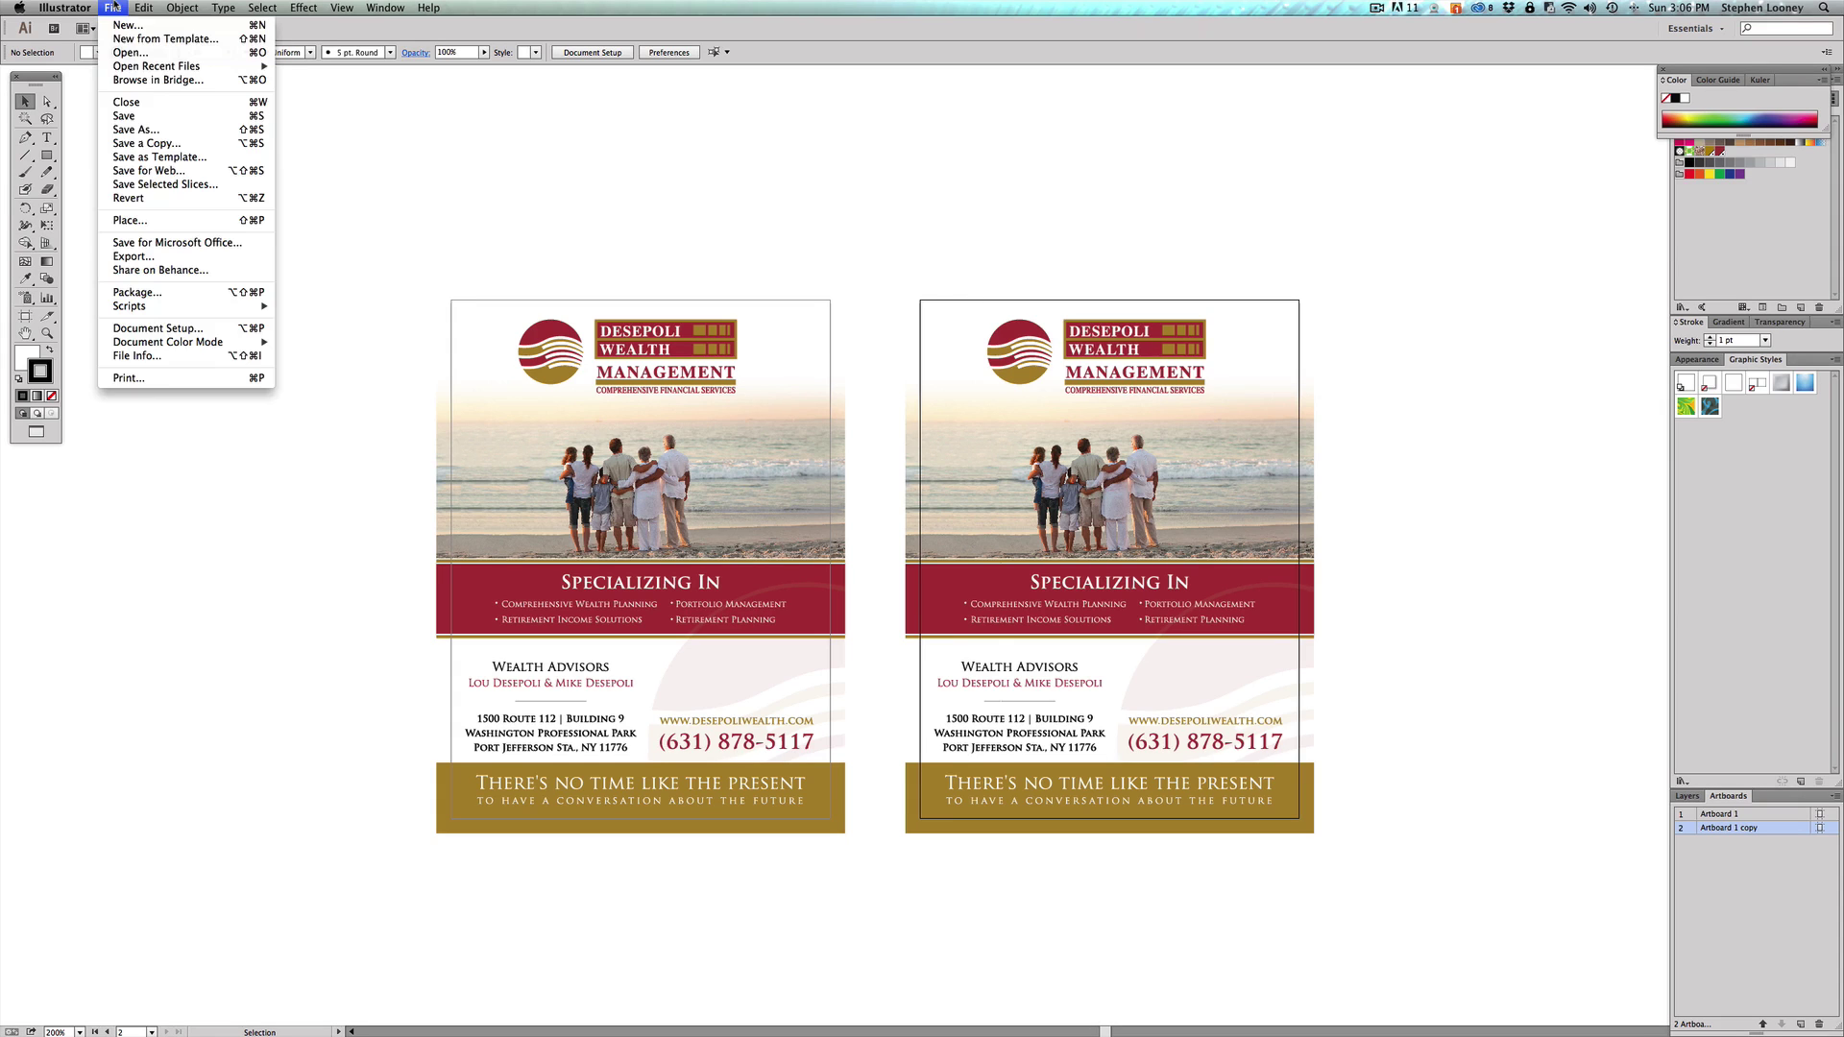
left_click(134, 135)
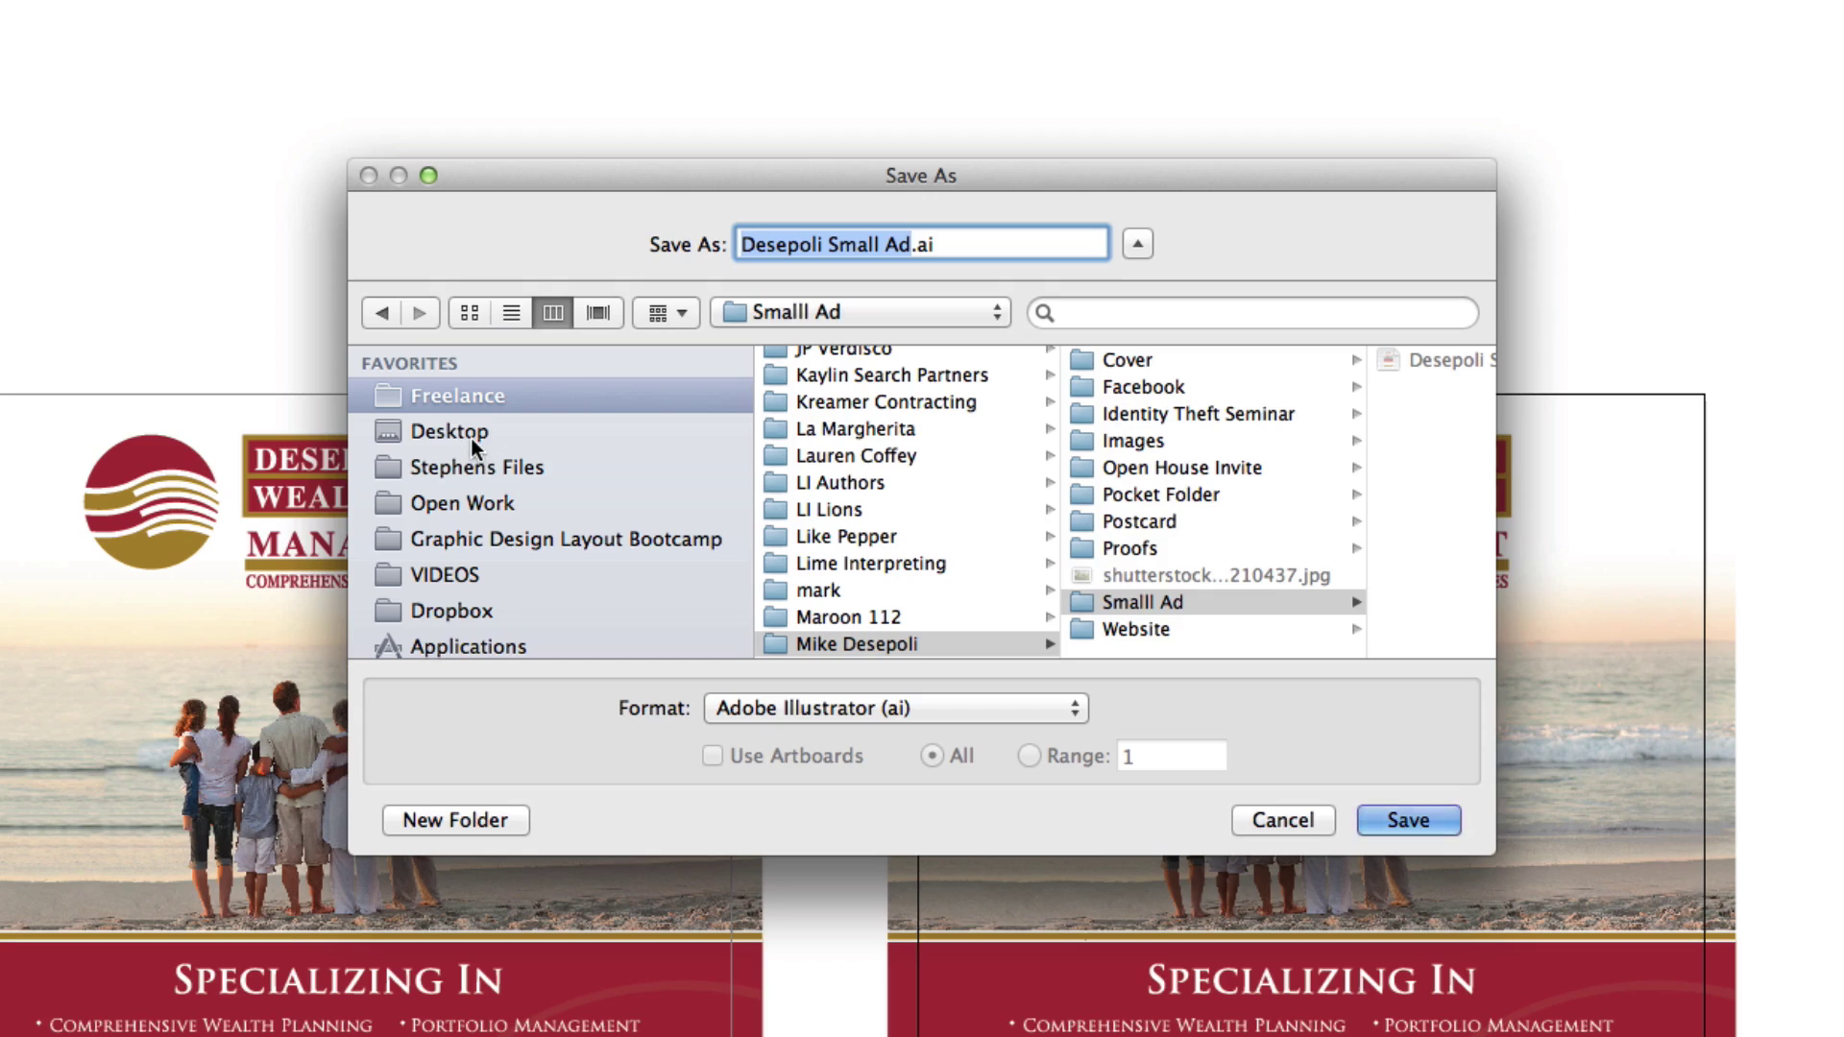
left_click(470, 437)
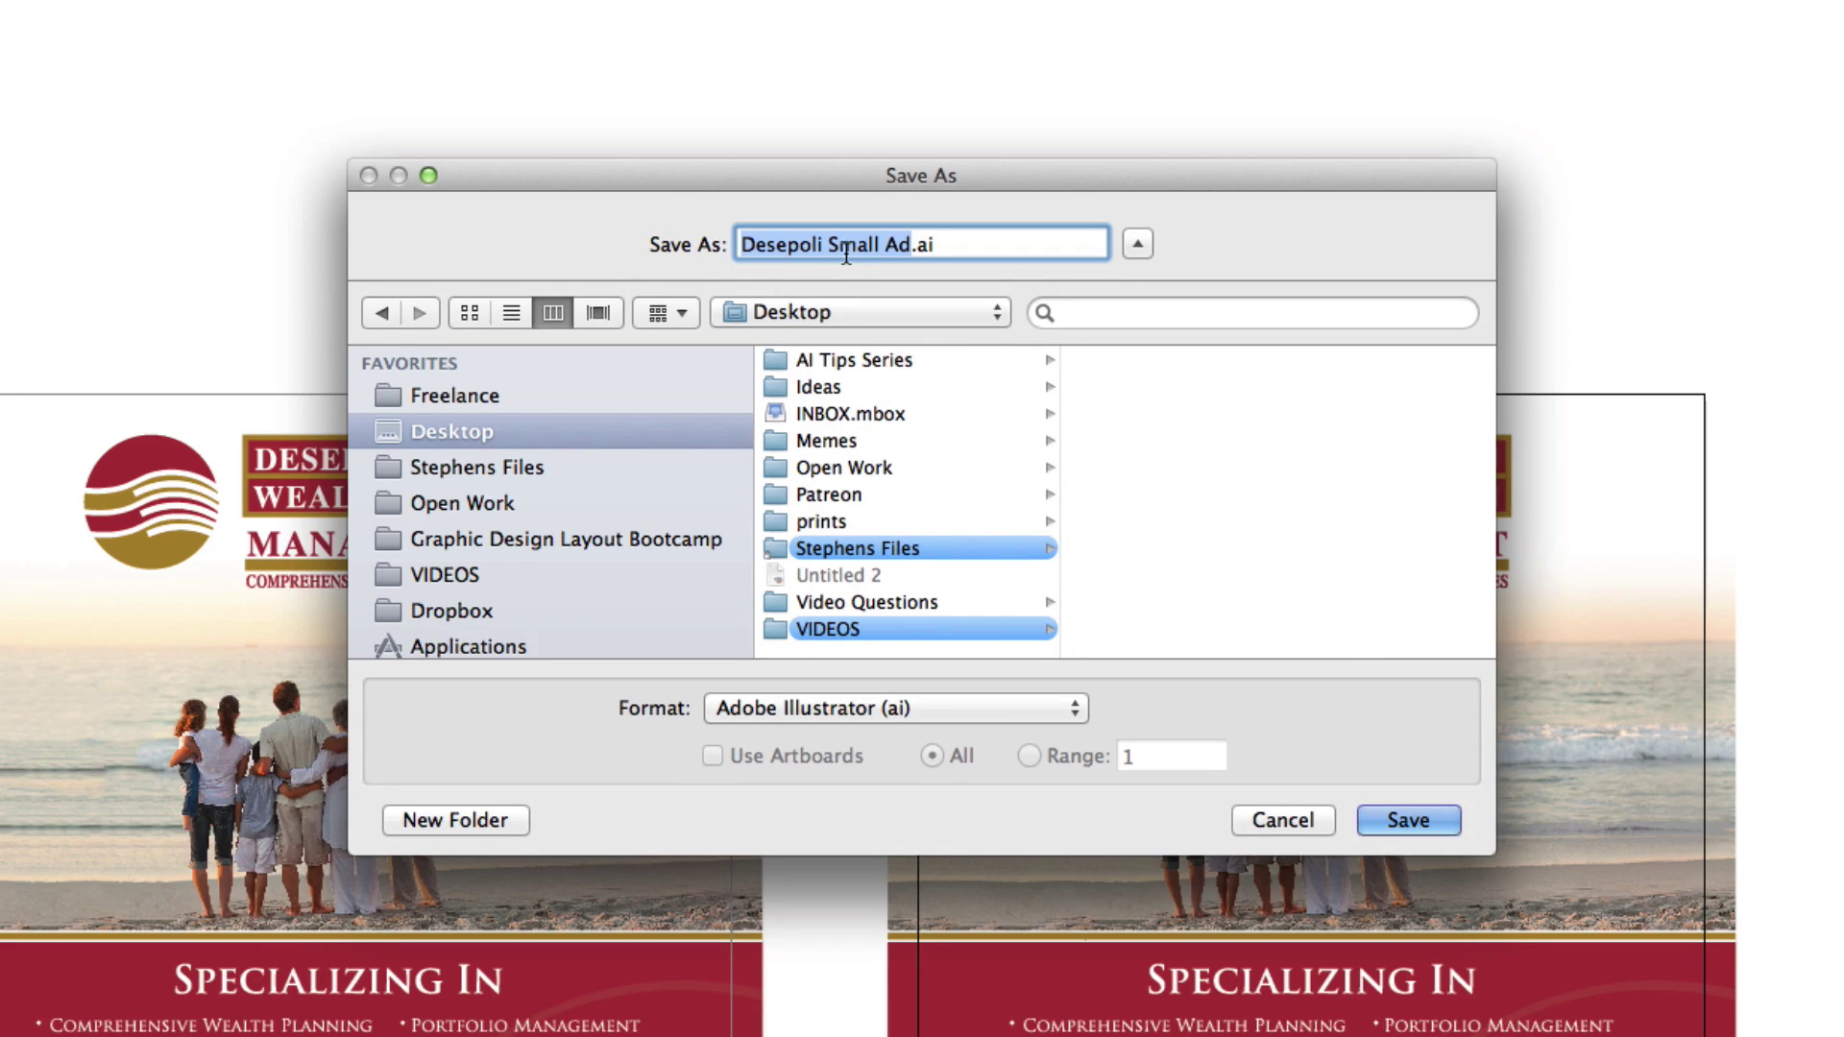
type("TEST")
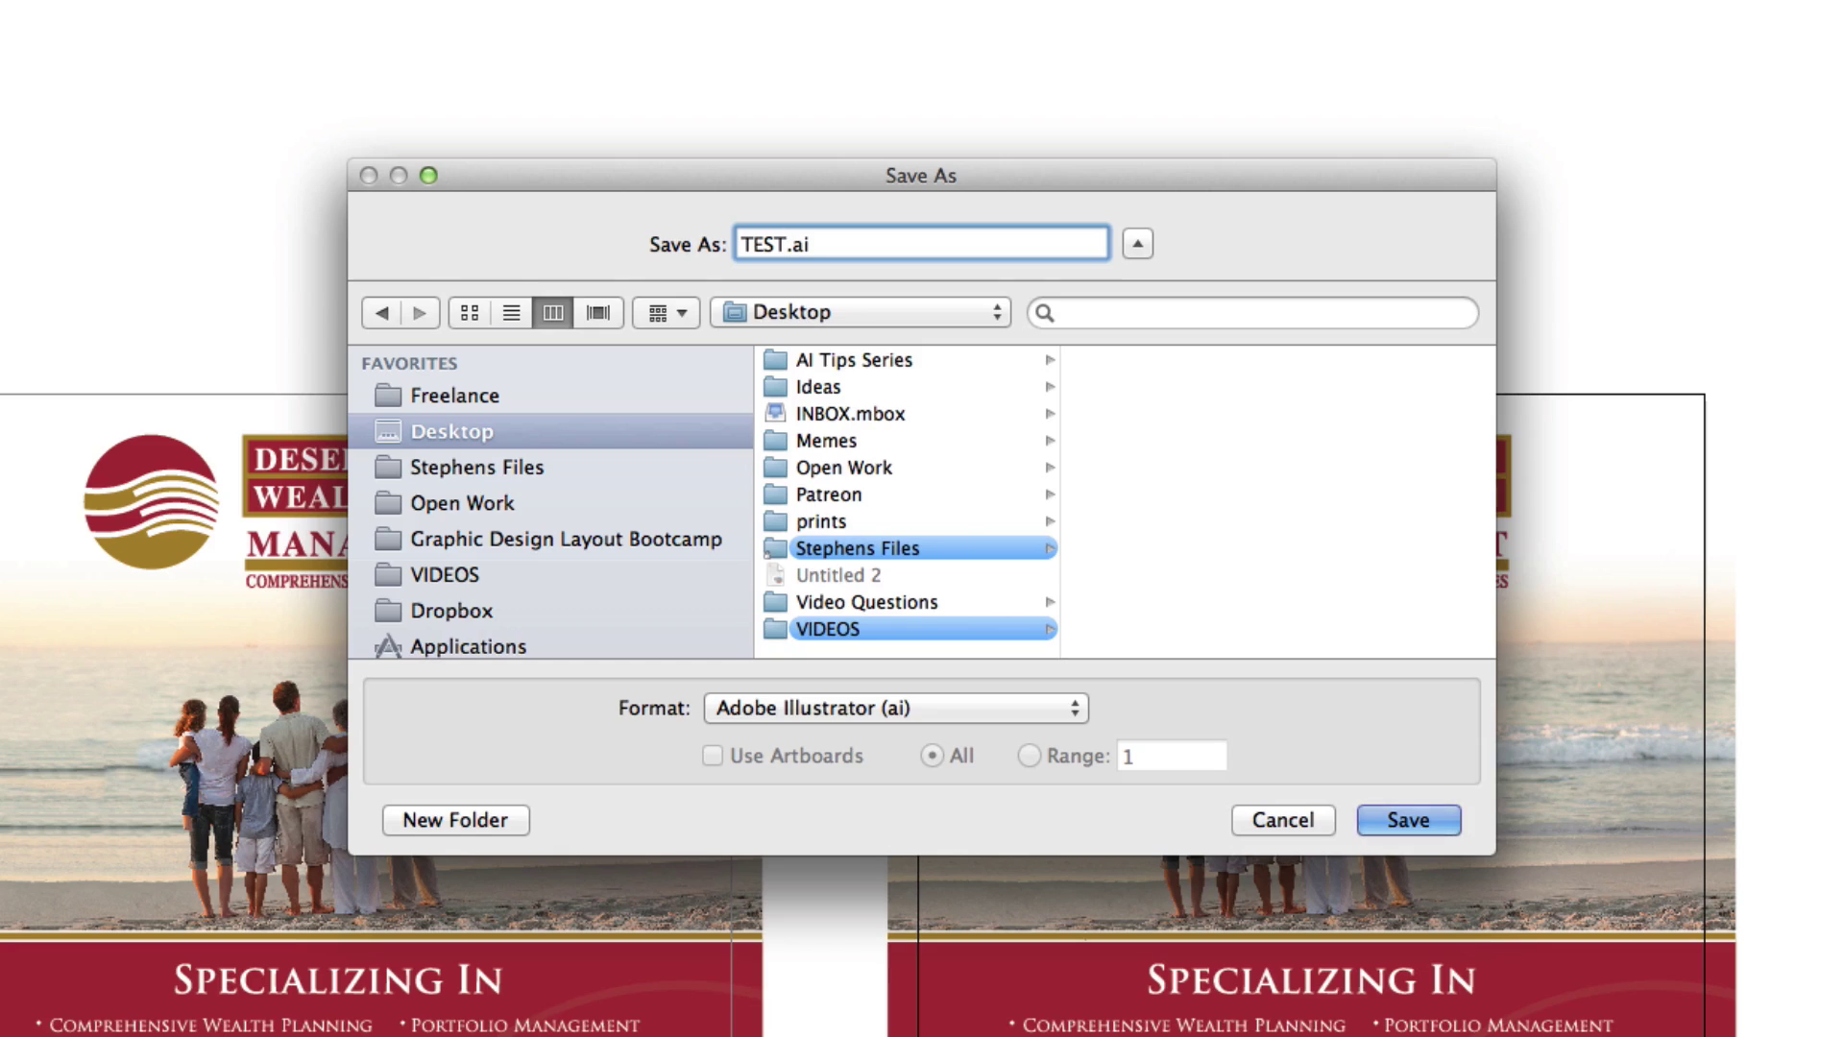
left_click(797, 709)
left_click(839, 782)
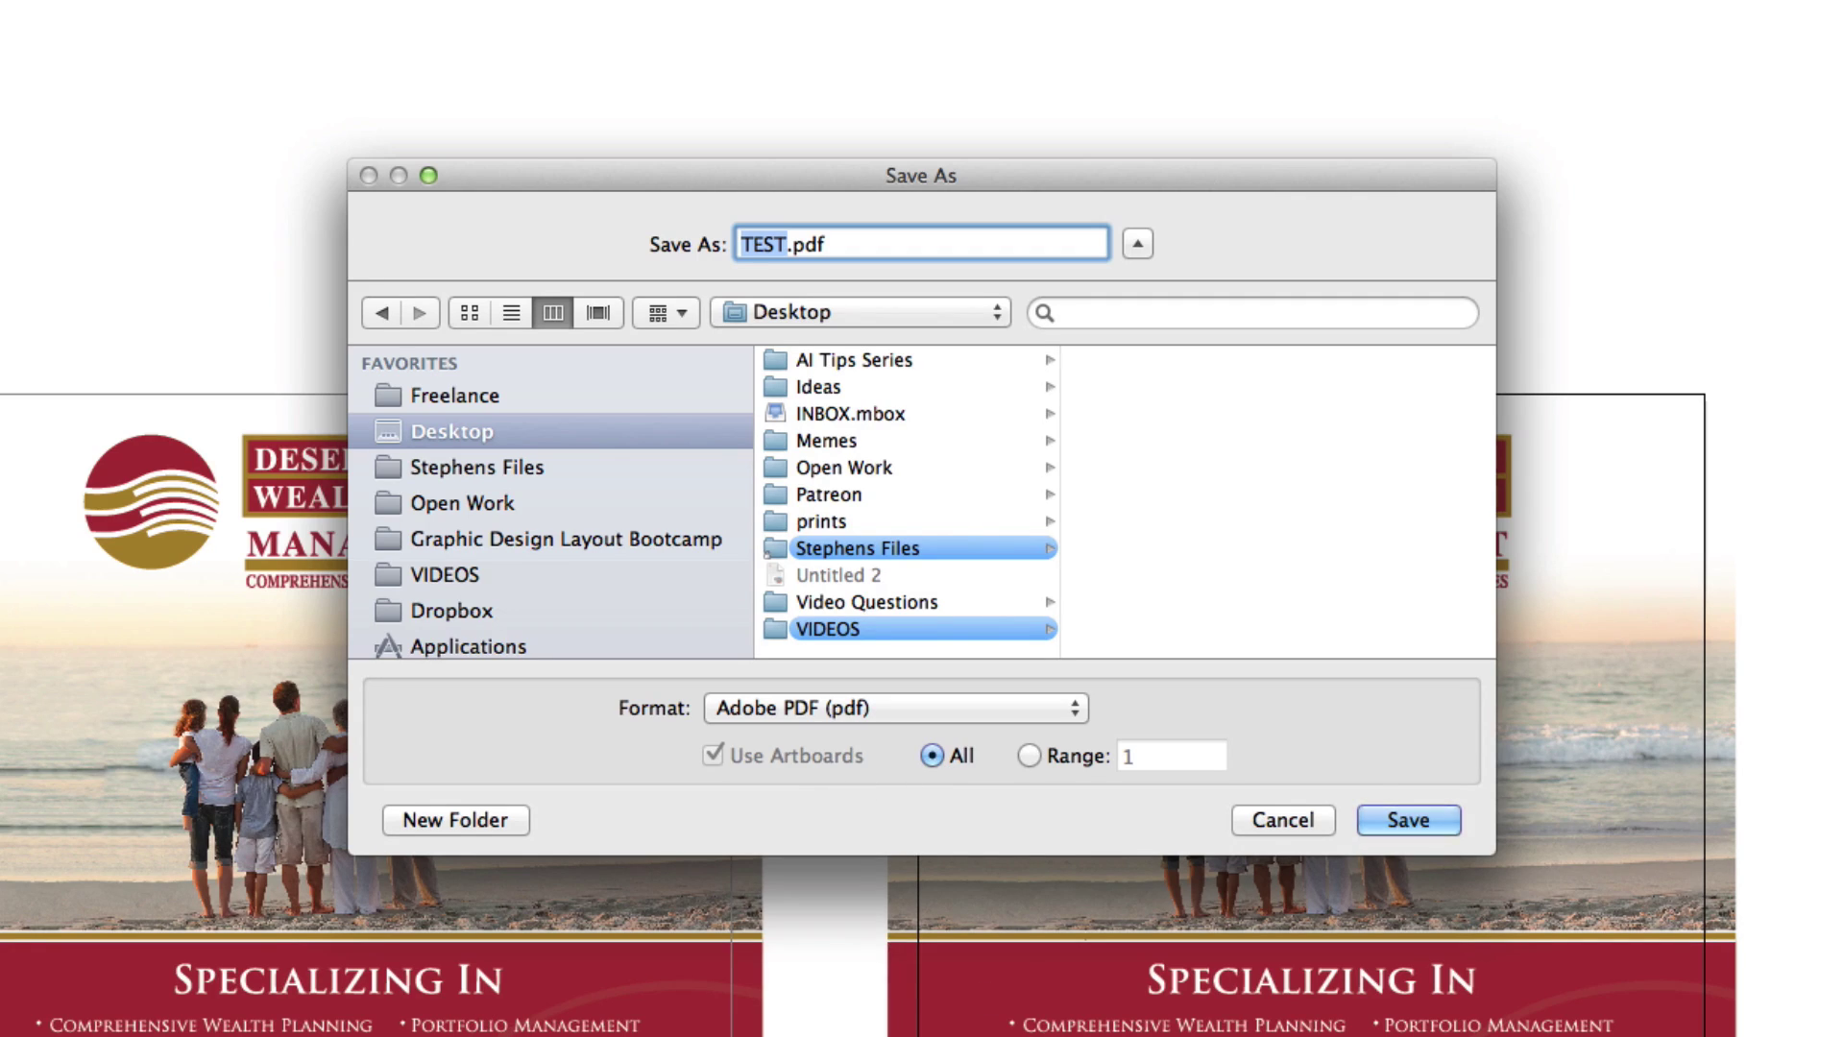
left_click(1028, 758)
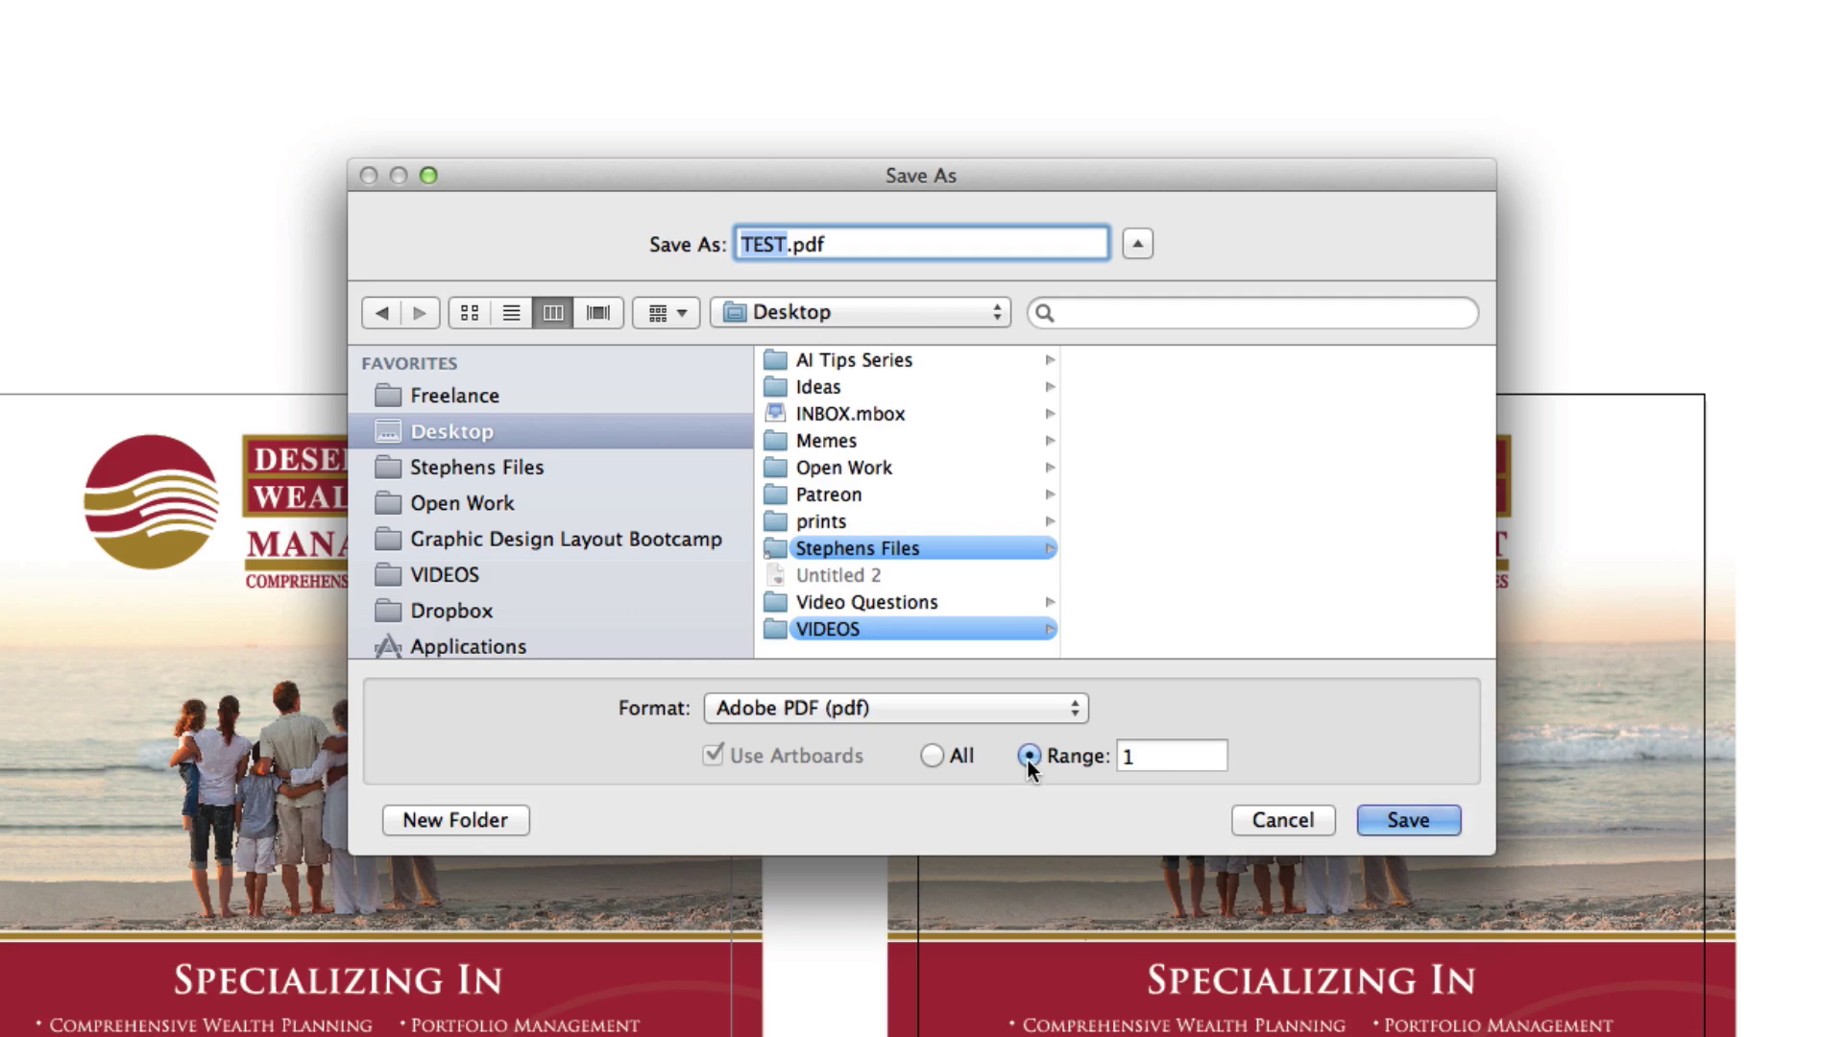
left_click(1163, 753)
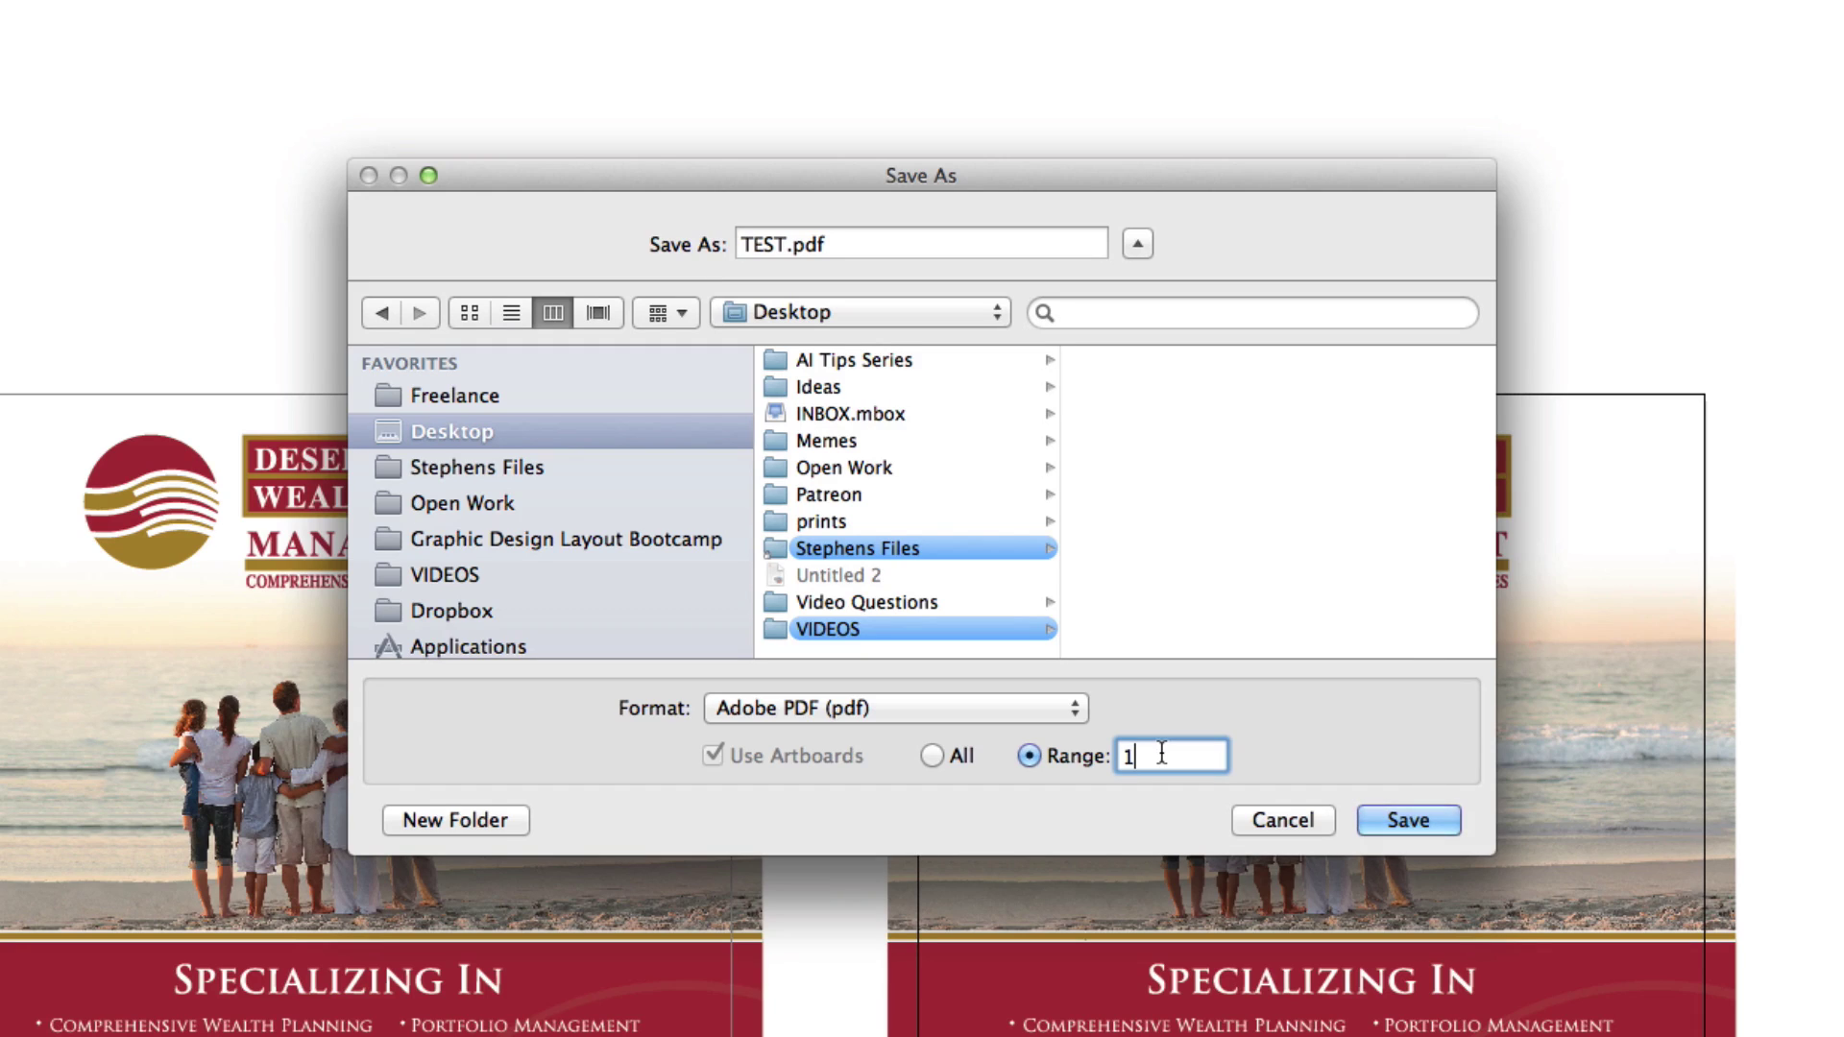
left_click(953, 752)
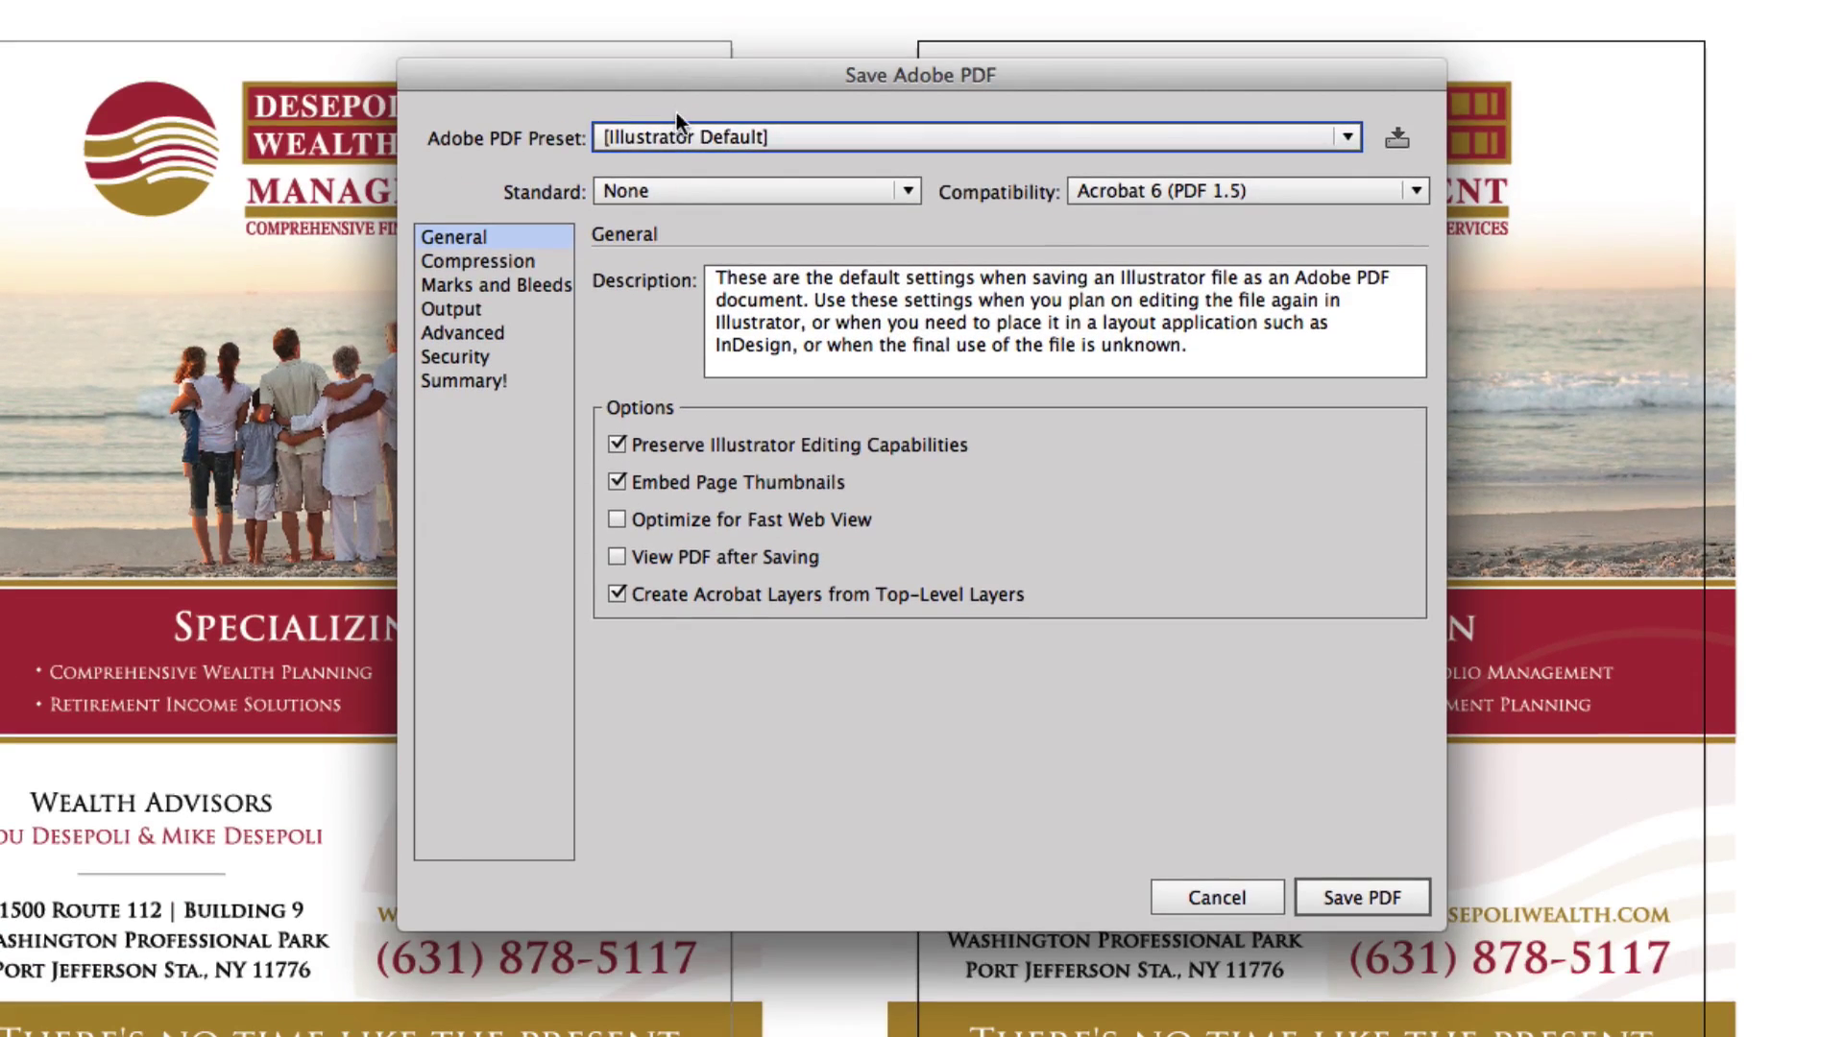
Step: Choose the [High Quality Print] preset and turn off Preserve Illustrator Editing Capabilities
left_click_drag(670, 96, 641, 121)
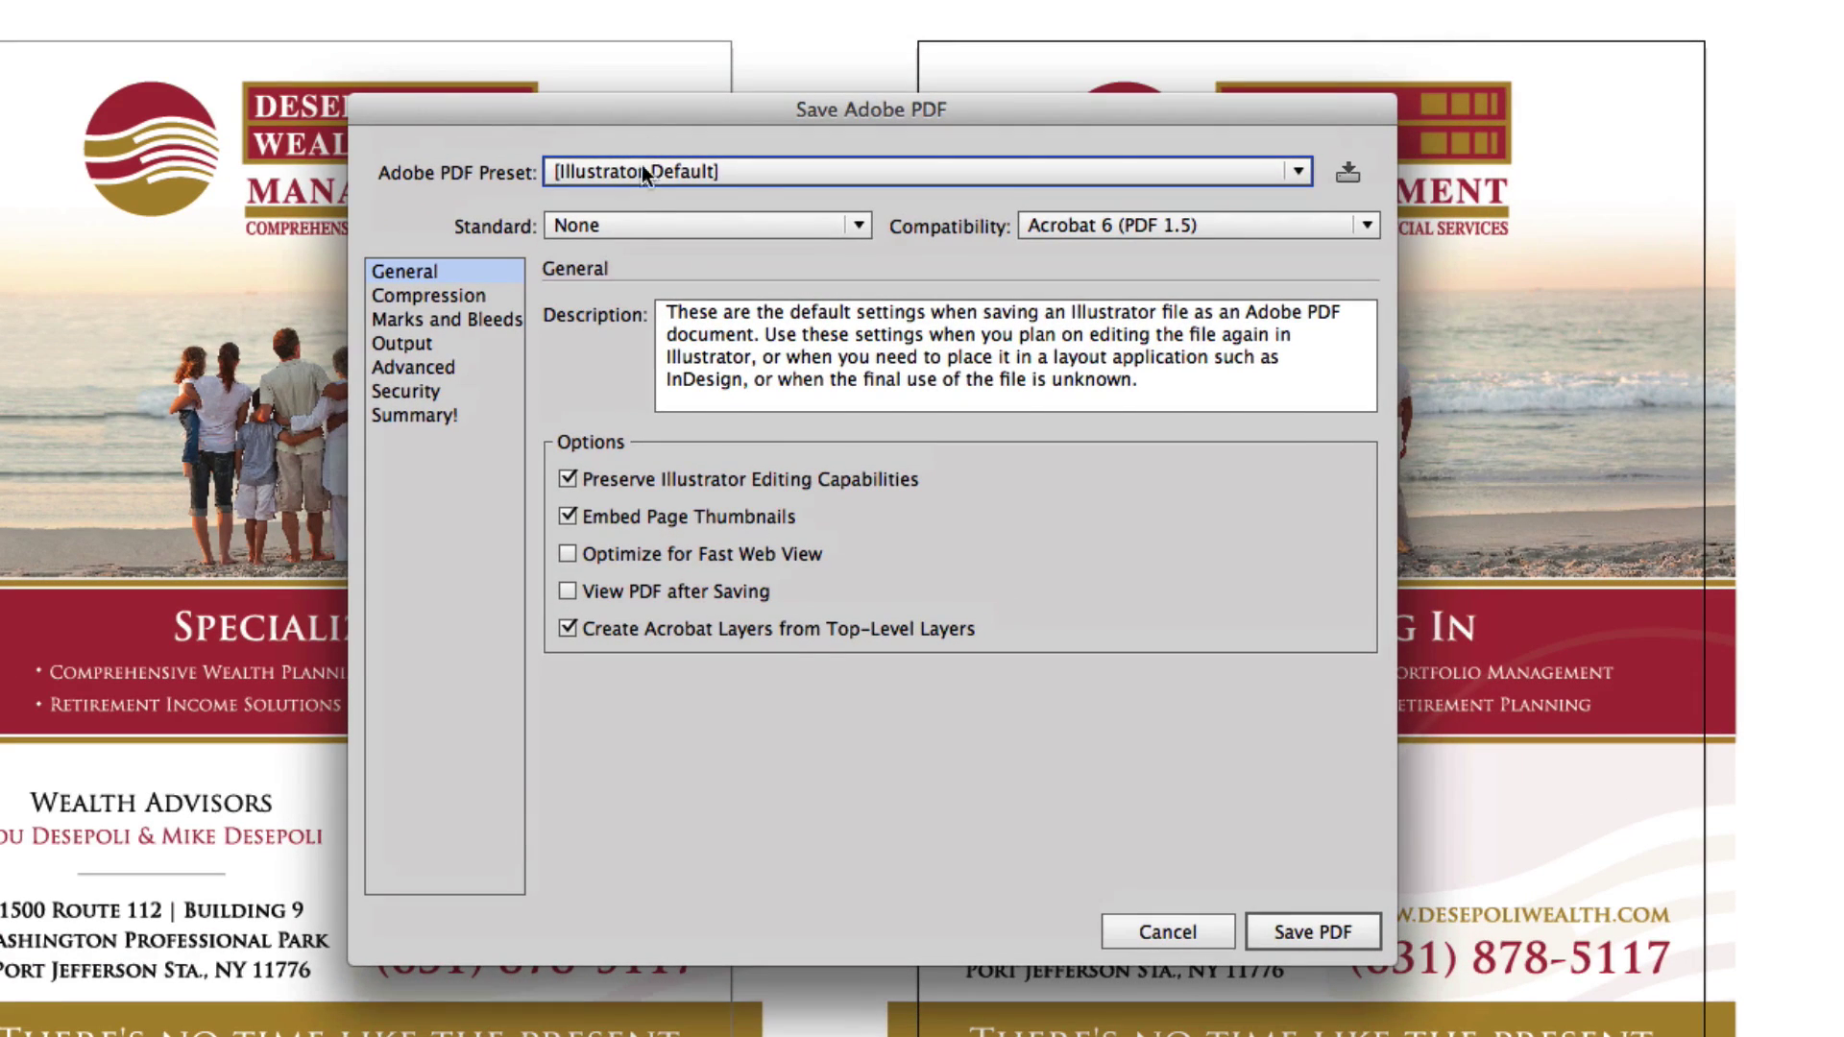
left_click(755, 173)
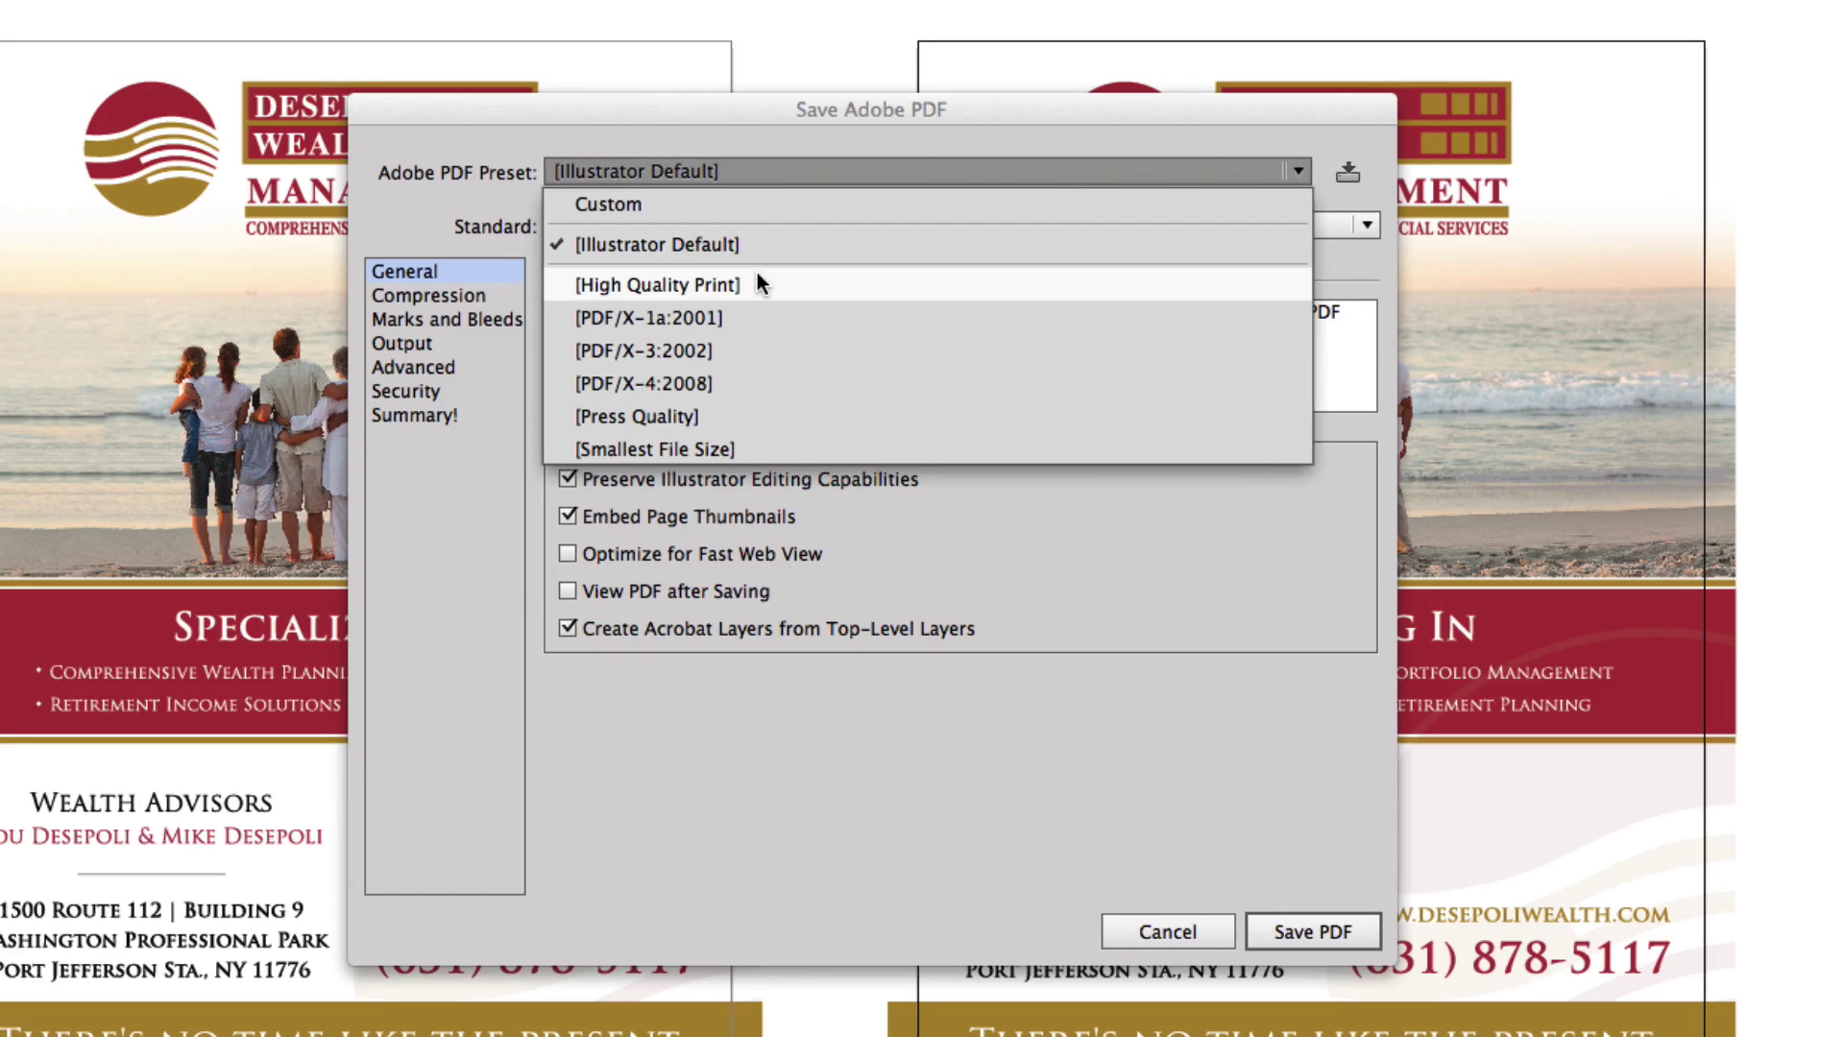
left_click(657, 284)
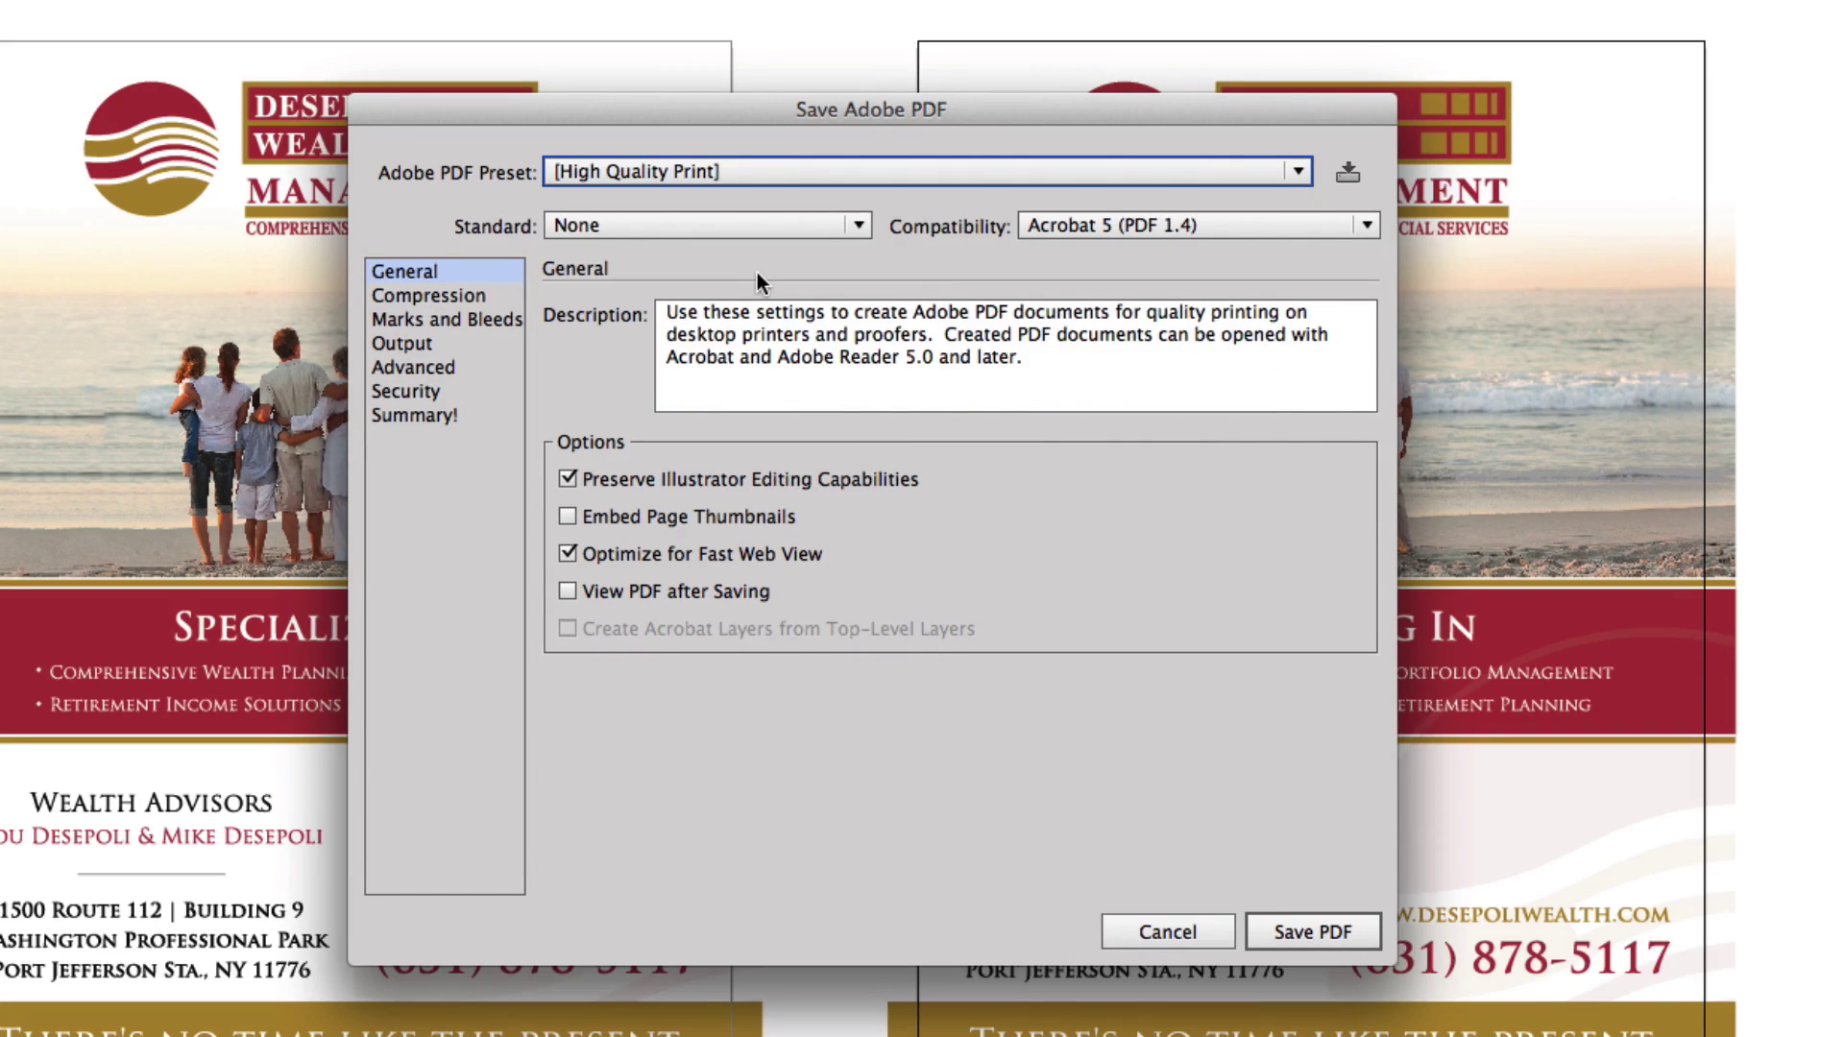
left_click(768, 476)
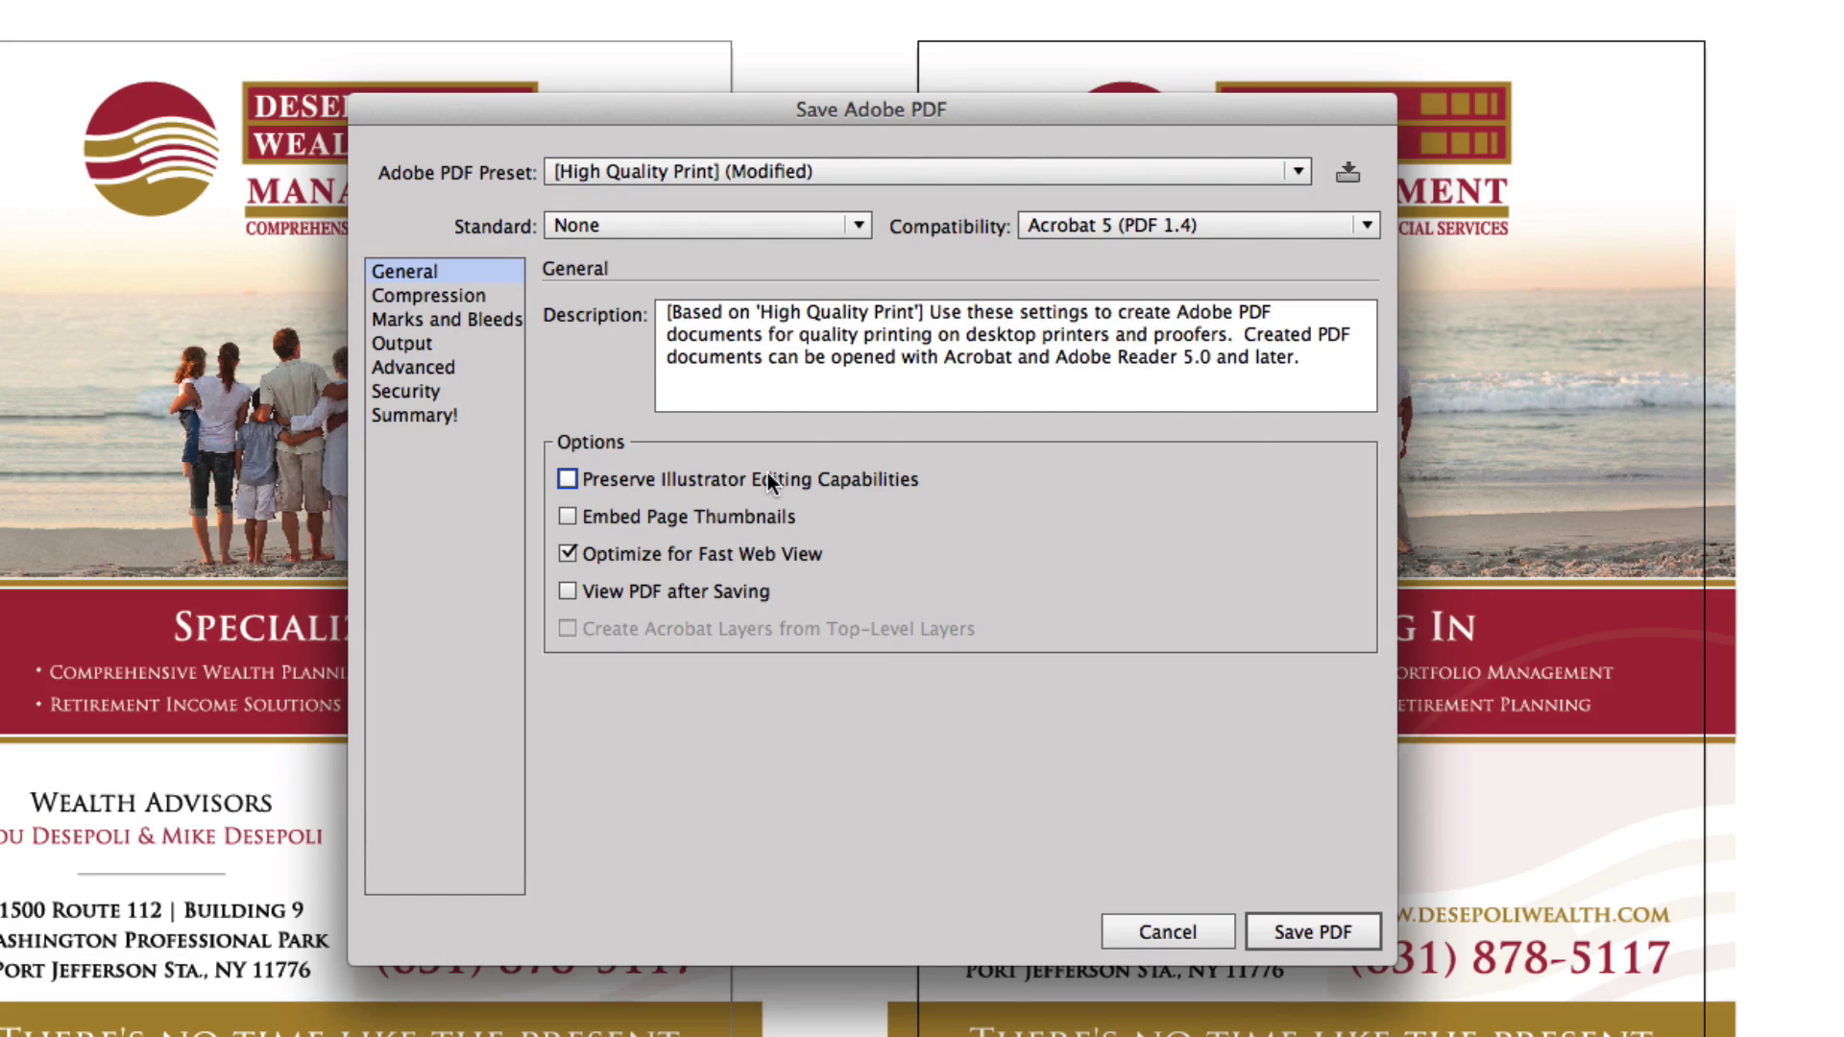
Step: Add 0.125 in bleeds and trim marks, then save TEST.pdf
left_click(482, 321)
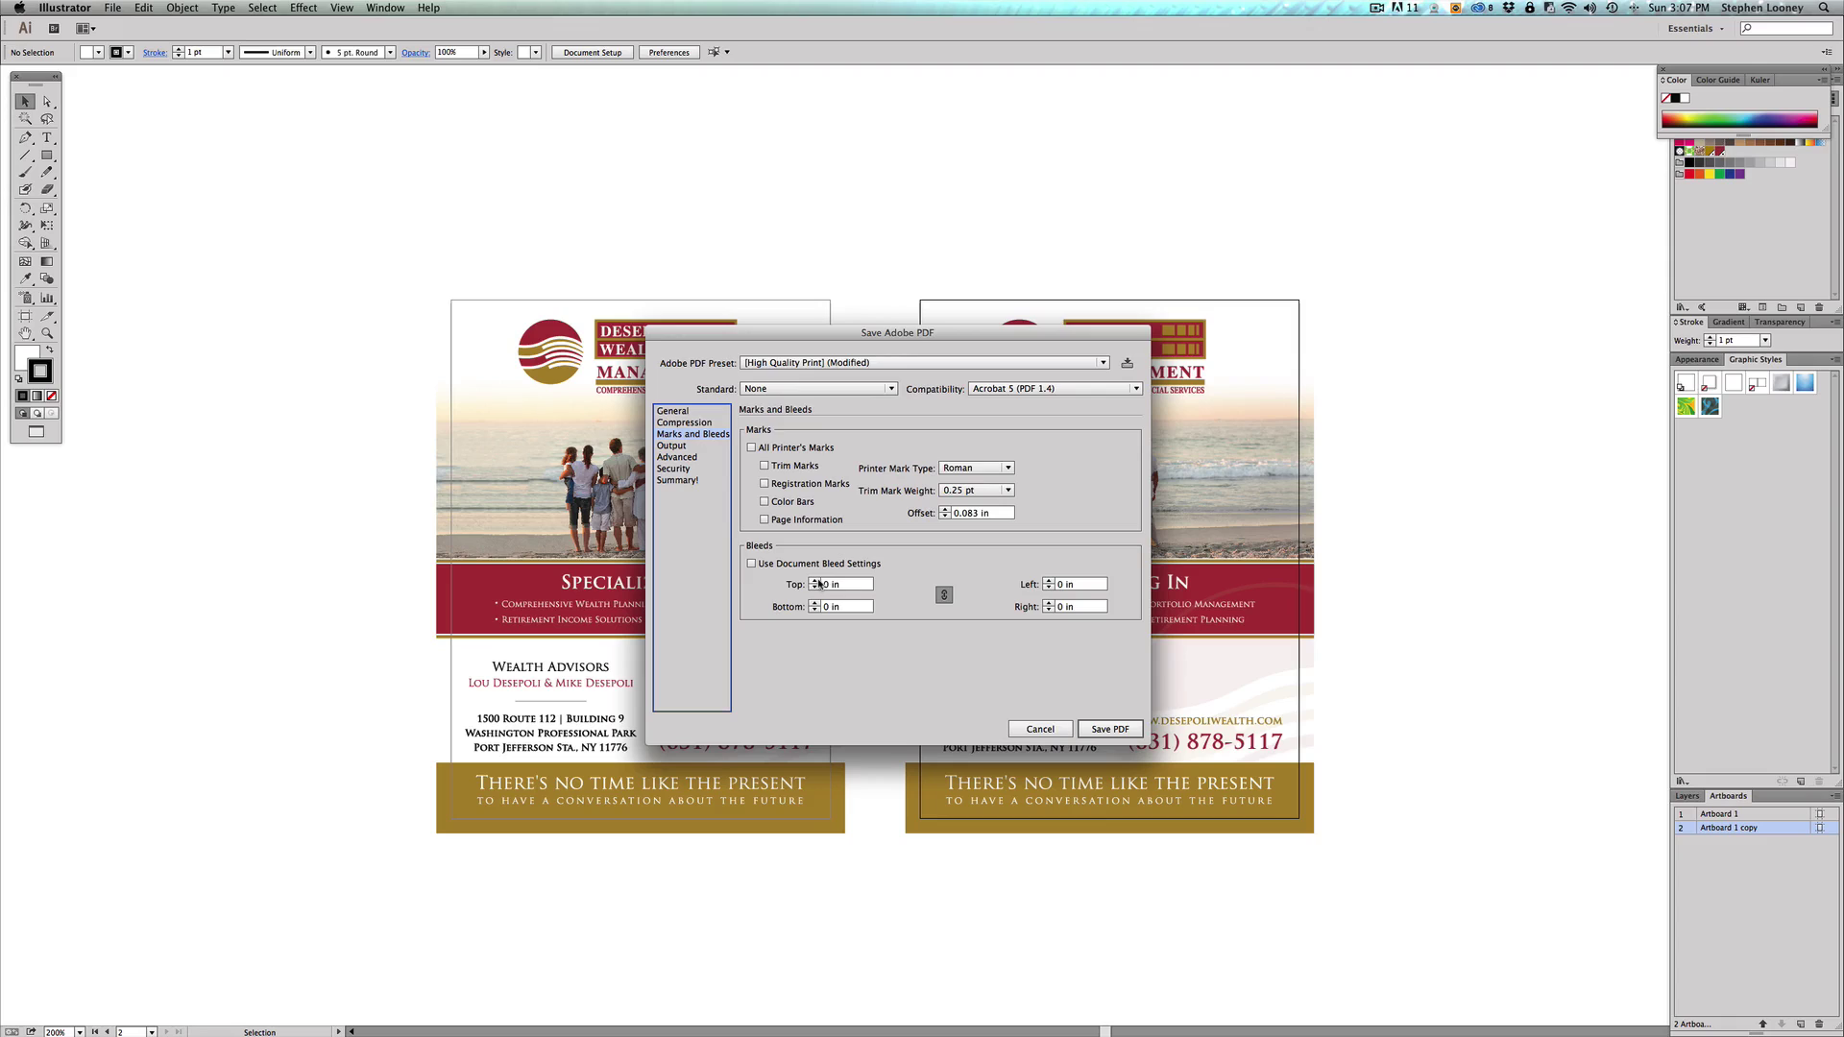
left_click(826, 584)
type("0.125")
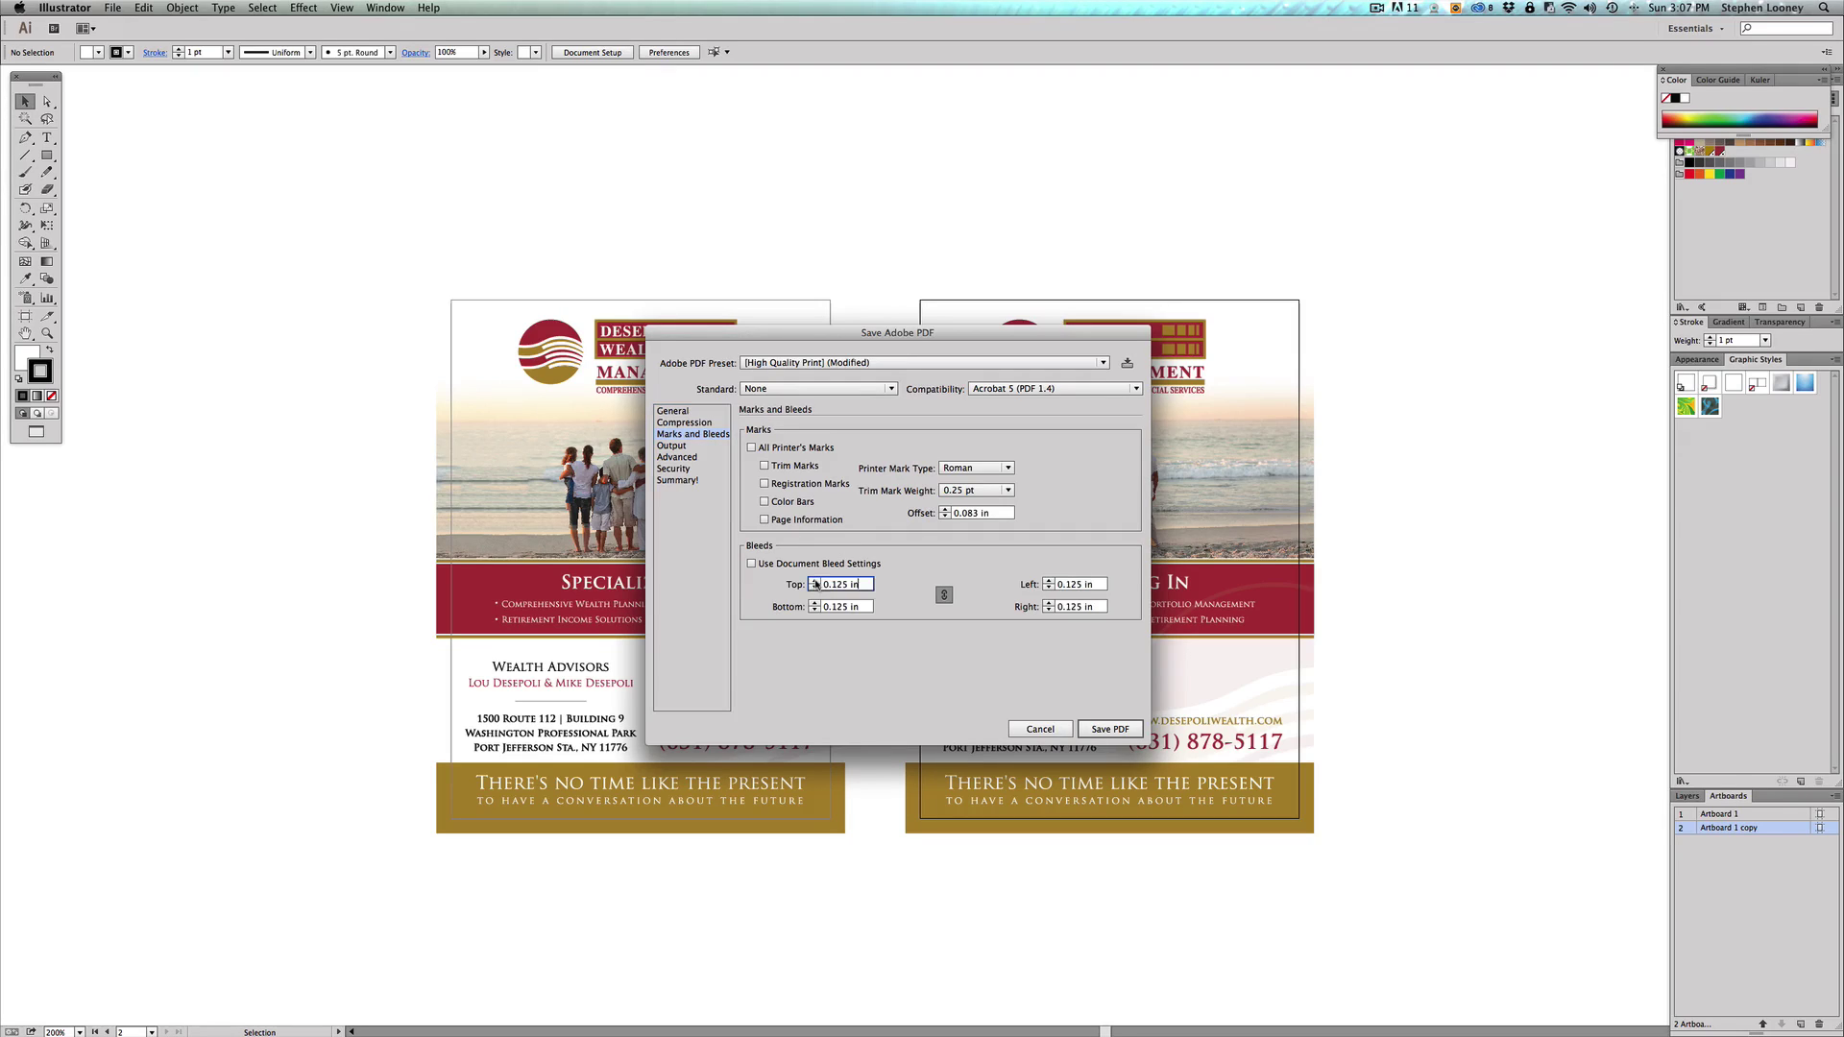
left_click(764, 466)
left_click(1113, 733)
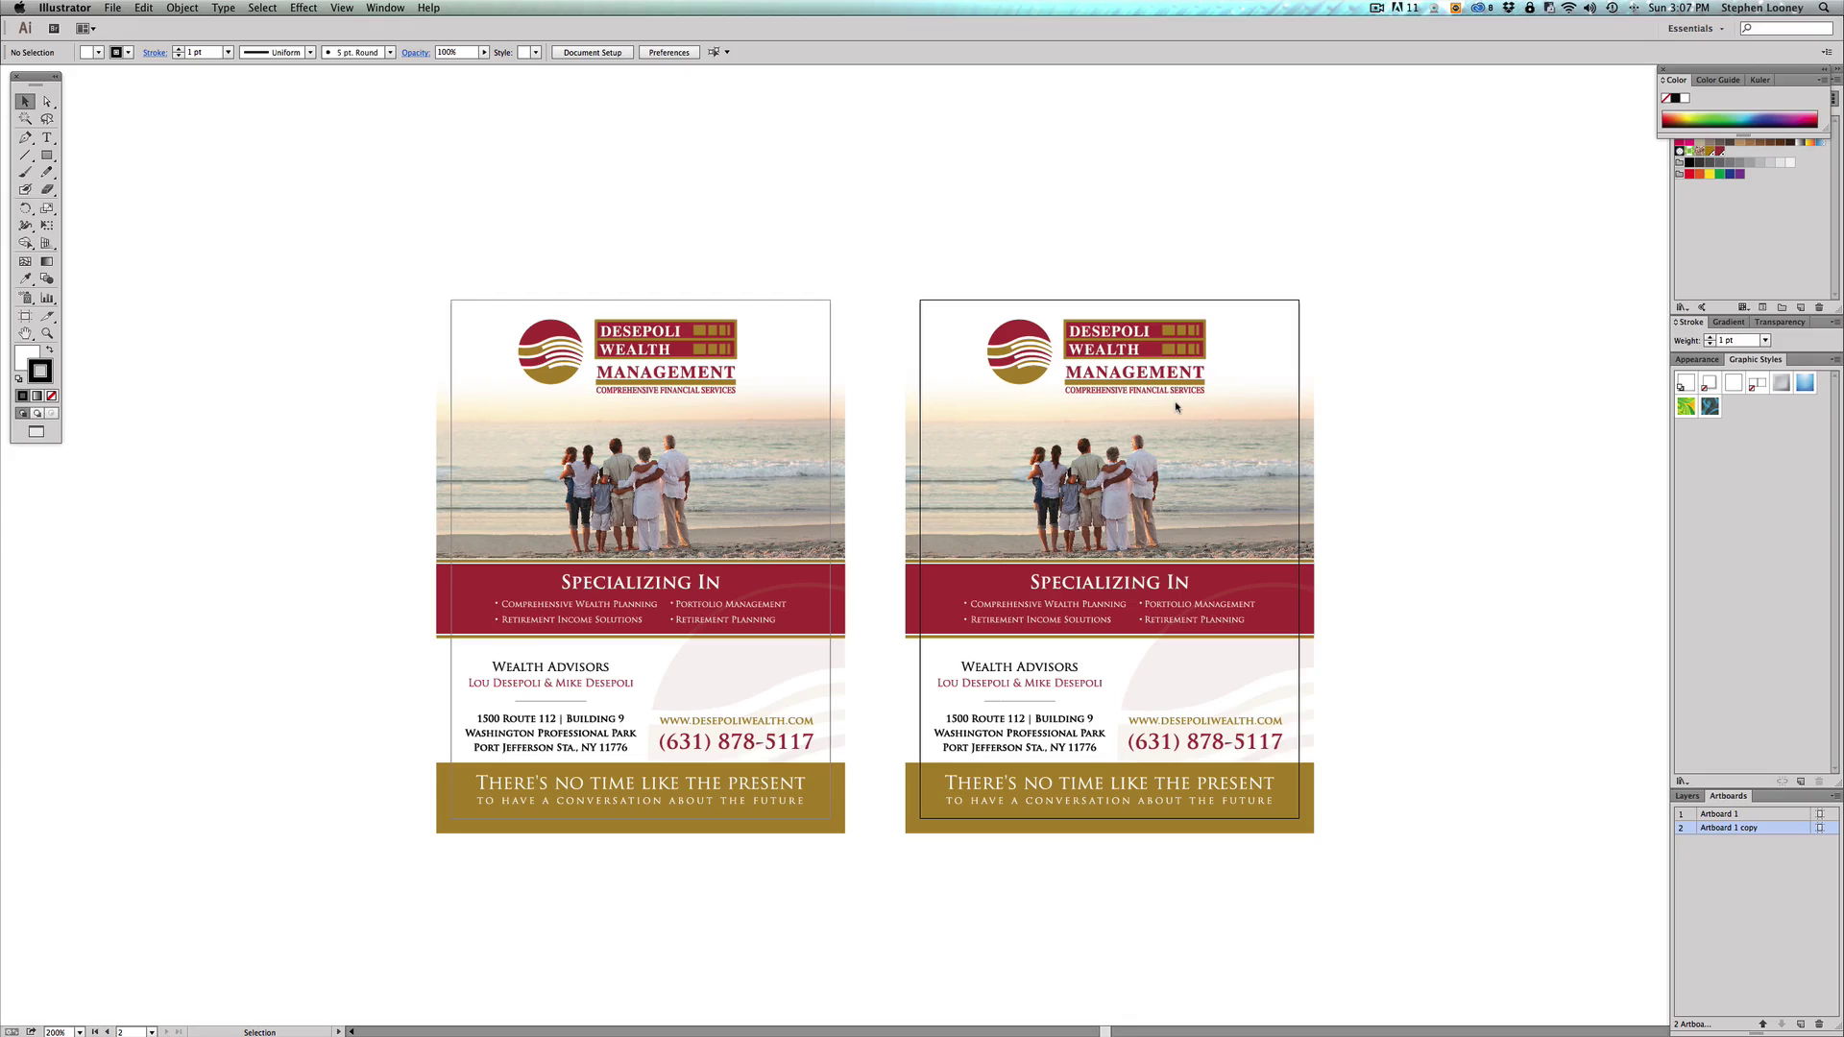
key("super+h")
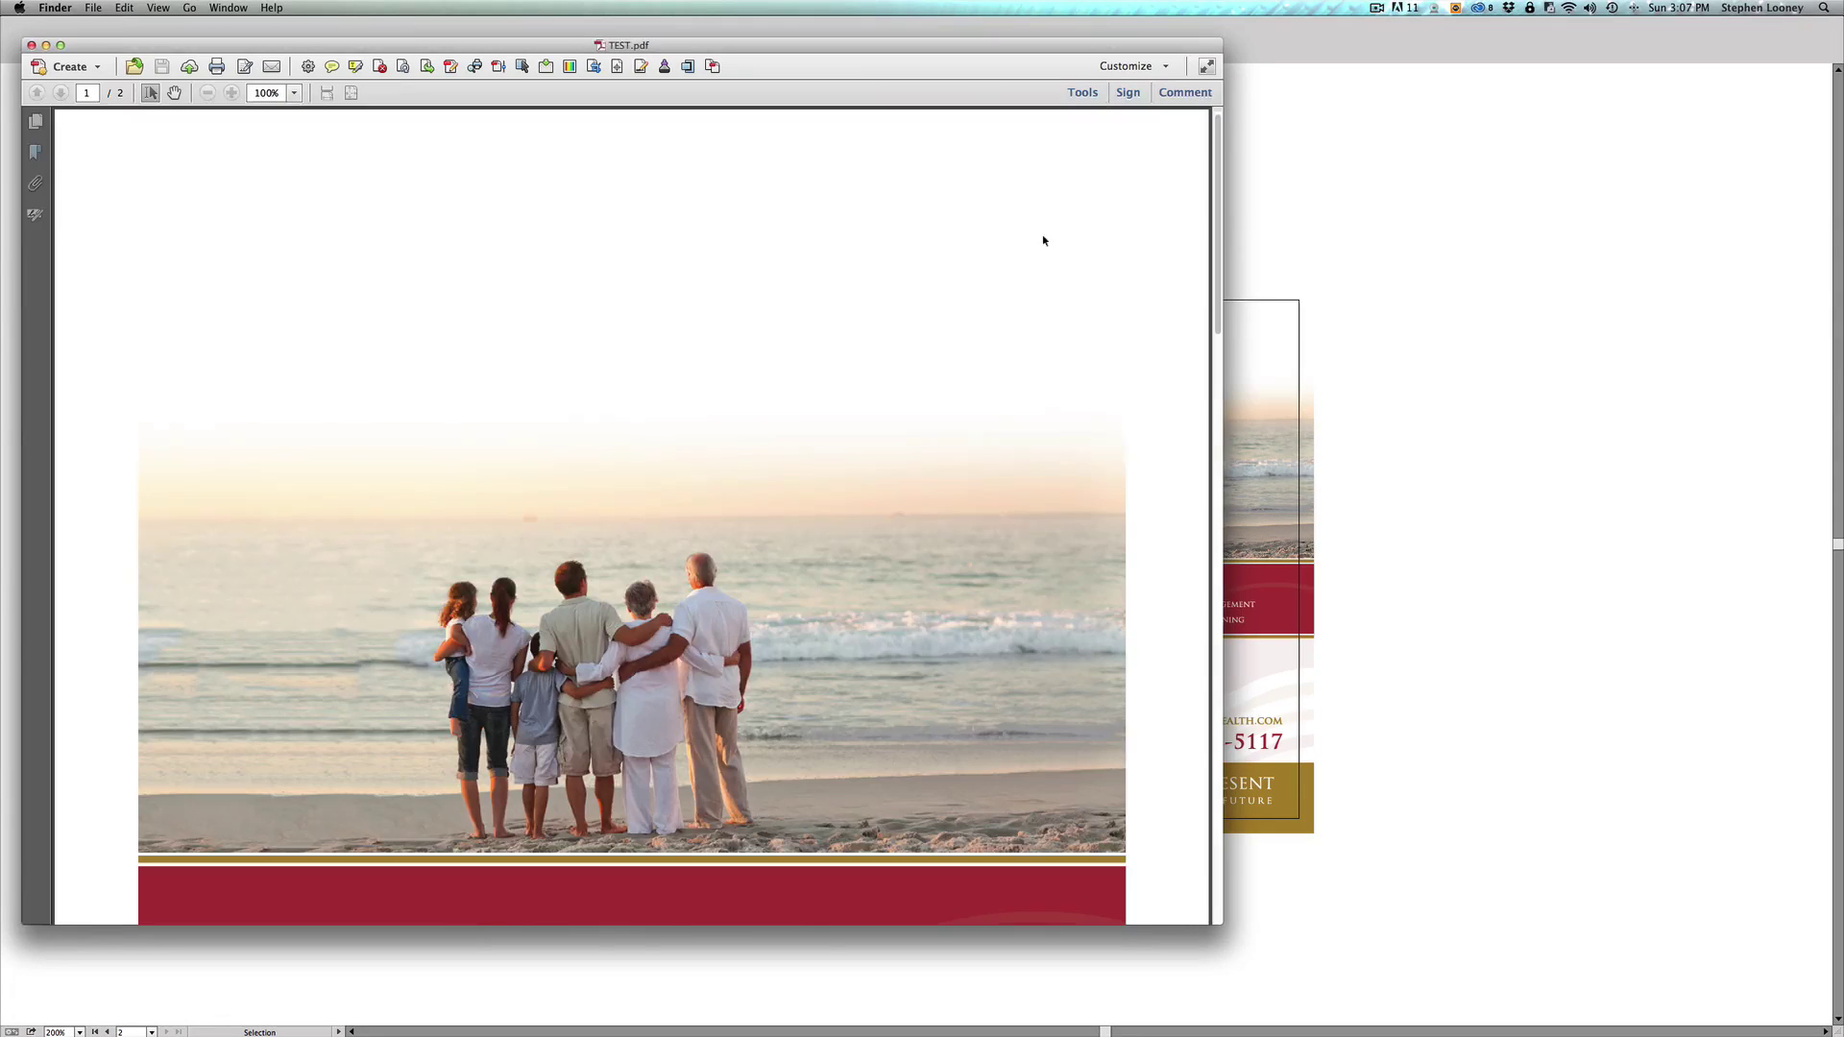
Step: Review both pages of TEST.pdf in Acrobat with thumbnails and fit-page view, then close it
left_click(39, 124)
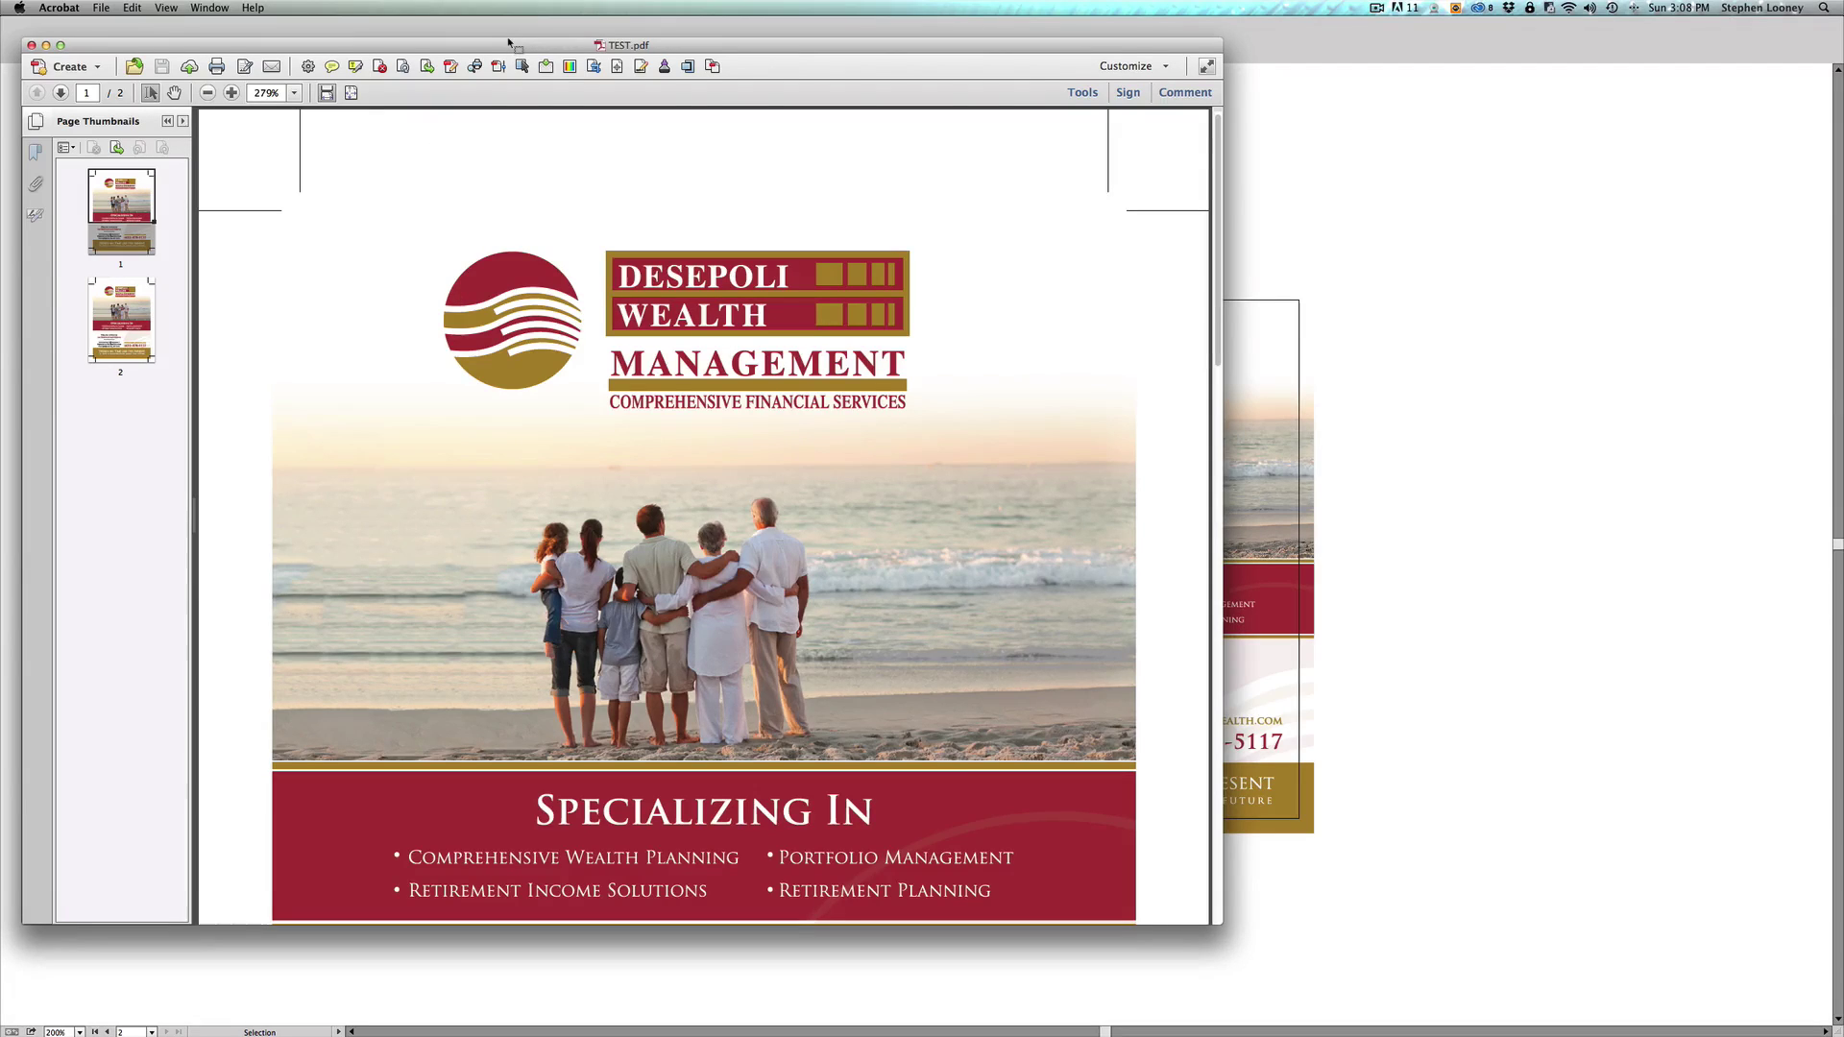
key("super+0")
key("Page_Down")
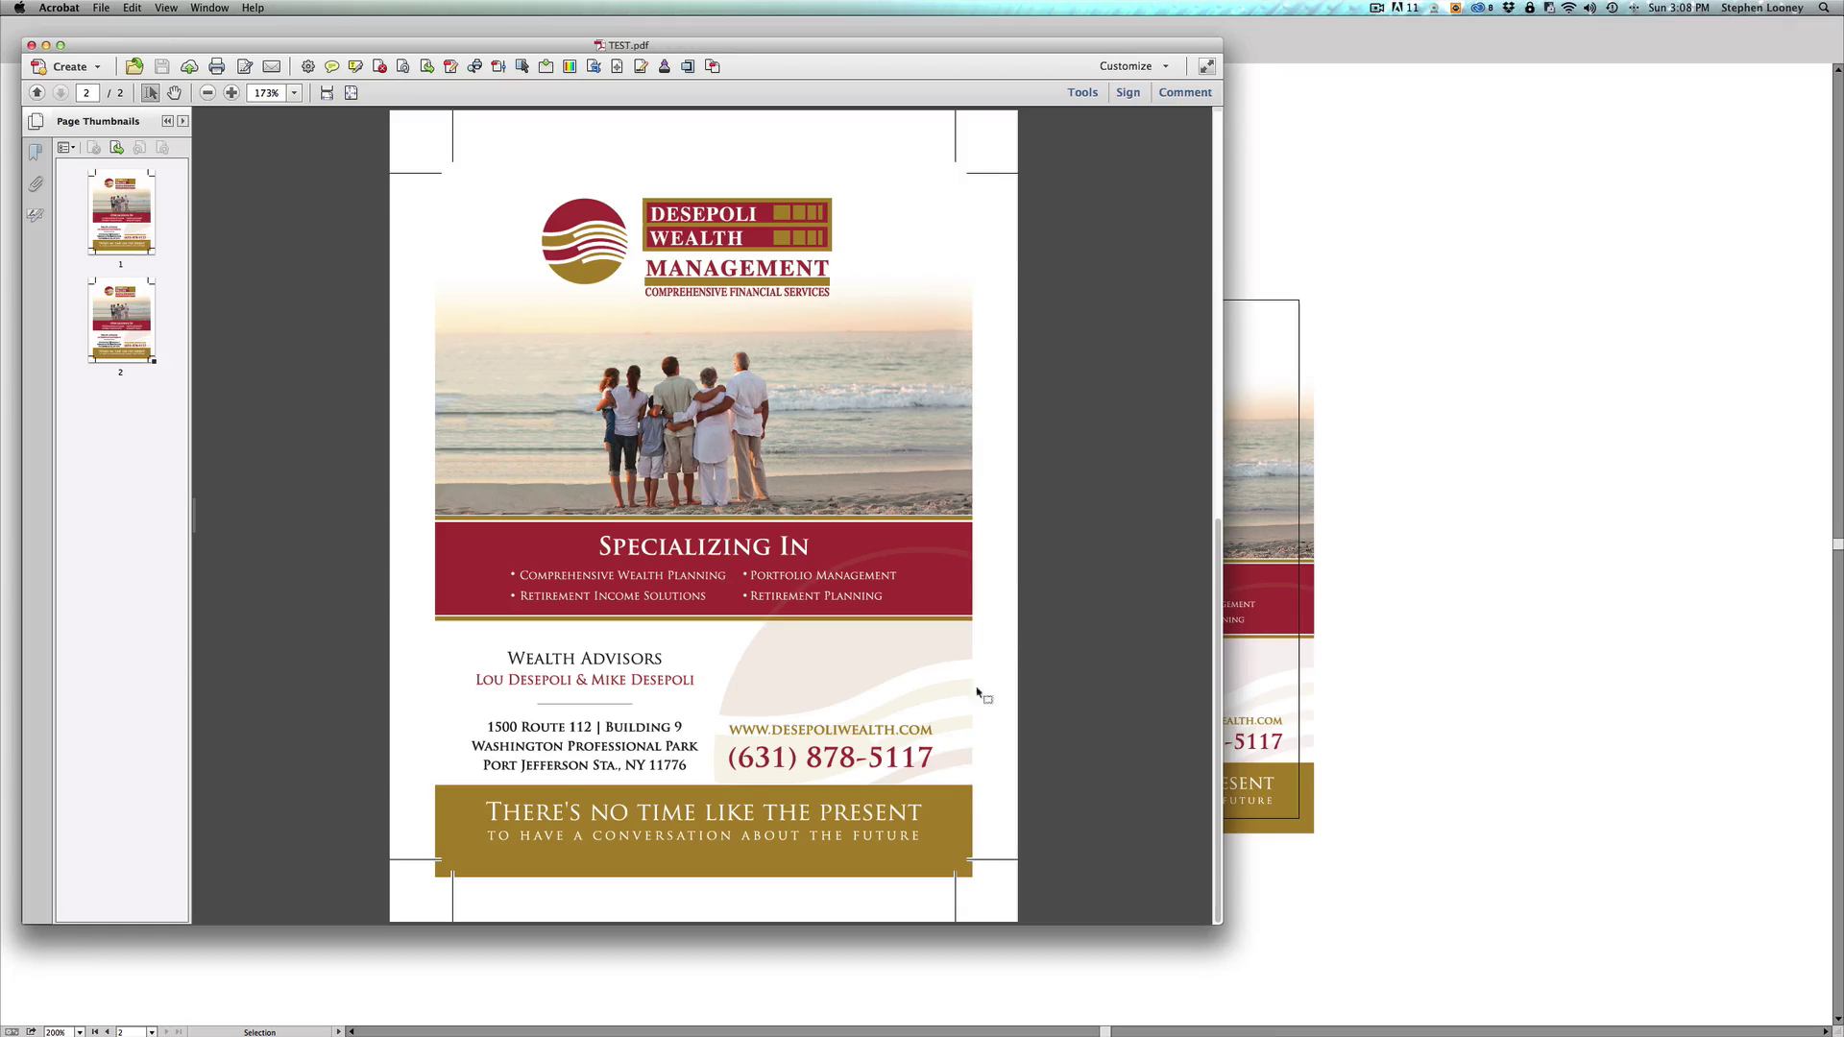
scroll(1133, 586, "up", 5)
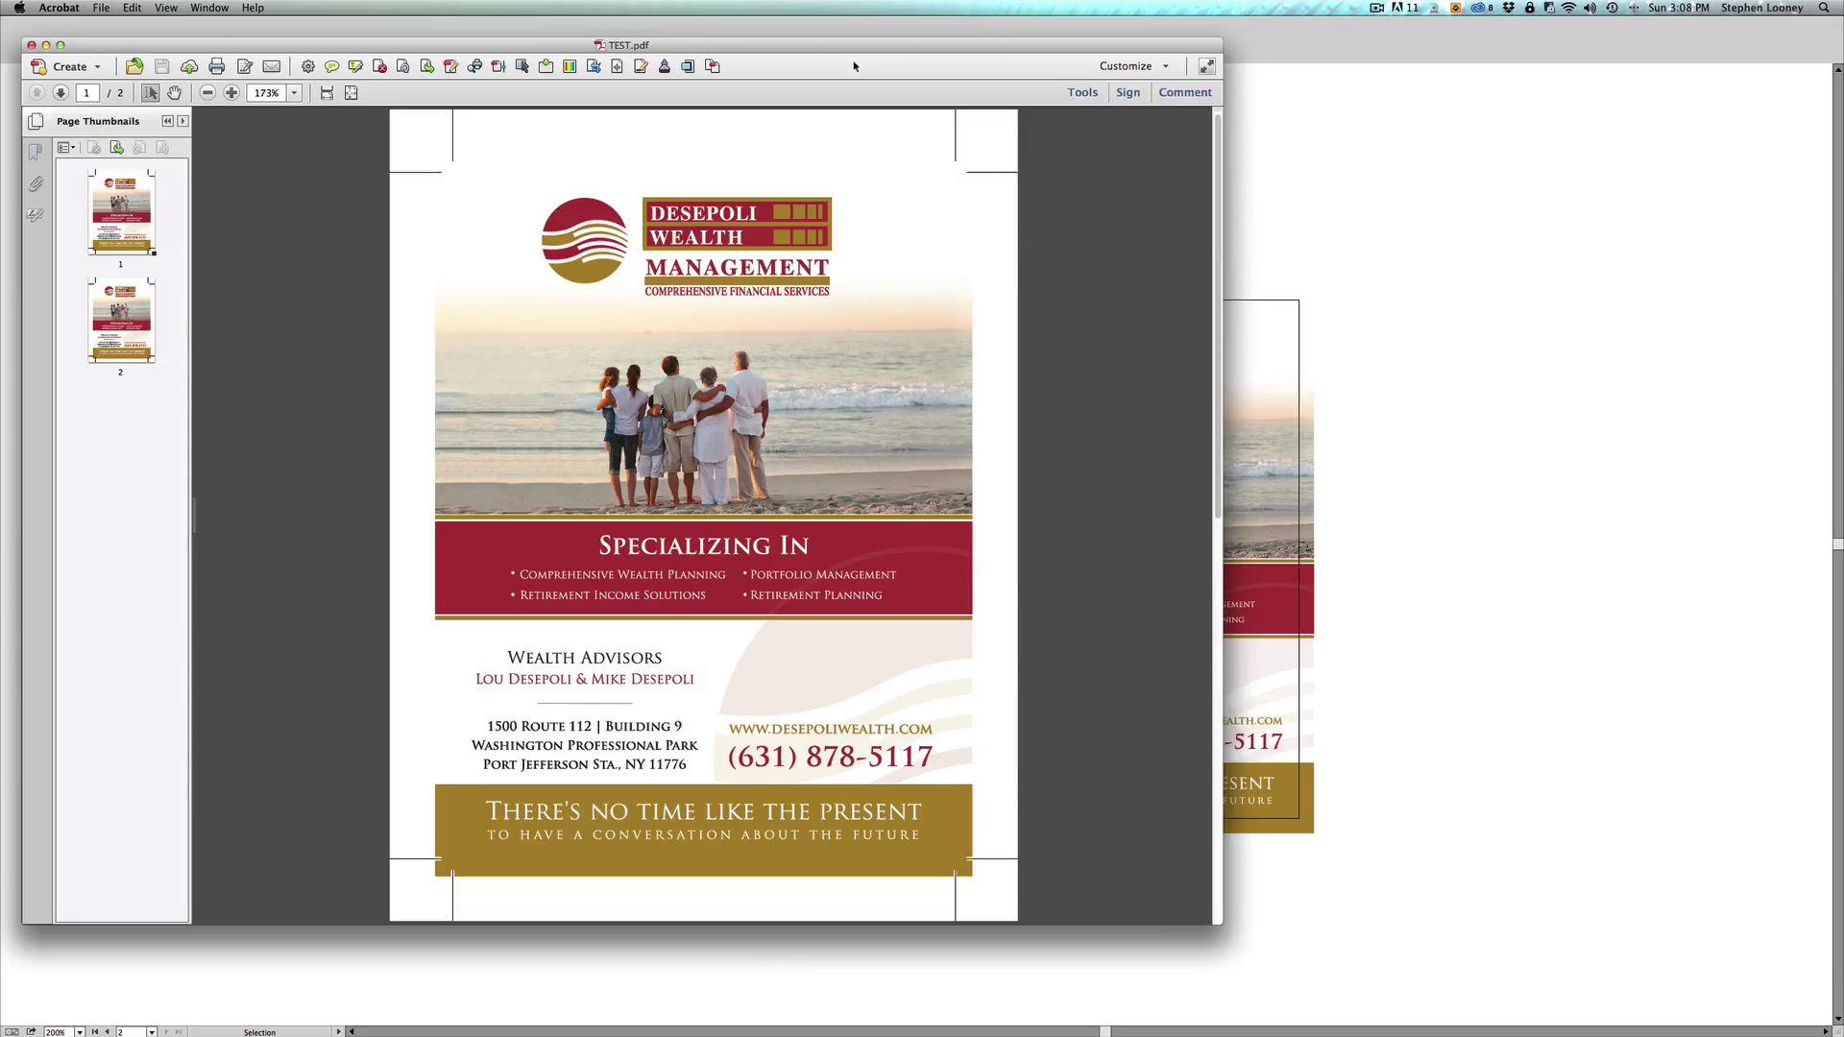
key("super+w")
left_click(727, 253)
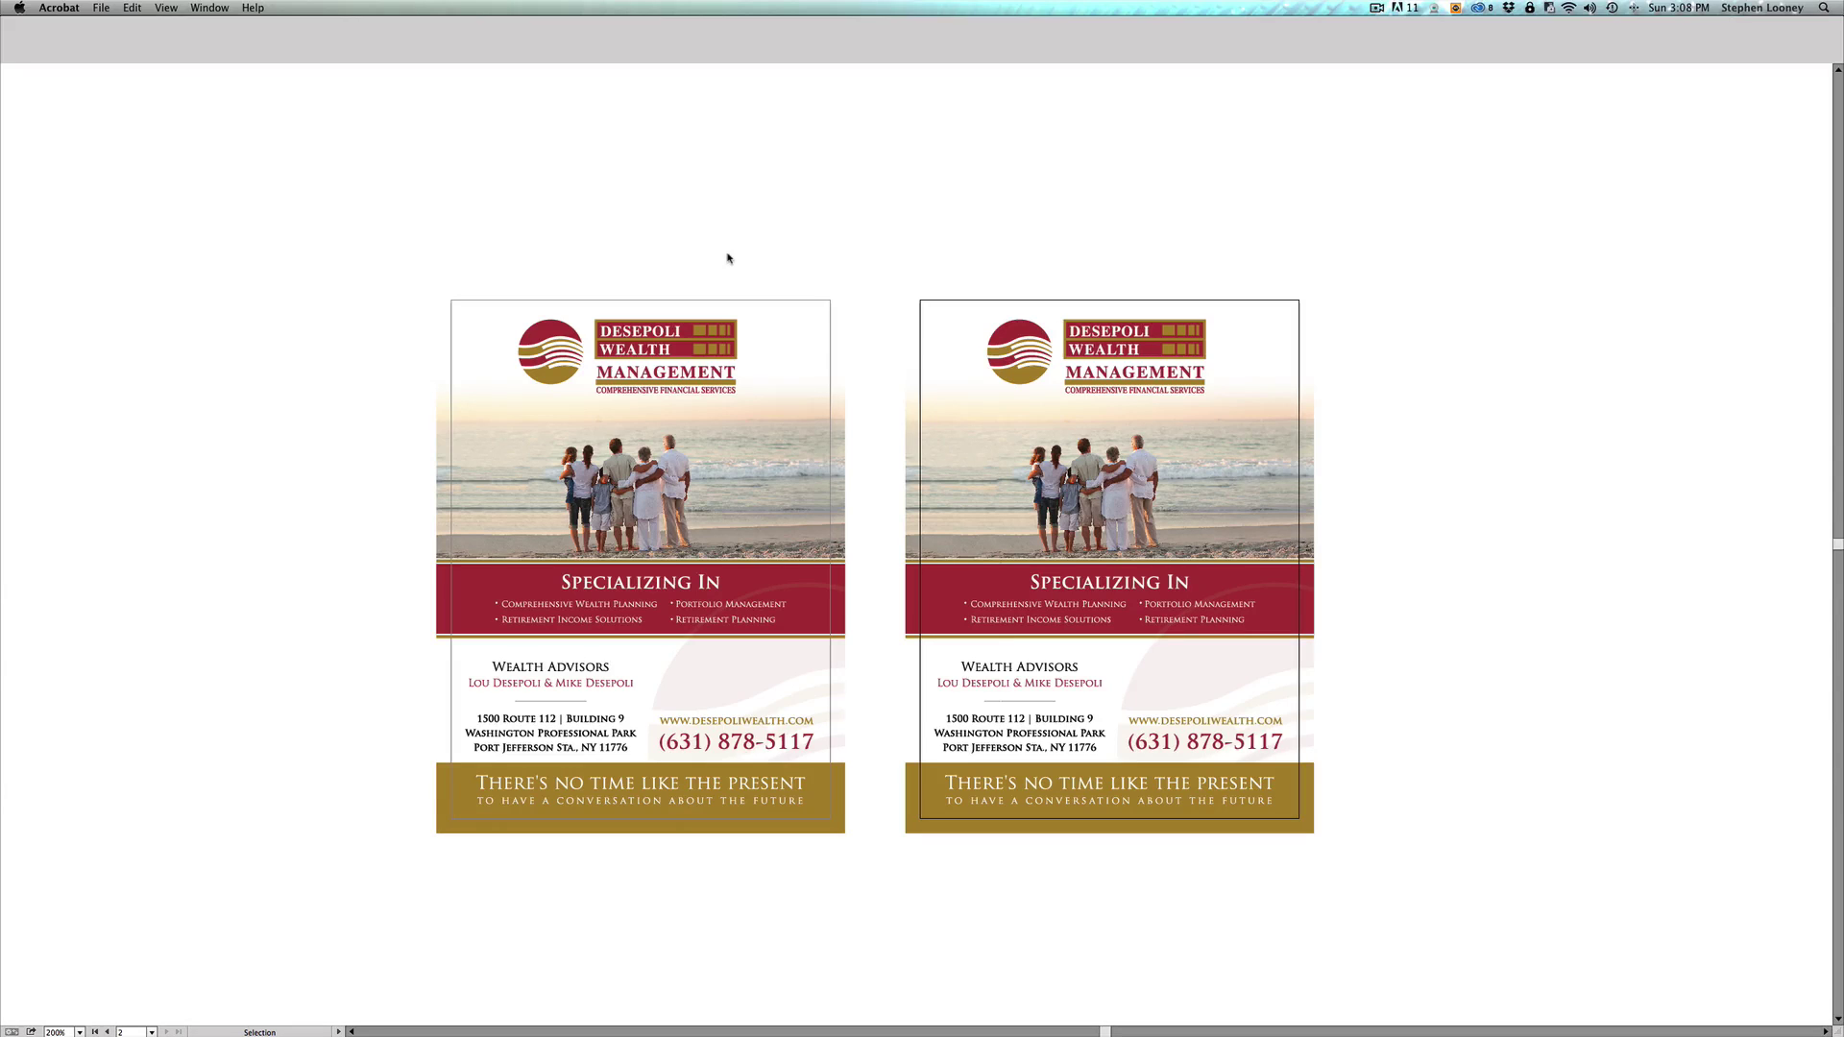
Step: Switch from Acrobat back to Illustrator's two-artboard Desepoli Small Ad document
left_click(791, 248)
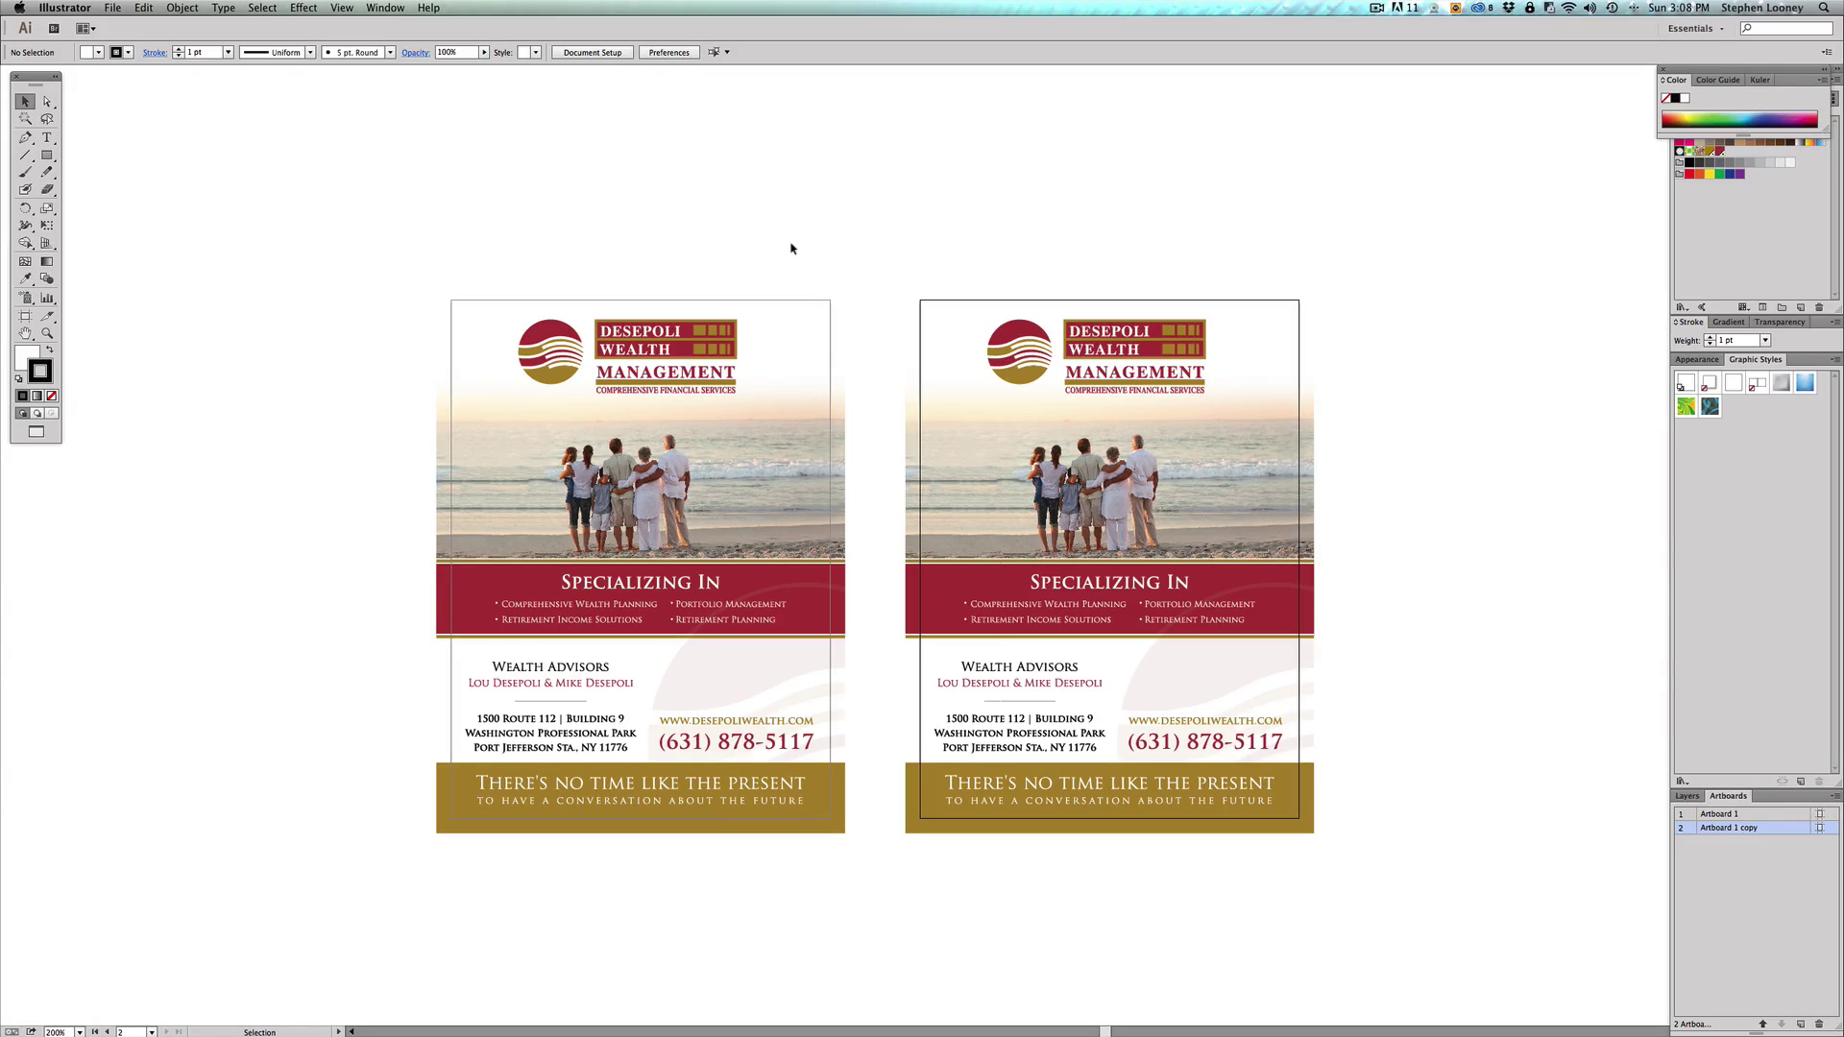